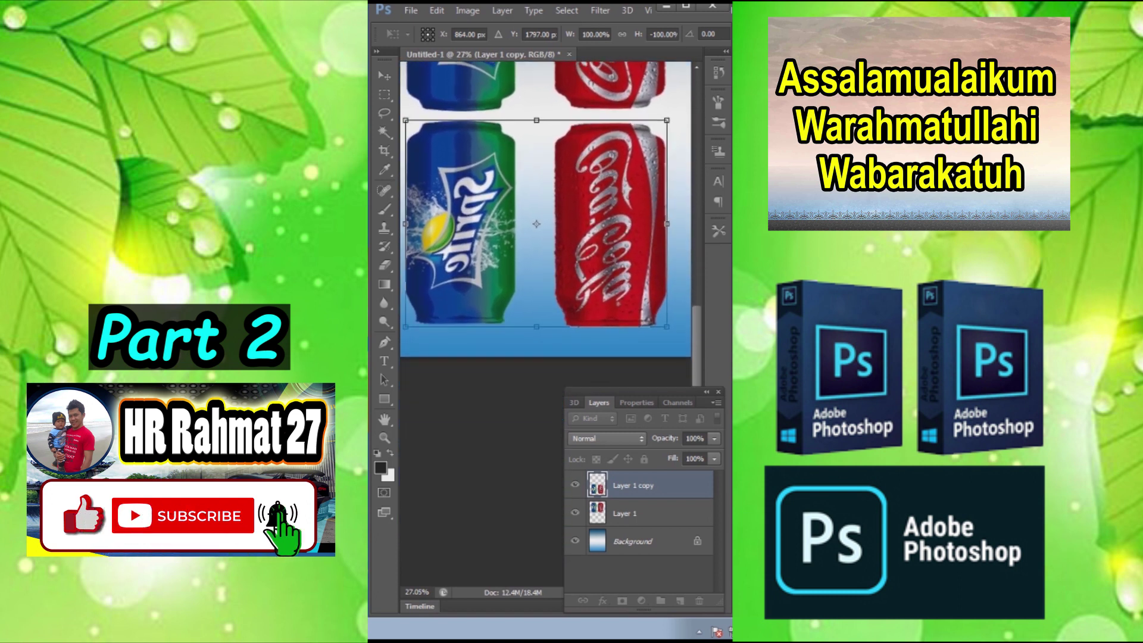
# - Apply the vertical flip to the copied cans layer and add a layer mask with a linear gradient that fades the reflection downward
pyautogui.press('Return')
pyautogui.click(622, 601)
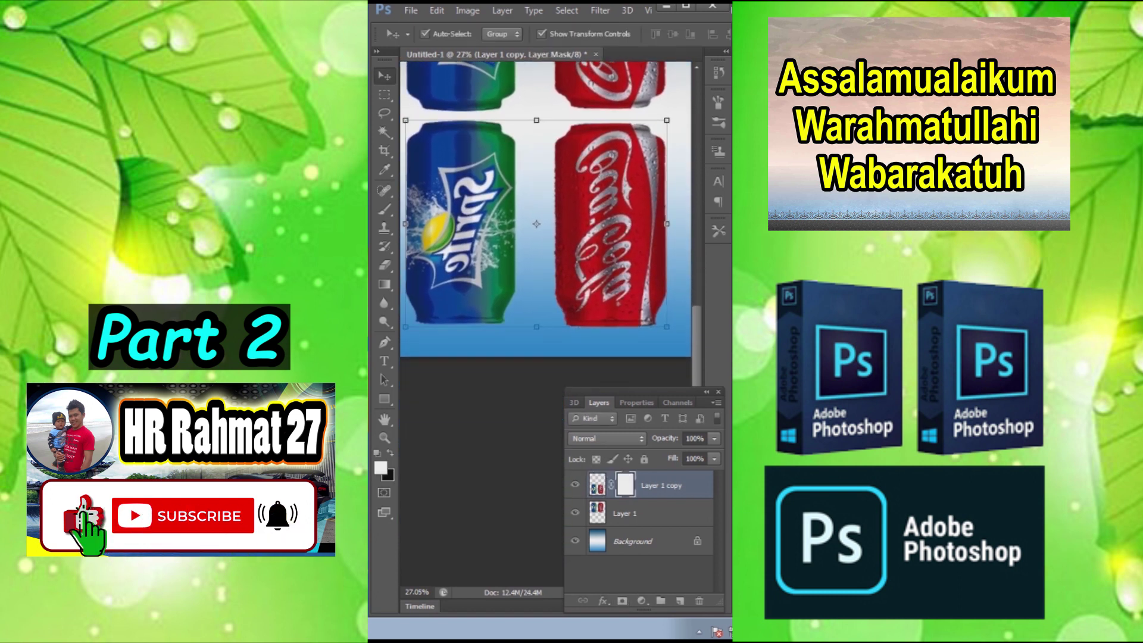
pyautogui.press('g')
pyautogui.moveTo(531, 125); pyautogui.dragTo(540, 432)
pyautogui.hotkey('ctrl', '0')
pyautogui.scroll(5, 546, 411)
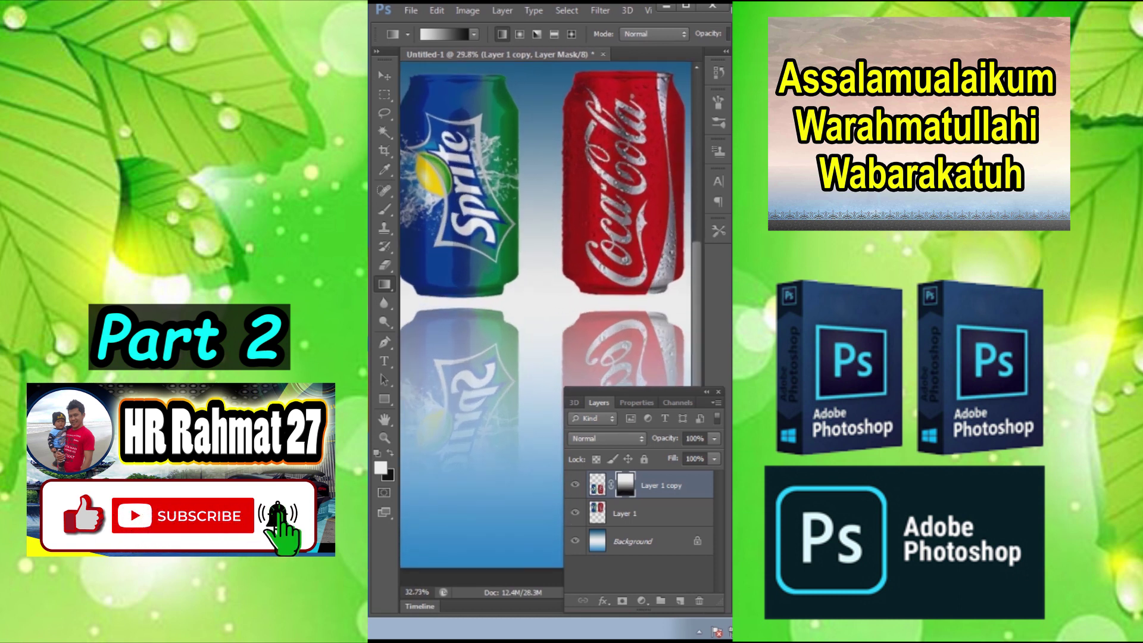
# - Lower the opacity of the masked reflection layer and deselect it
pyautogui.press('v')
pyautogui.scroll(-5, 547, 381)
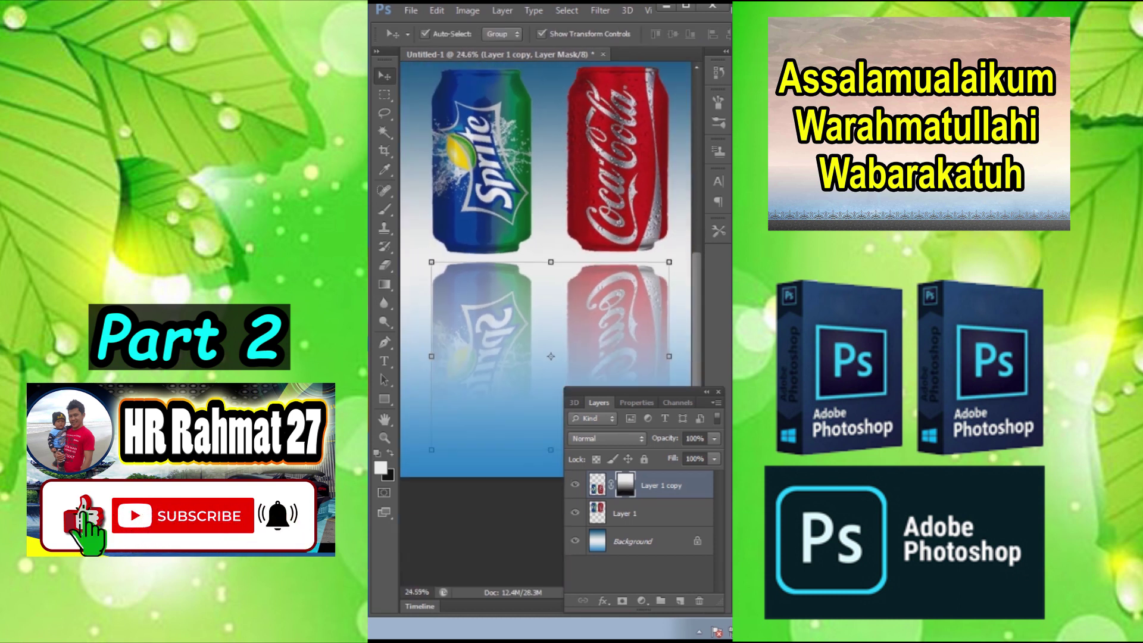
pyautogui.scroll(1, 548, 381)
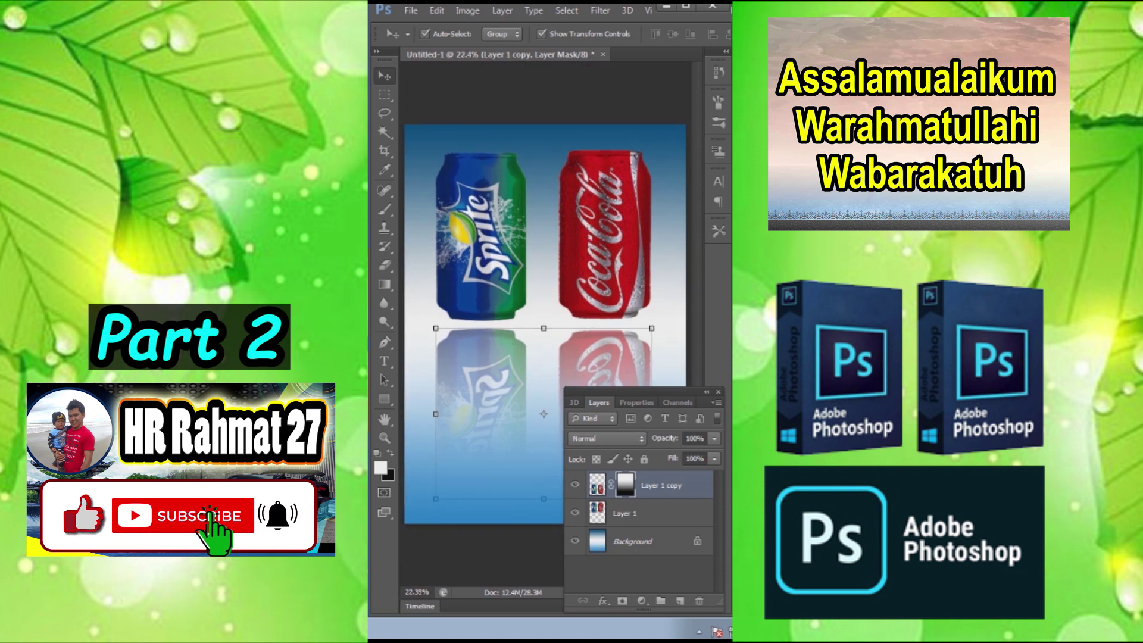
pyautogui.scroll(1, 607, 238)
pyautogui.scroll(-3, 607, 238)
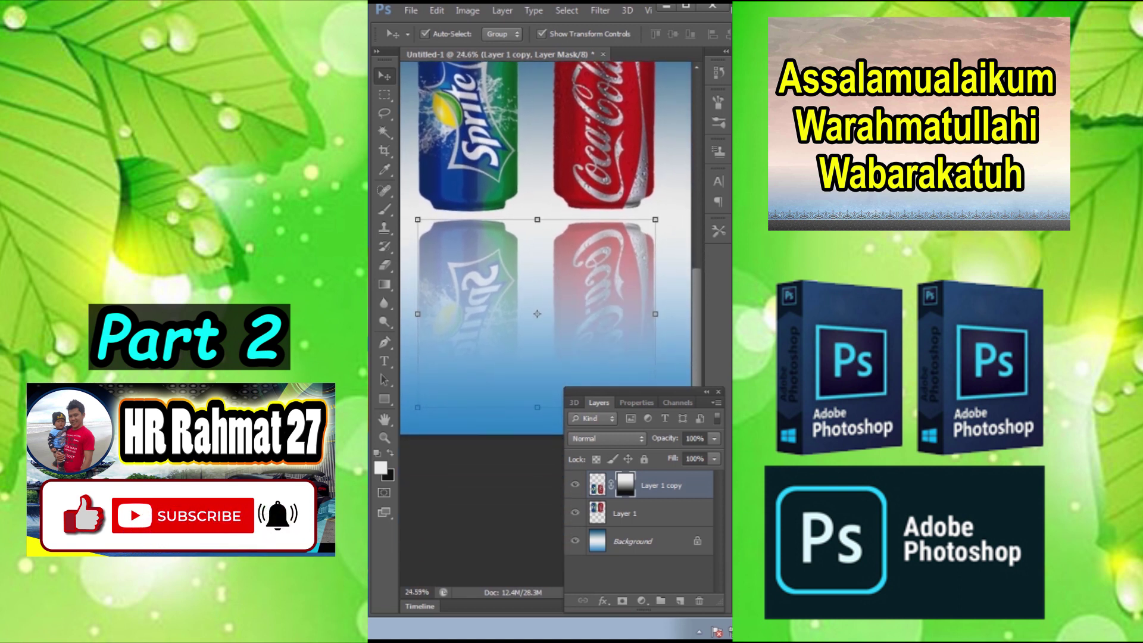
pyautogui.moveTo(714, 455); pyautogui.dragTo(695, 455)
pyautogui.click(510, 483)
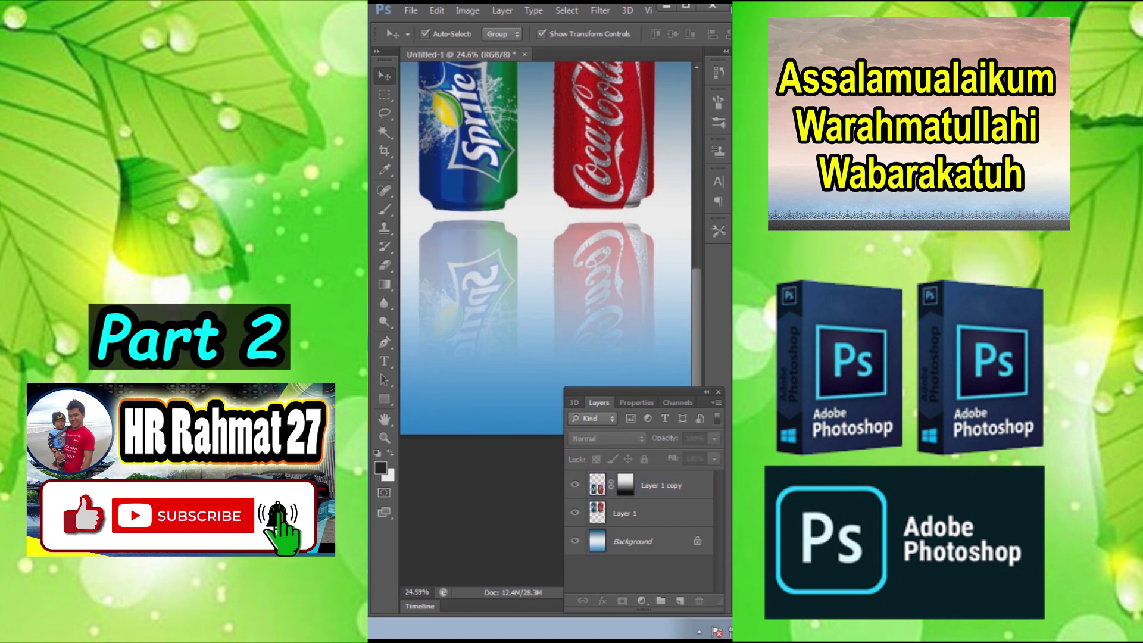
# - Collapse the floating Layers palette to icons and move it clear of the can artwork
pyautogui.click(707, 392)
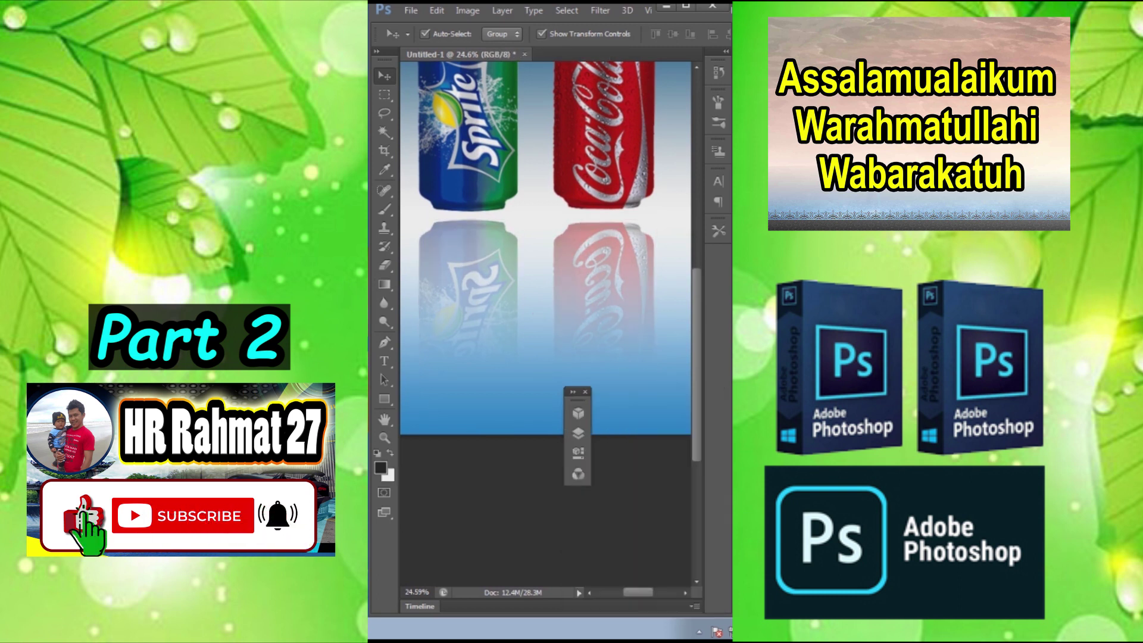
pyautogui.scroll(-4, 545, 324)
pyautogui.scroll(4, 545, 324)
pyautogui.scroll(-2, 545, 325)
pyautogui.moveTo(578, 393); pyautogui.dragTo(701, 481)
pyautogui.scroll(-1, 531, 326)
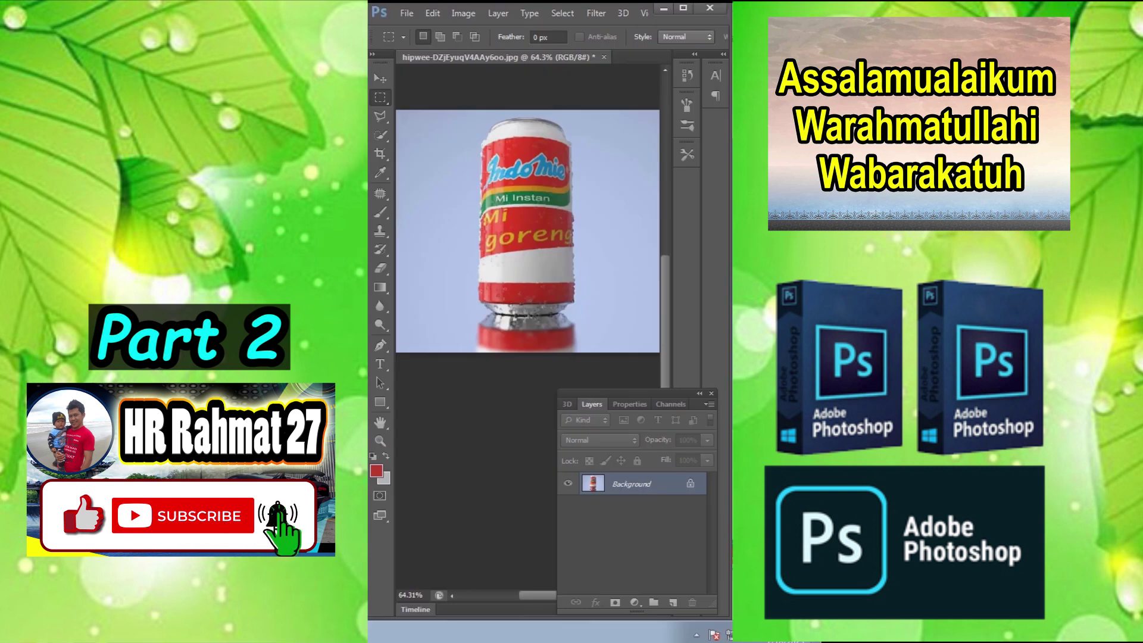
# - Select the red areas of the Indomie can with Color Range at a fuzziness of 195
pyautogui.scroll(2, 527, 357)
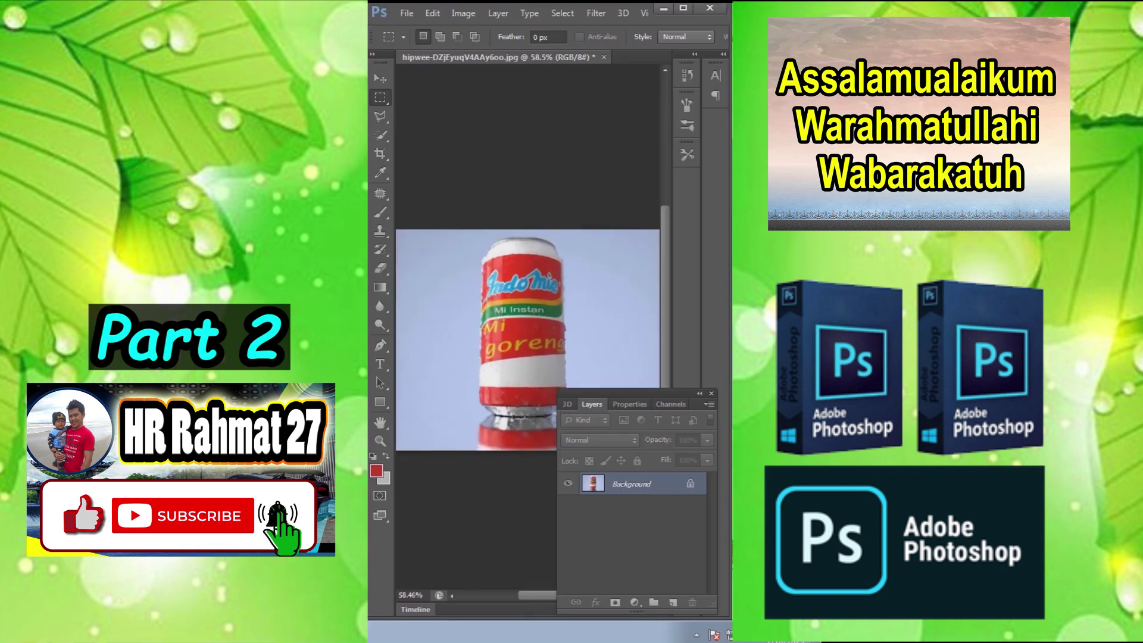
pyautogui.scroll(-5, 519, 238)
pyautogui.scroll(-3, 519, 238)
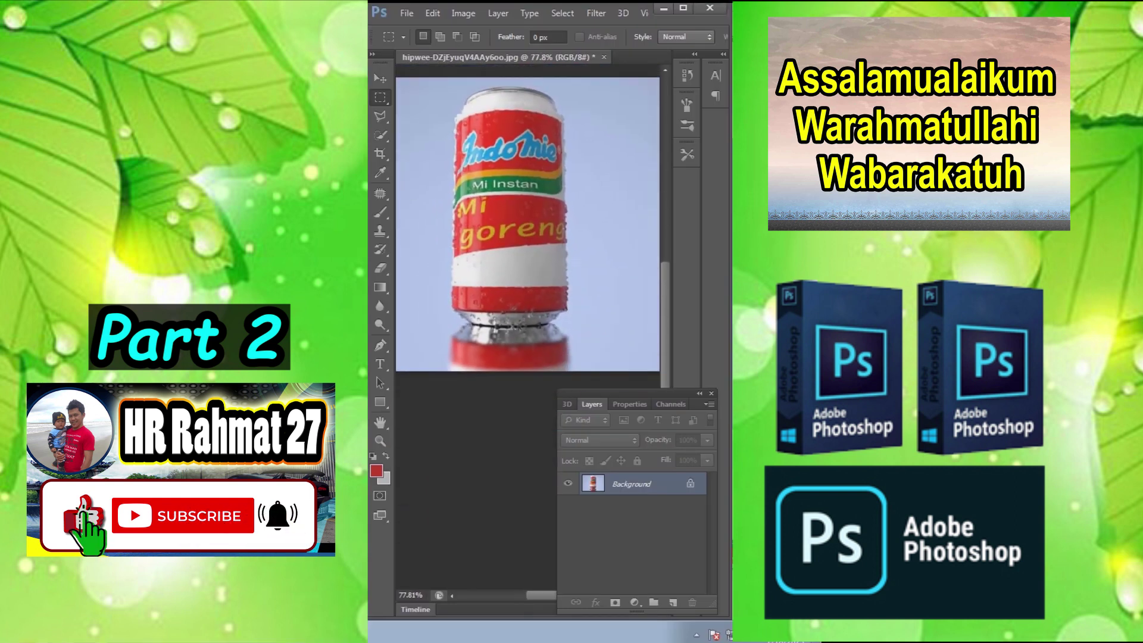
pyautogui.moveTo(520, 238); pyautogui.dragTo(530, 248)
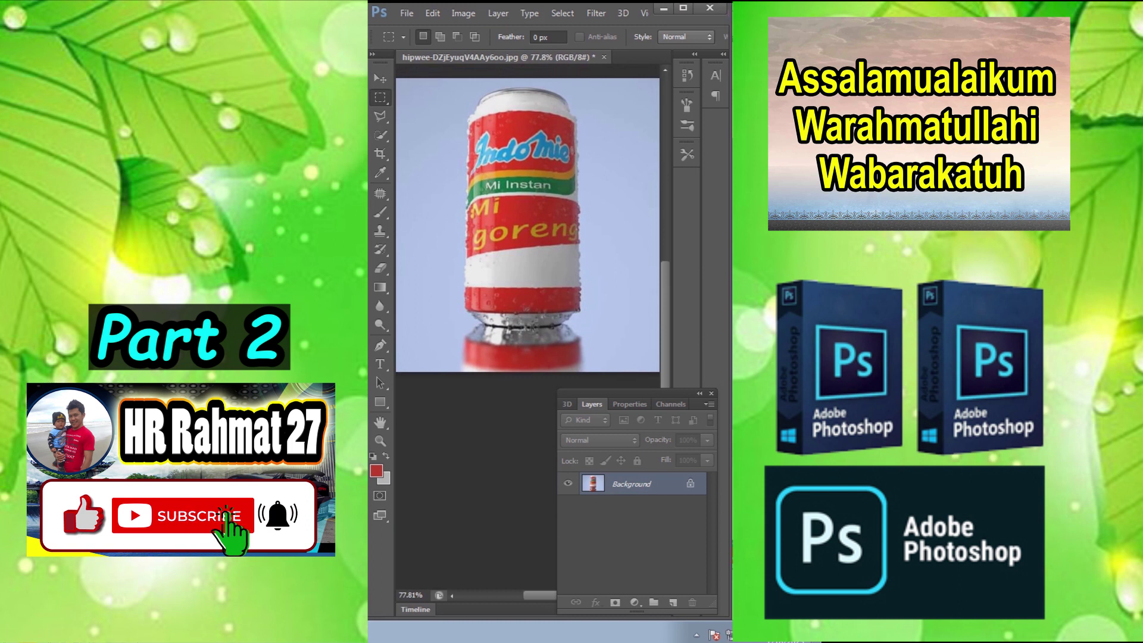
pyautogui.click(562, 13)
pyautogui.click(595, 138)
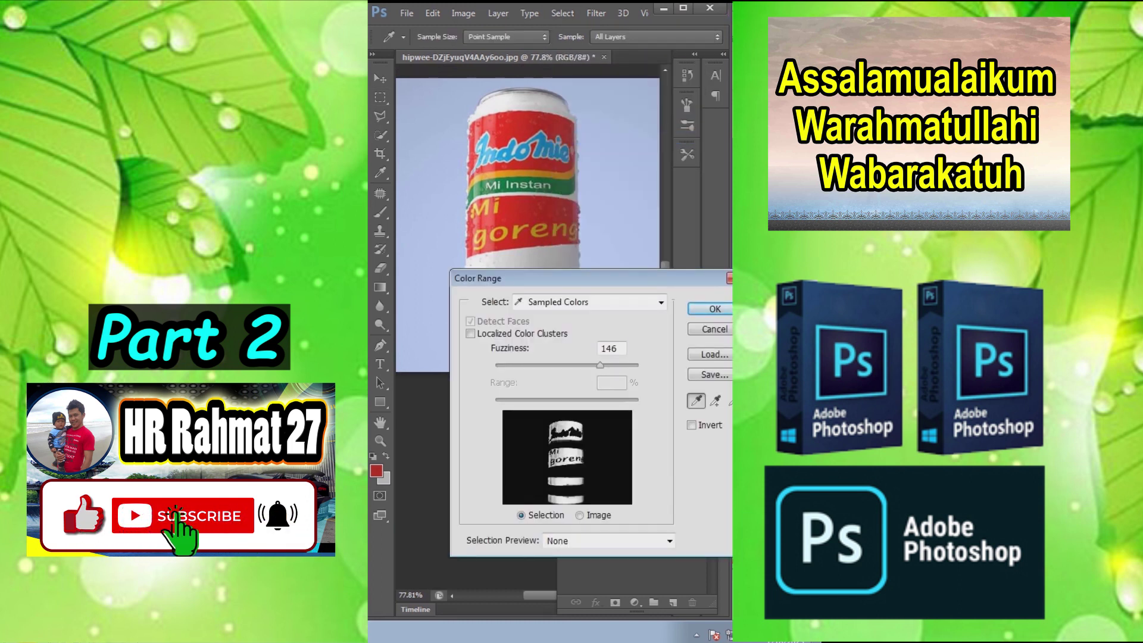
pyautogui.moveTo(600, 365); pyautogui.dragTo(634, 365)
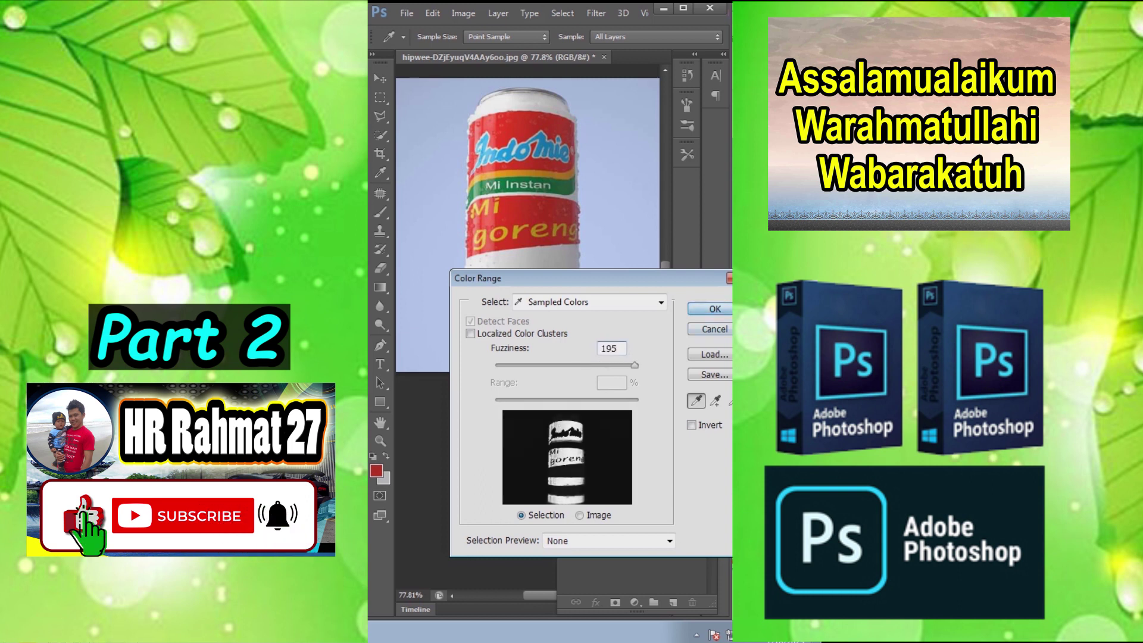
pyautogui.press('Return')
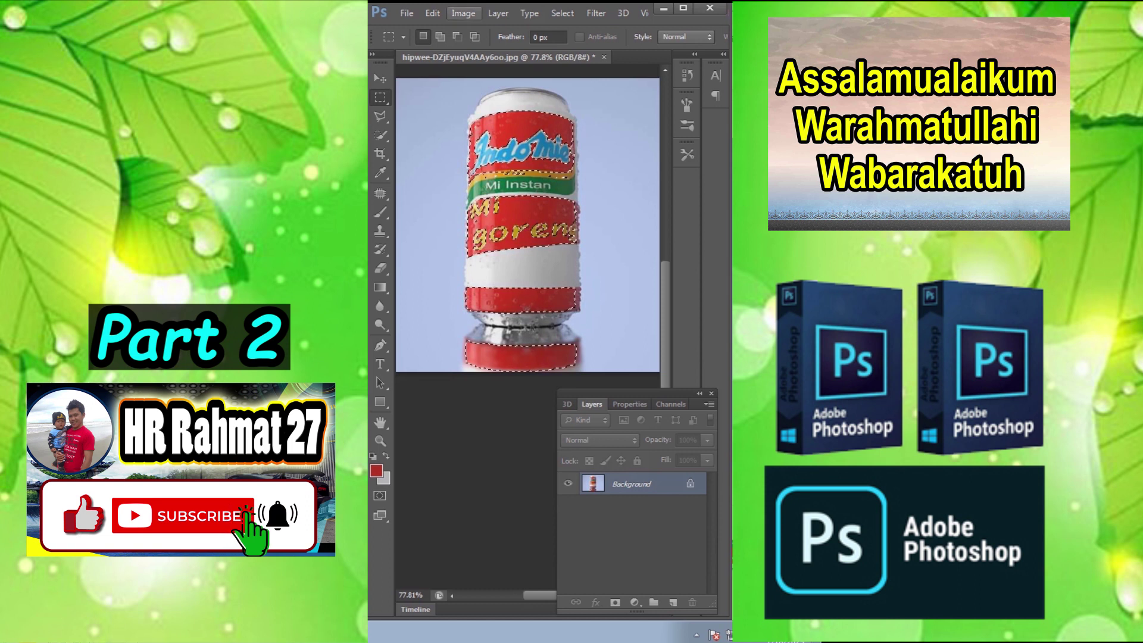
# - Recolor the selected areas of the can green with a Hue/Saturation adjustment, setting Hue to +128
pyautogui.click(463, 13)
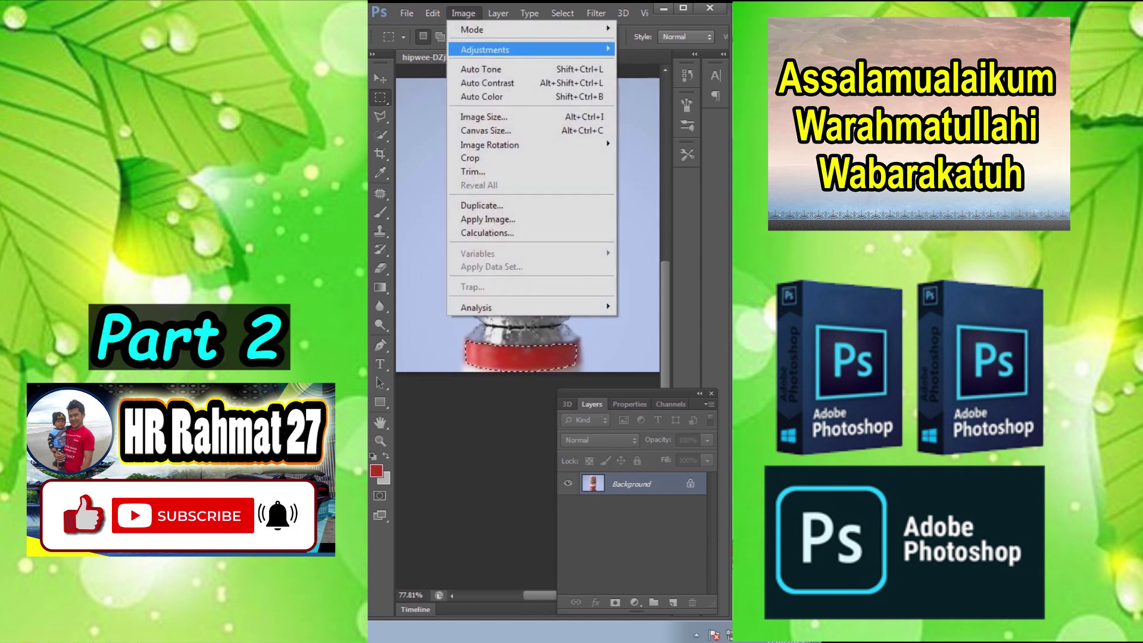
pyautogui.moveTo(485, 49)
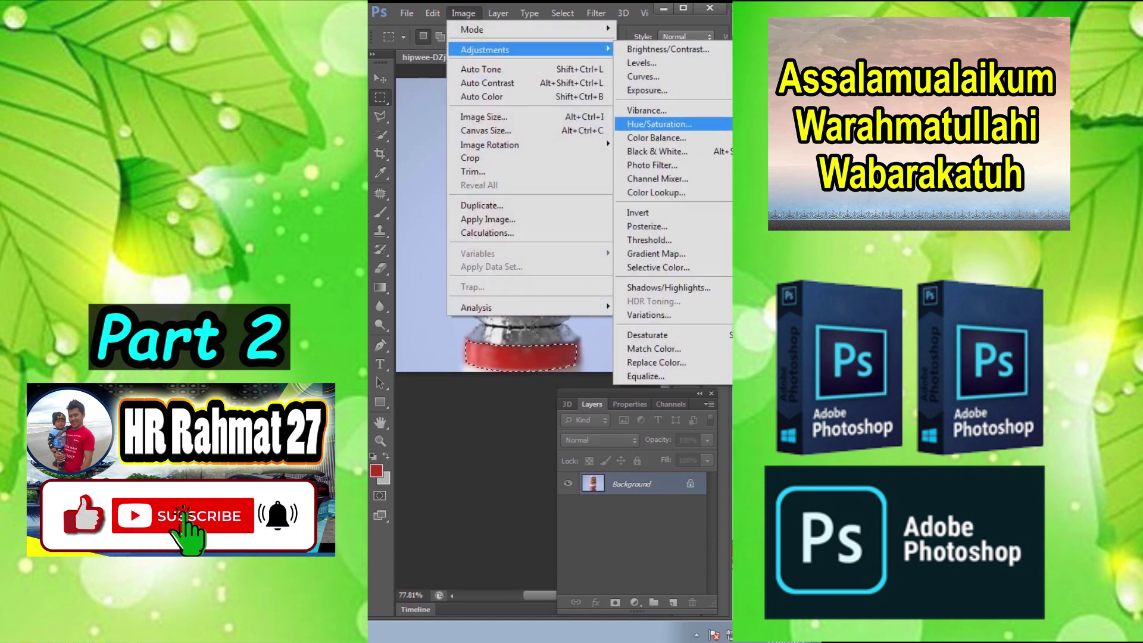
pyautogui.click(659, 123)
pyautogui.moveTo(512, 477); pyautogui.dragTo(582, 477)
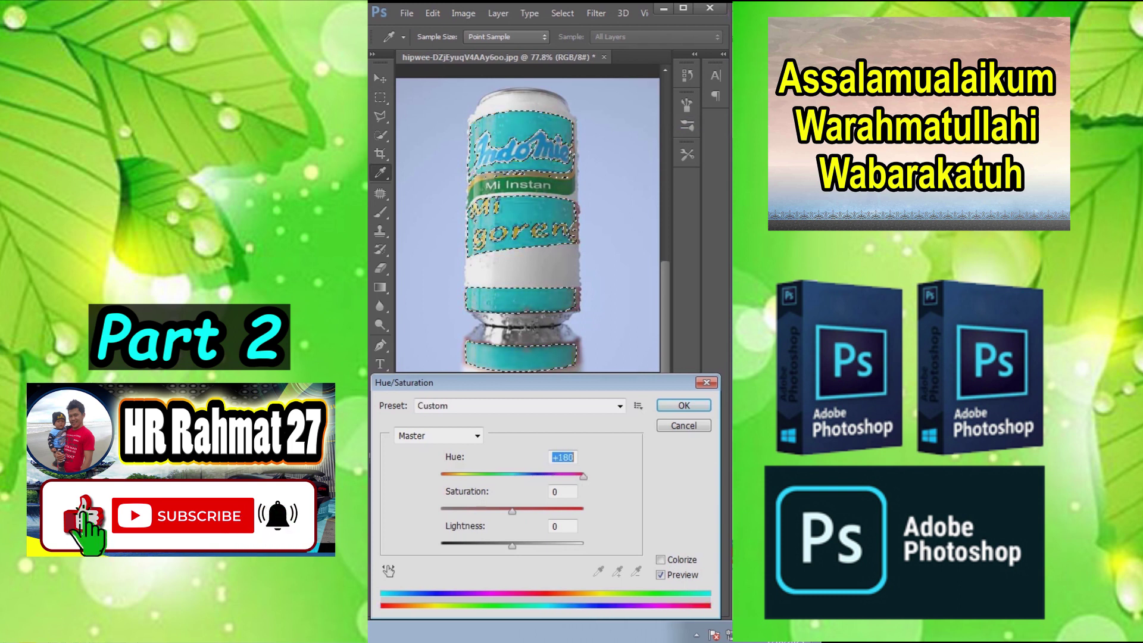
pyautogui.hotkey('shift', 'Down')
pyautogui.hotkey('shift', 'Down')
pyautogui.hotkey('shift', 'Down')
pyautogui.hotkey('shift', 'Down')
pyautogui.hotkey('shift', 'Down')
pyautogui.hotkey('shift', 'Down')
pyautogui.press('Down')
pyautogui.press('Down')
pyautogui.press('Down')
pyautogui.press('Down')
pyautogui.press('Down')
pyautogui.press('Down')
pyautogui.press('Down')
pyautogui.press('Down')
pyautogui.press('Down')
pyautogui.hotkey('shift', 'Down')
pyautogui.hotkey('shift', 'Down')
pyautogui.hotkey('shift', 'Down')
pyautogui.hotkey('shift', 'Down')
pyautogui.hotkey('shift', 'Down')
pyautogui.hotkey('shift', 'Down')
pyautogui.hotkey('shift', 'Down')
pyautogui.hotkey('shift', 'Down')
pyautogui.hotkey('shift', 'Down')
pyautogui.hotkey('shift', 'Down')
pyautogui.hotkey('shift', 'Down')
pyautogui.hotkey('shift', 'Down')
pyautogui.hotkey('shift', 'Down')
pyautogui.hotkey('shift', 'Down')
pyautogui.hotkey('shift', 'Down')
pyautogui.hotkey('shift', 'Down')
pyautogui.hotkey('shift', 'Down')
pyautogui.hotkey('shift', 'Down')
pyautogui.hotkey('shift', 'Down')
pyautogui.hotkey('shift', 'Down')
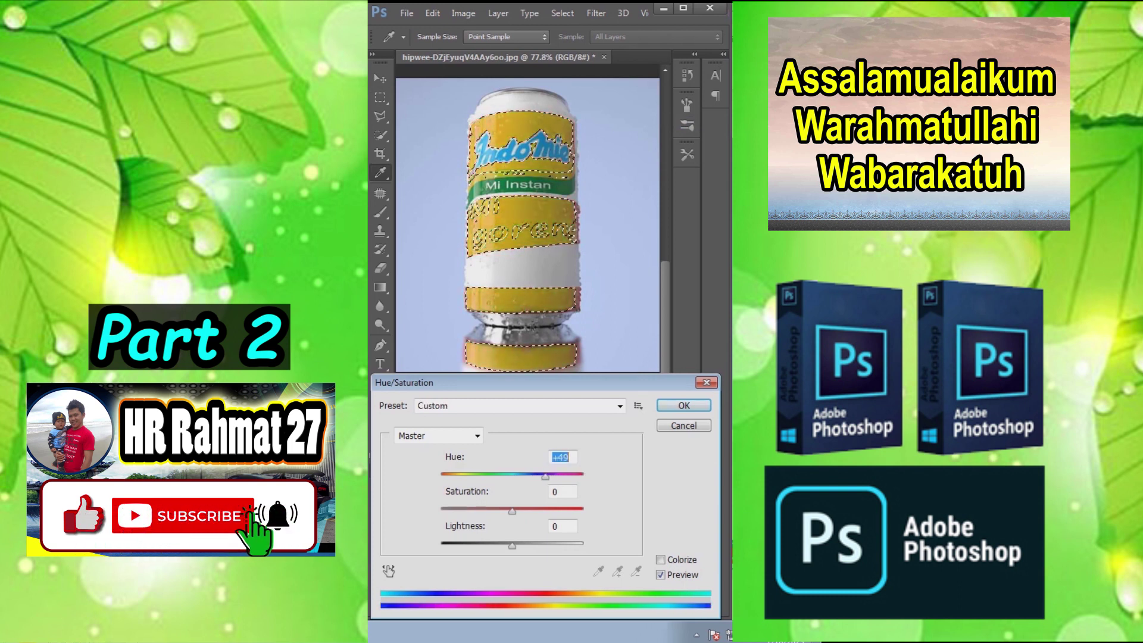
pyautogui.press('Down')
pyautogui.press('Down')
pyautogui.press('Down')
pyautogui.press('Down')
pyautogui.press('Down')
pyautogui.press('Down')
pyautogui.hotkey('shift', 'Down')
pyautogui.hotkey('shift', 'Down')
pyautogui.hotkey('shift', 'Down')
pyautogui.hotkey('shift', 'Down')
pyautogui.hotkey('shift', 'Down')
pyautogui.hotkey('shift', 'Down')
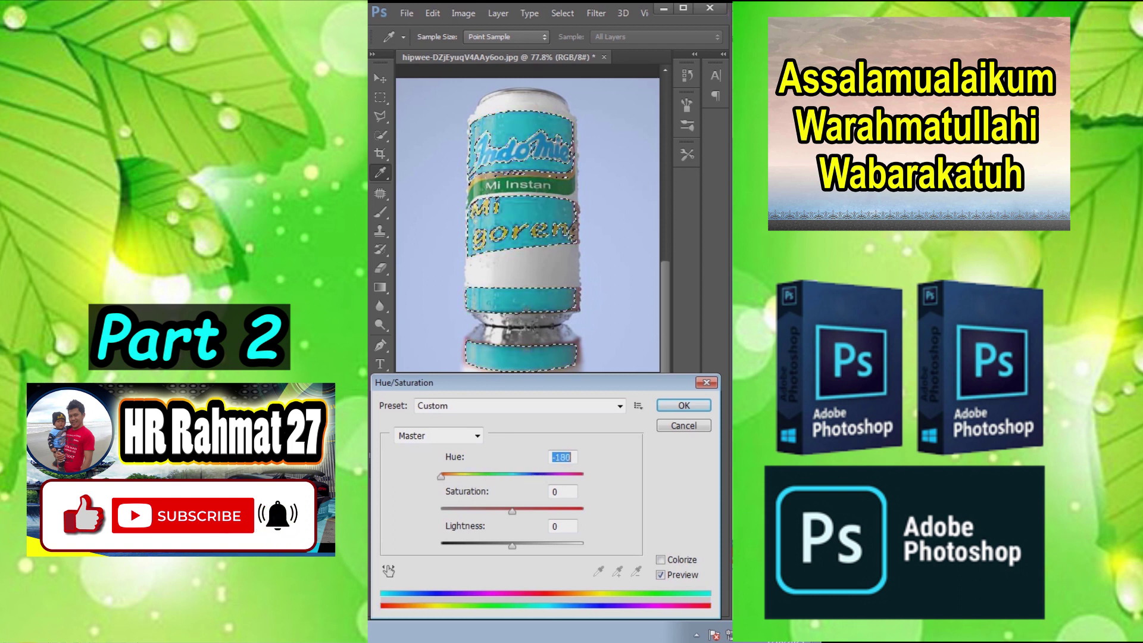
pyautogui.hotkey('shift', 'Up')
pyautogui.hotkey('shift', 'Up')
pyautogui.hotkey('shift', 'Up')
pyautogui.hotkey('shift', 'Up')
pyautogui.hotkey('shift', 'Up')
pyautogui.hotkey('shift', 'Up')
pyautogui.hotkey('shift', 'Up')
pyautogui.hotkey('shift', 'Up')
pyautogui.hotkey('shift', 'Up')
pyautogui.hotkey('shift', 'Up')
pyautogui.hotkey('shift', 'Up')
pyautogui.hotkey('shift', 'Up')
pyautogui.hotkey('shift', 'Up')
pyautogui.hotkey('shift', 'Up')
pyautogui.hotkey('shift', 'Up')
pyautogui.hotkey('shift', 'Up')
pyautogui.hotkey('shift', 'Up')
pyautogui.hotkey('shift', 'Up')
pyautogui.press('Up')
pyautogui.press('Up')
pyautogui.press('Up')
pyautogui.press('Up')
pyautogui.press('Up')
pyautogui.press('Up')
pyautogui.press('Up')
pyautogui.press('Up')
pyautogui.press('Up')
pyautogui.hotkey('shift', 'Up')
pyautogui.hotkey('shift', 'Up')
pyautogui.hotkey('shift', 'Up')
pyautogui.hotkey('shift', 'Up')
pyautogui.hotkey('shift', 'Up')
pyautogui.hotkey('shift', 'Up')
pyautogui.hotkey('shift', 'Up')
pyautogui.hotkey('shift', 'Up')
pyautogui.hotkey('shift', 'Up')
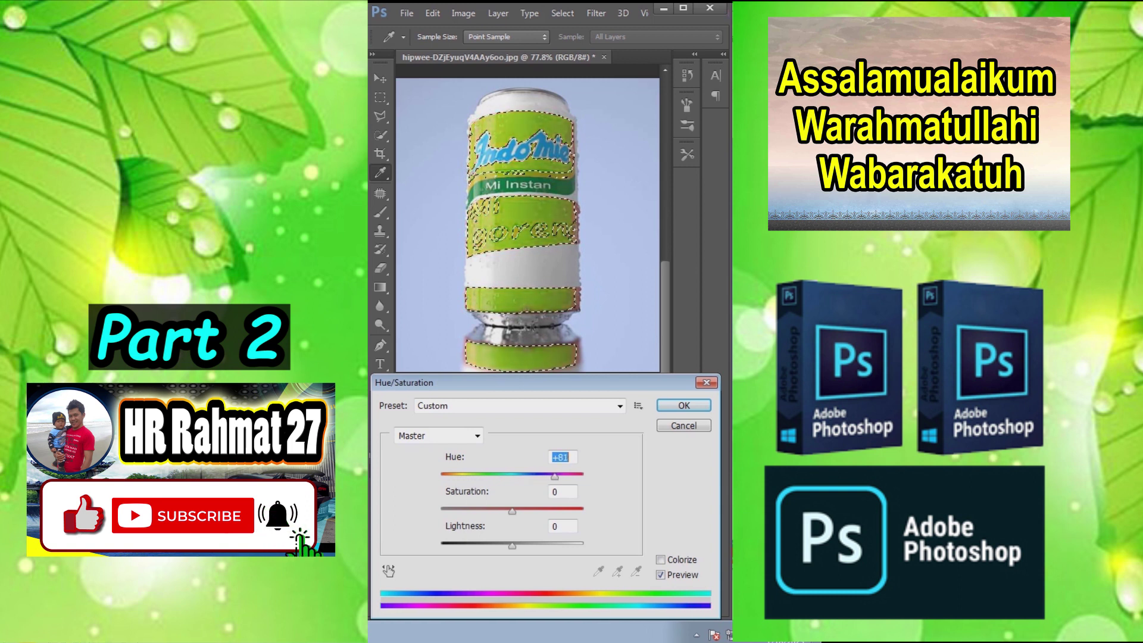
pyautogui.press('Up')
pyautogui.press('Up')
pyautogui.press('Up')
pyautogui.press('Up')
pyautogui.press('Up')
pyautogui.press('Up')
pyautogui.press('Up')
pyautogui.press('Up')
pyautogui.press('Up')
pyautogui.press('Up')
pyautogui.press('Up')
pyautogui.press('Up')
pyautogui.press('Up')
pyautogui.press('Up')
pyautogui.press('Up')
pyautogui.press('Up')
pyautogui.press('Up')
pyautogui.press('Up')
pyautogui.press('Up')
pyautogui.press('Up')
pyautogui.press('Up')
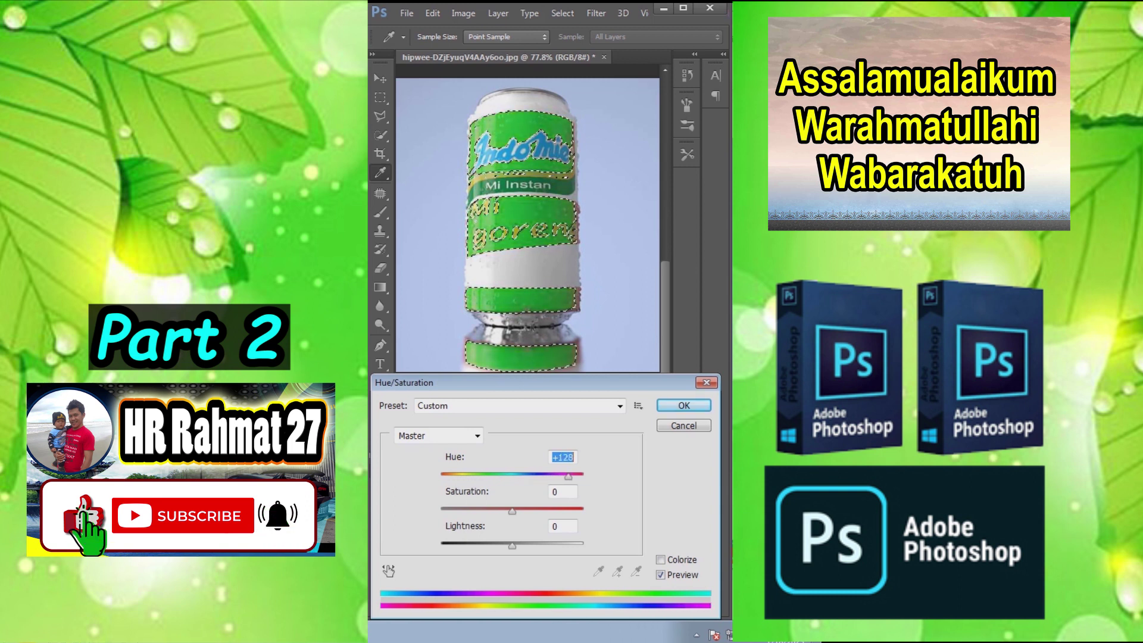
pyautogui.press('Return')
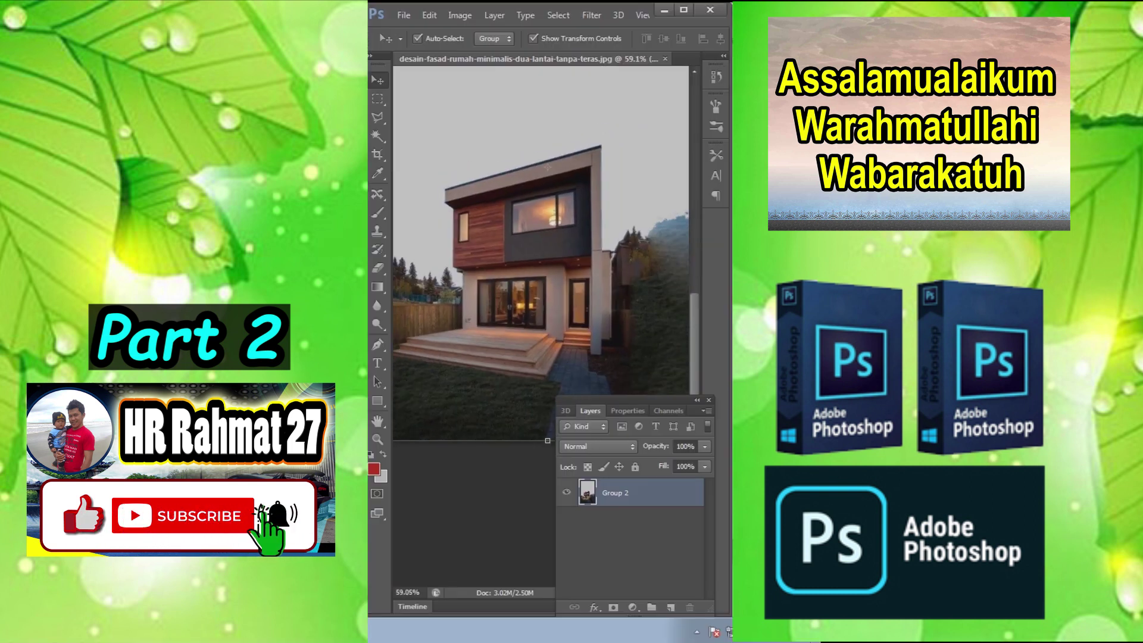
# - Use the Content-Aware Move tool in Extend mode to select the house's upper floor and copy it upward as an additional storey
pyautogui.click(378, 194)
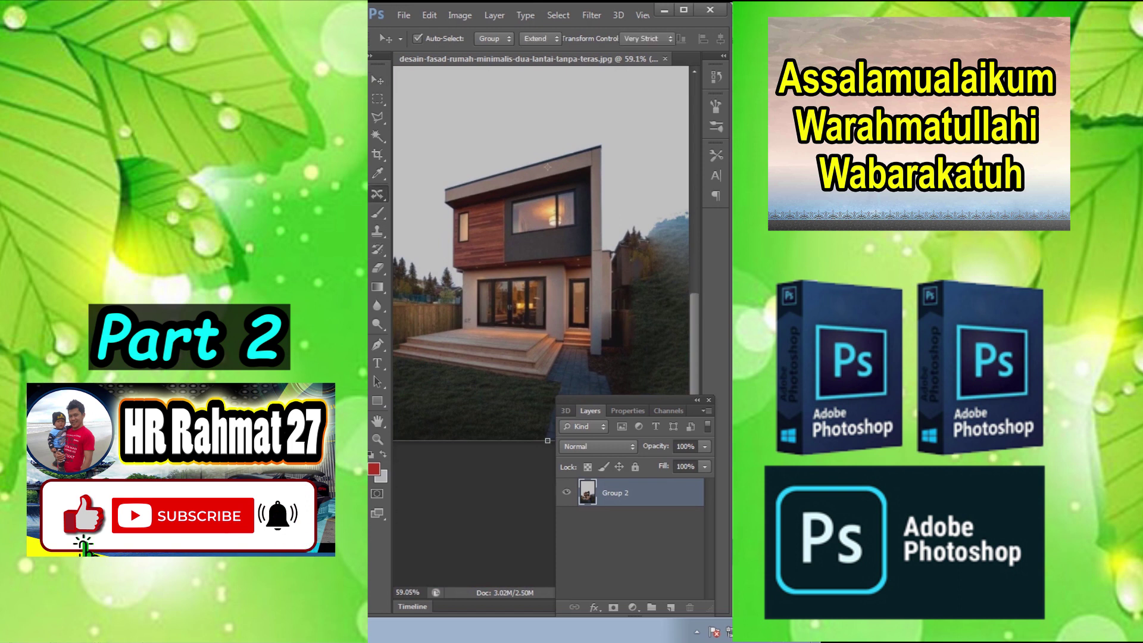
pyautogui.click(461, 232)
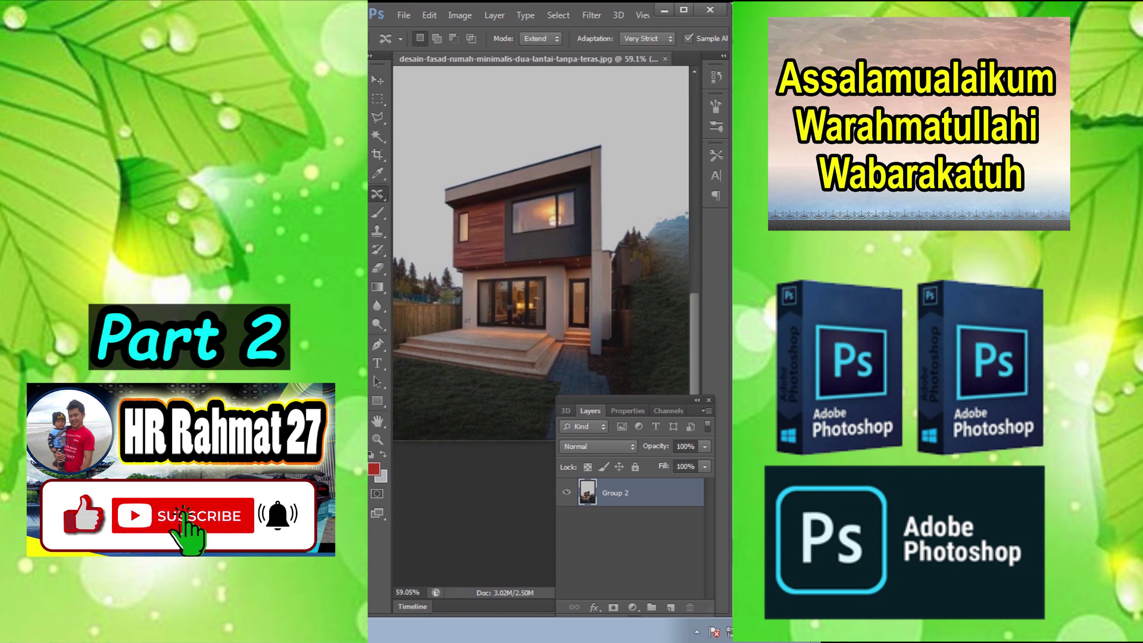
pyautogui.click(541, 39)
pyautogui.click(531, 65)
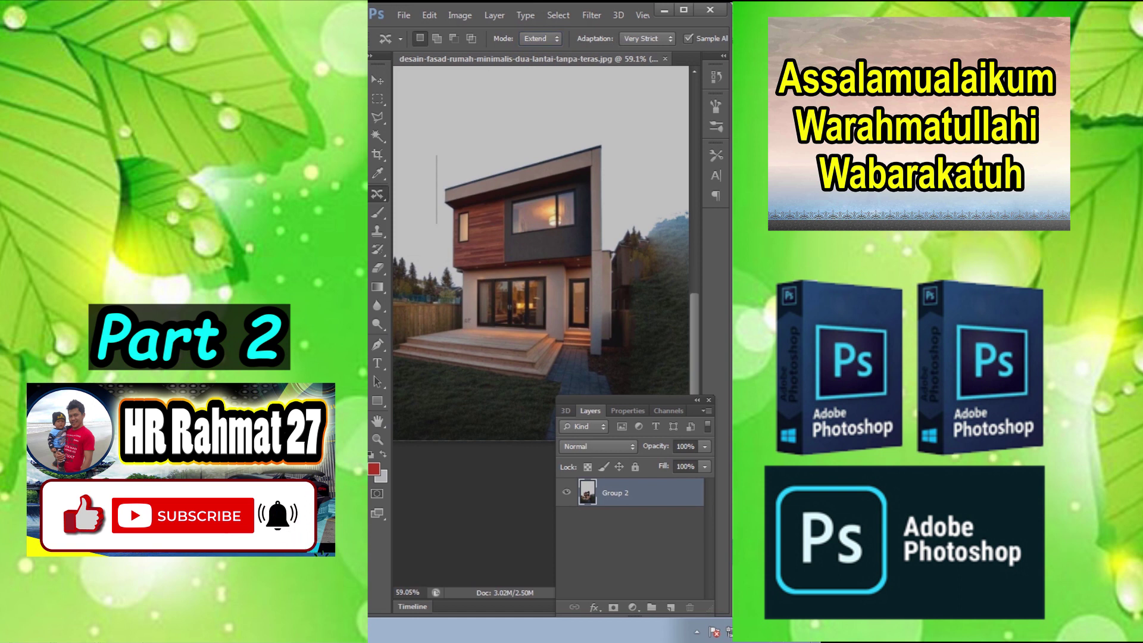
pyautogui.moveTo(592, 244); pyautogui.dragTo(610, 140)
pyautogui.moveTo(580, 202); pyautogui.dragTo(580, 135)
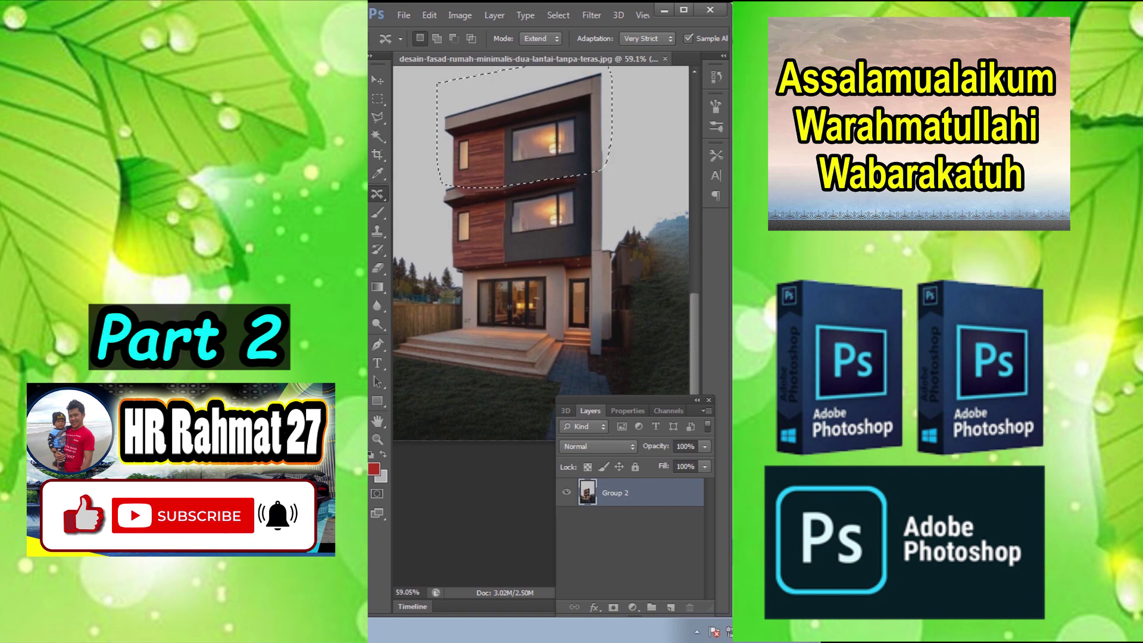
# - Extend the house with another copy of the top storey, aligned above the floors beneath it
pyautogui.scroll(5, 540, 267)
pyautogui.scroll(-3, 551, 171)
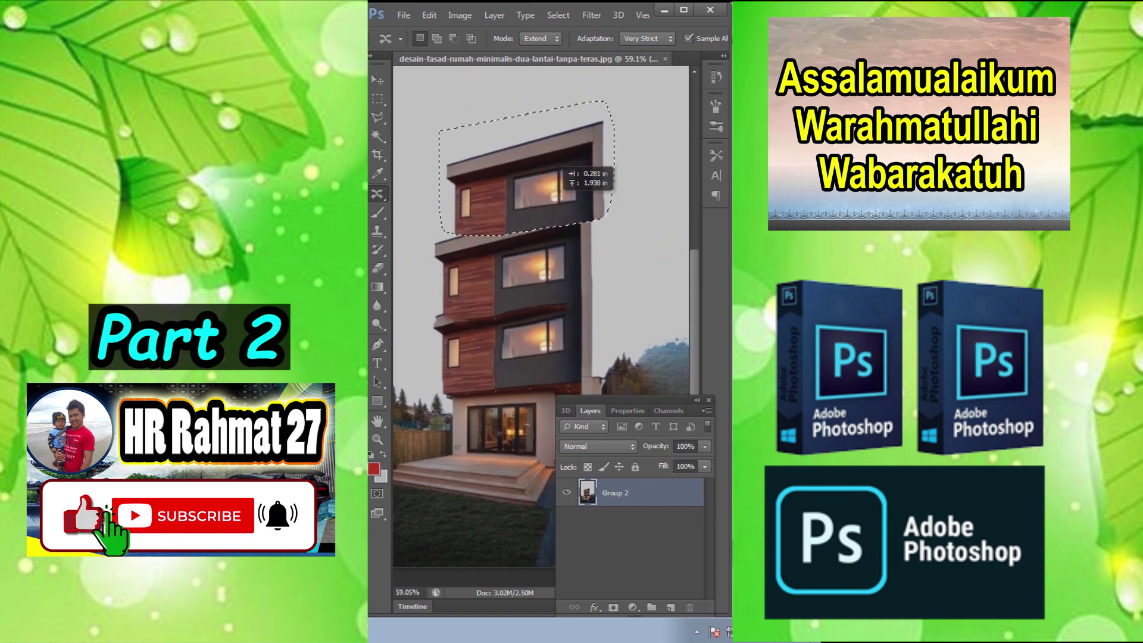
pyautogui.moveTo(543, 194); pyautogui.dragTo(544, 194)
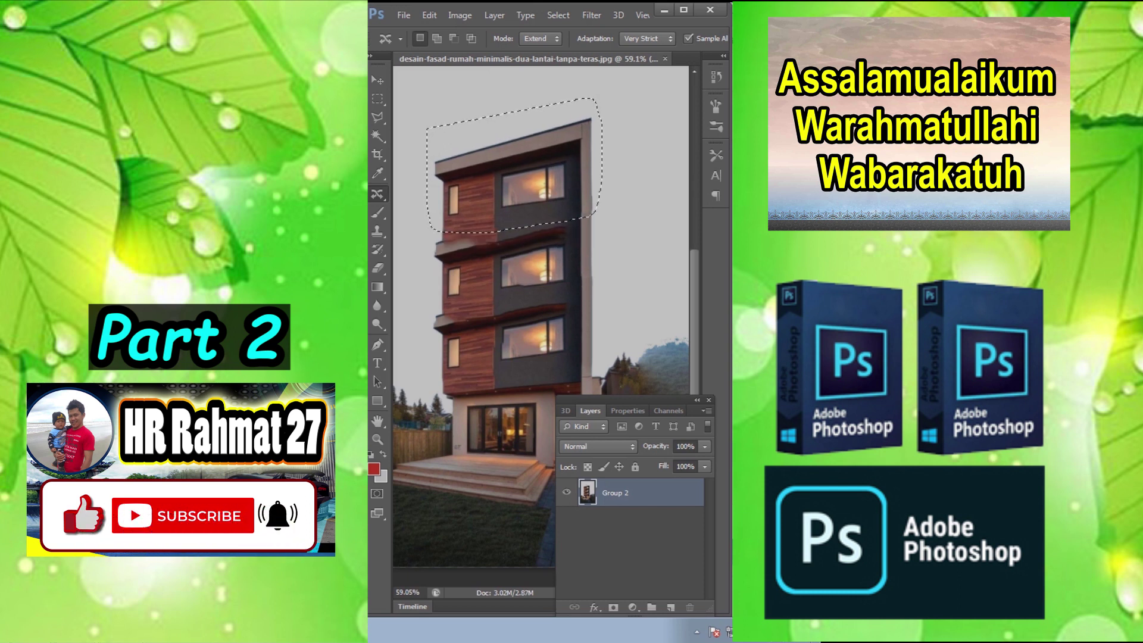
pyautogui.scroll(-5, 541, 326)
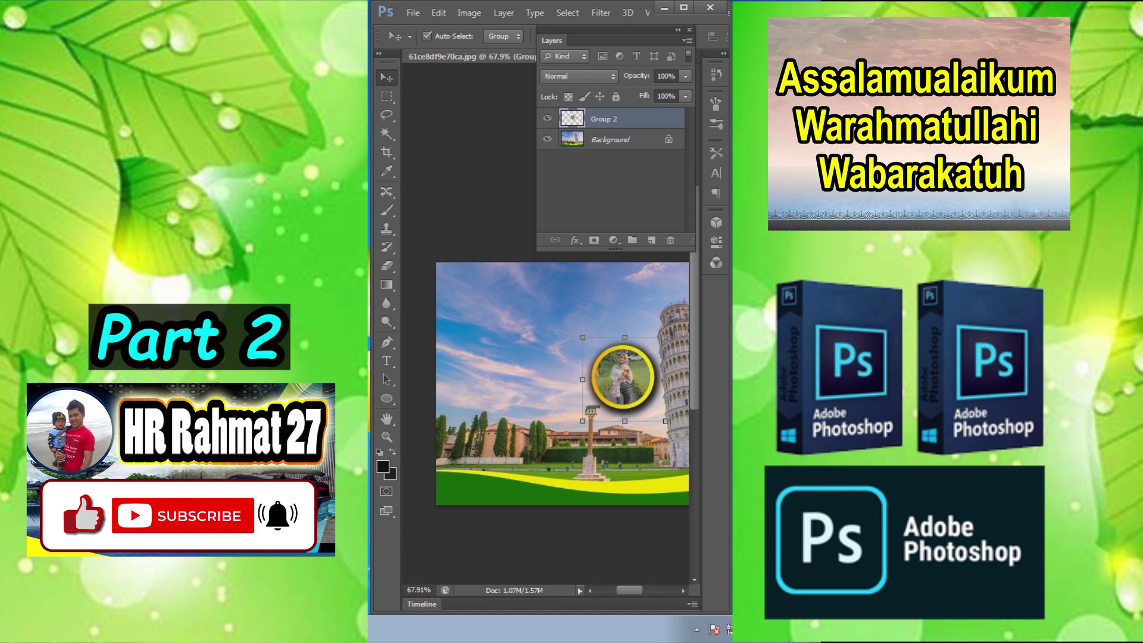
# - Draw a large circle shape with the Ellipse tool over the upper-left corner of the Pisa tower picture
pyautogui.scroll(-2, 535, 334)
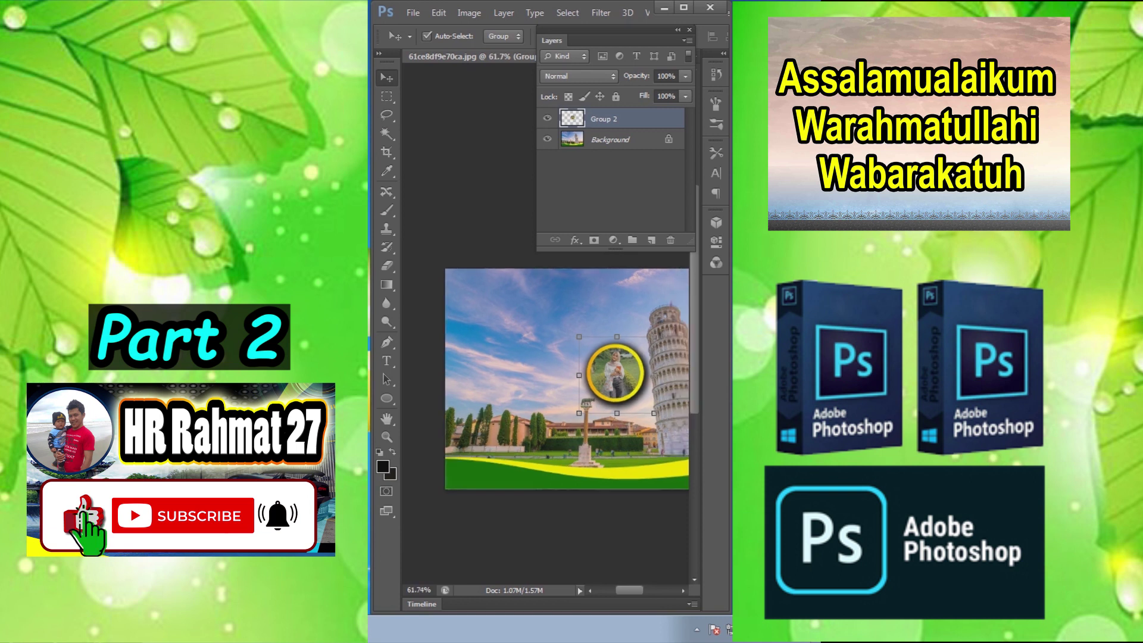
pyautogui.scroll(1, 546, 345)
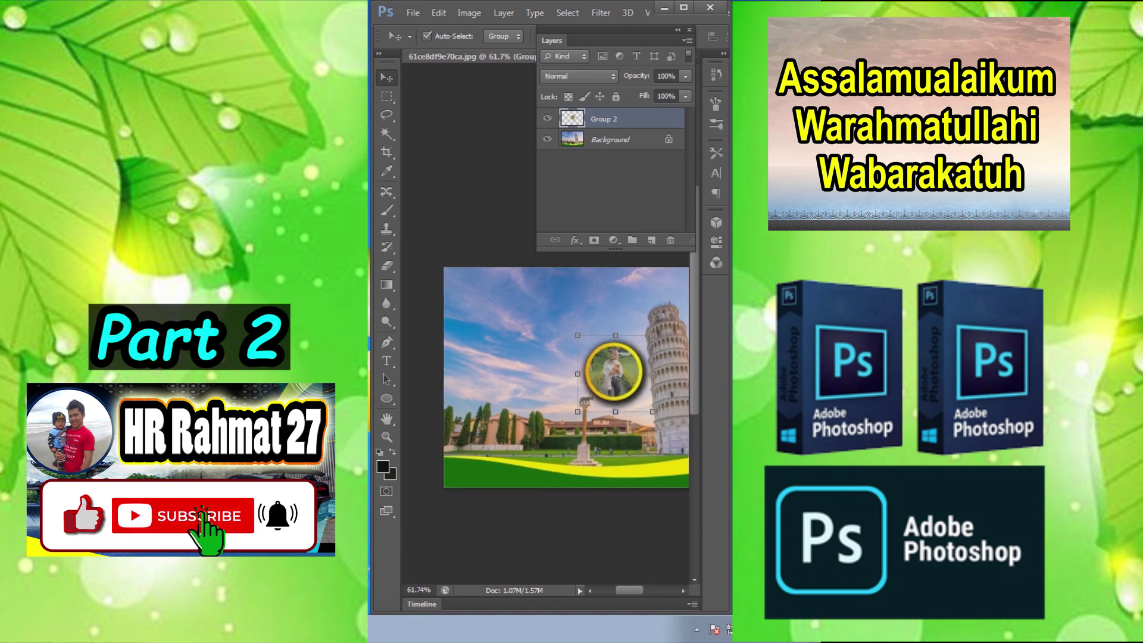
pyautogui.click(387, 398)
pyautogui.moveTo(424, 236); pyautogui.dragTo(556, 373)
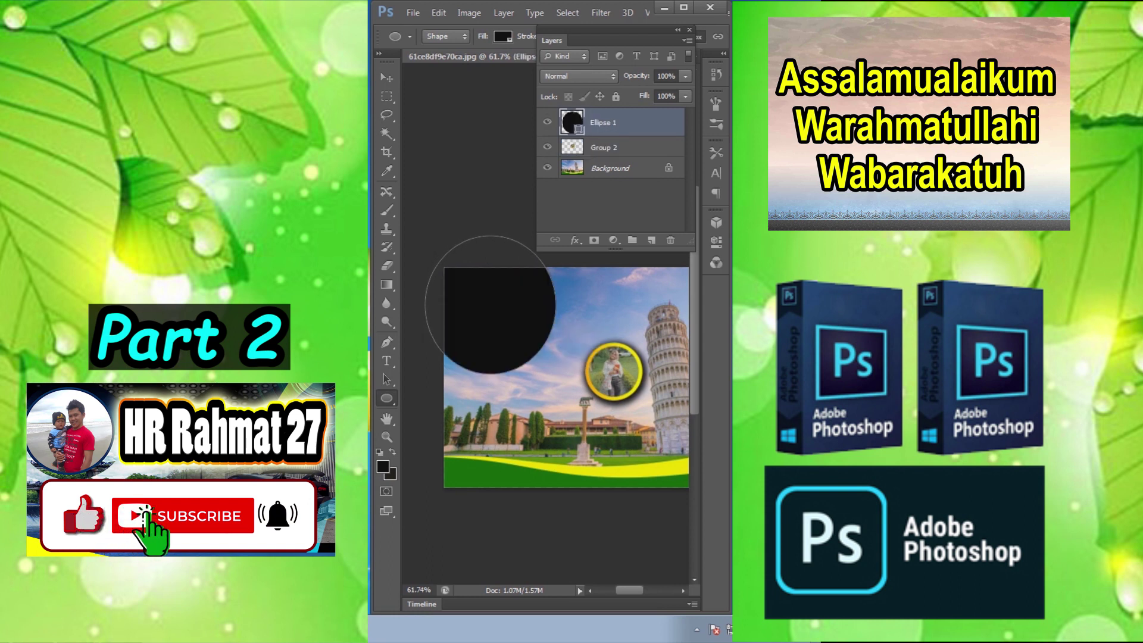
# - Change the circle shape's fill color to white (ffffff)
pyautogui.doubleClick(571, 122)
pyautogui.click(381, 337)
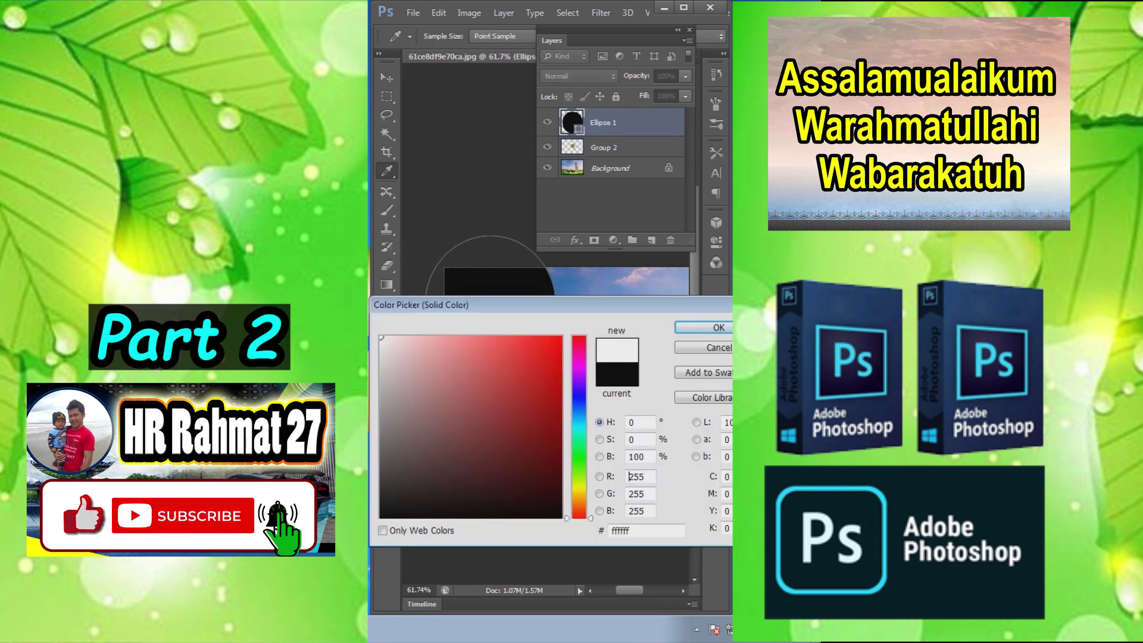
pyautogui.click(705, 328)
pyautogui.press('Return')
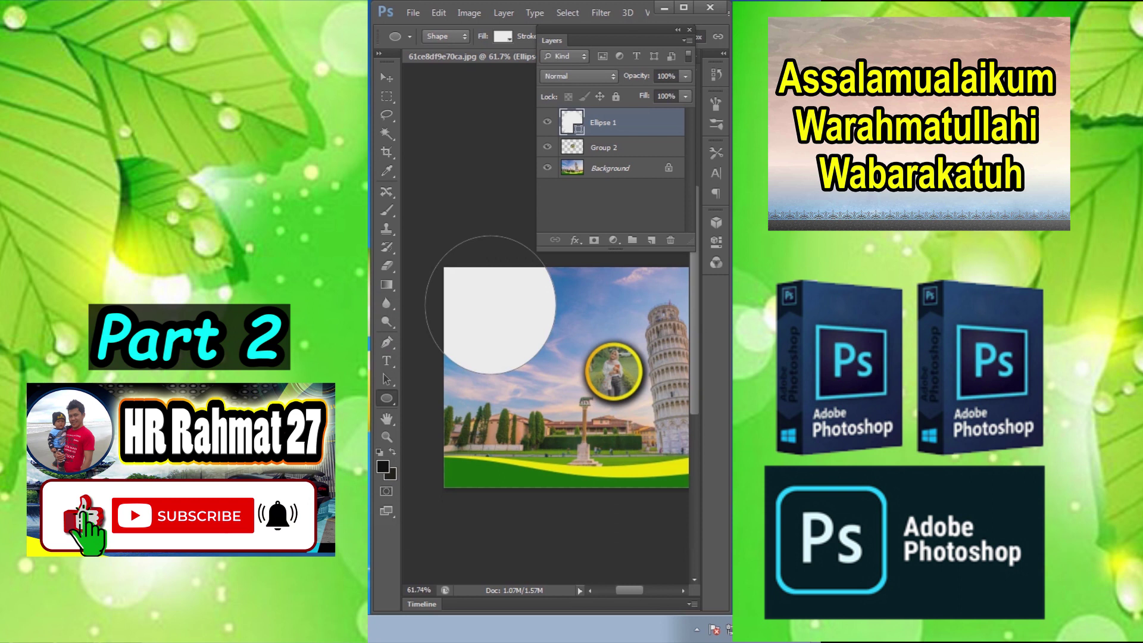
# - Add a Stroke layer style positioned outside the white circle, coloring it red (ff0000)
pyautogui.click(575, 239)
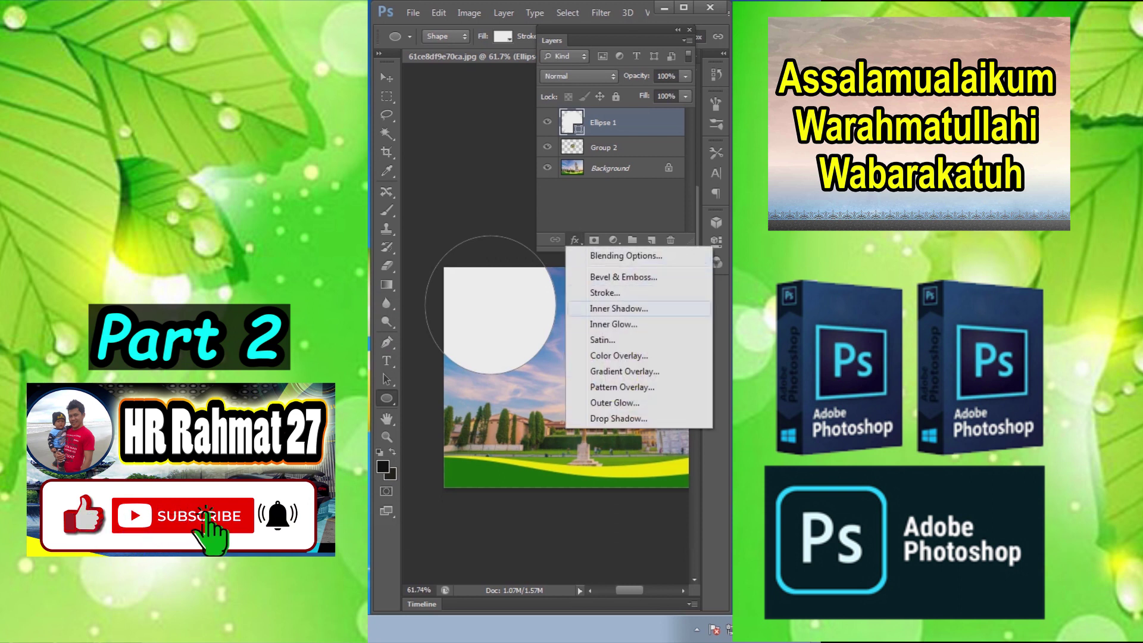
pyautogui.click(604, 292)
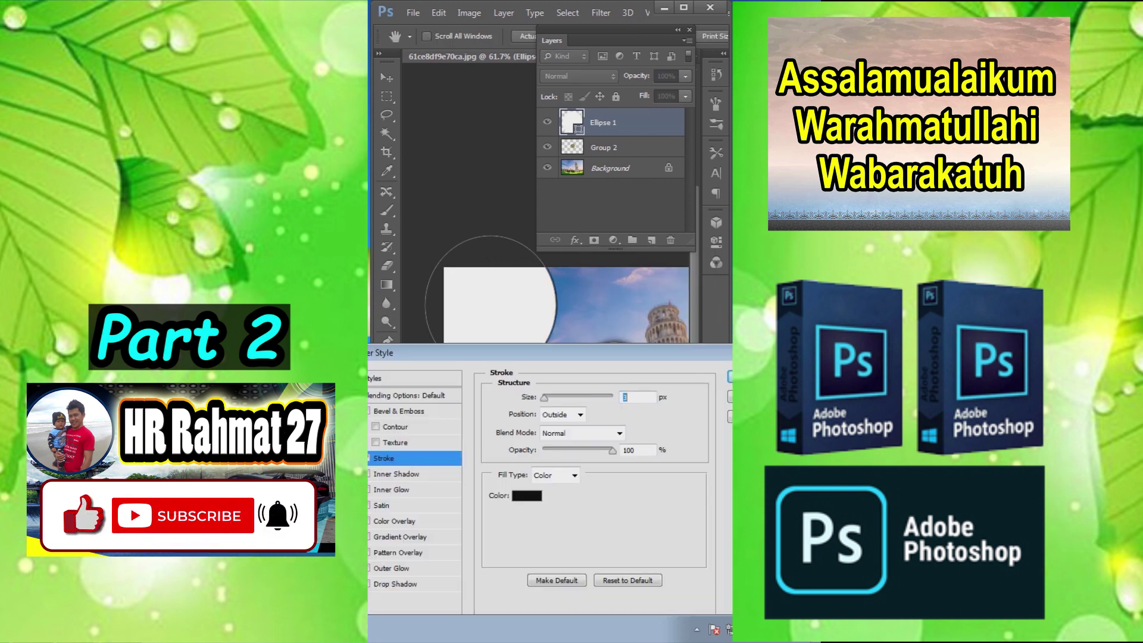
pyautogui.click(527, 495)
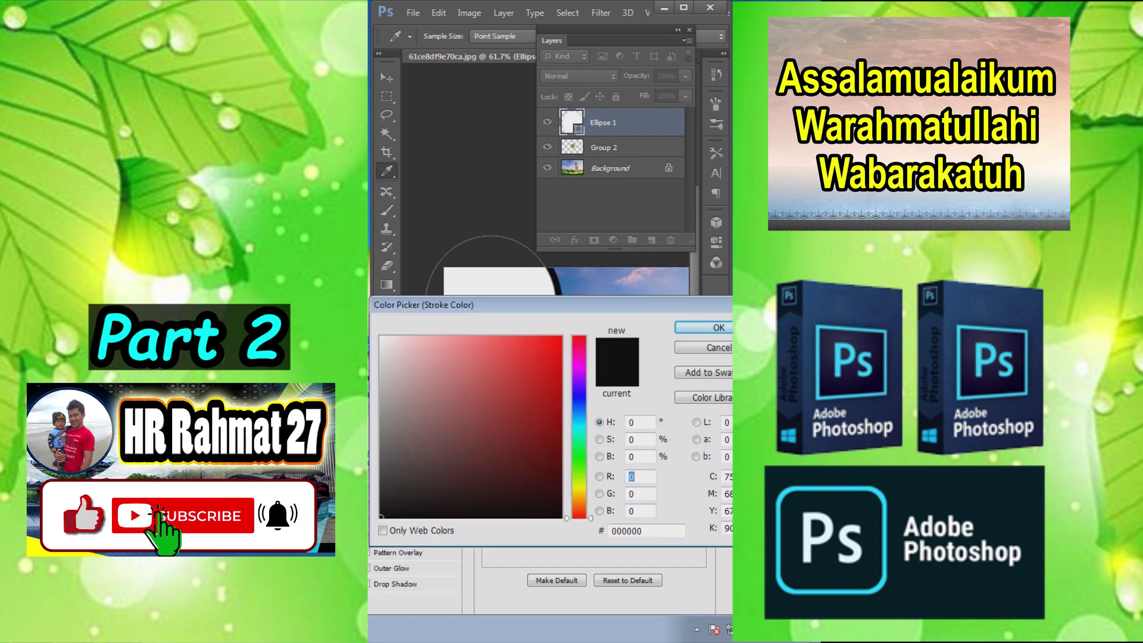
pyautogui.click(562, 336)
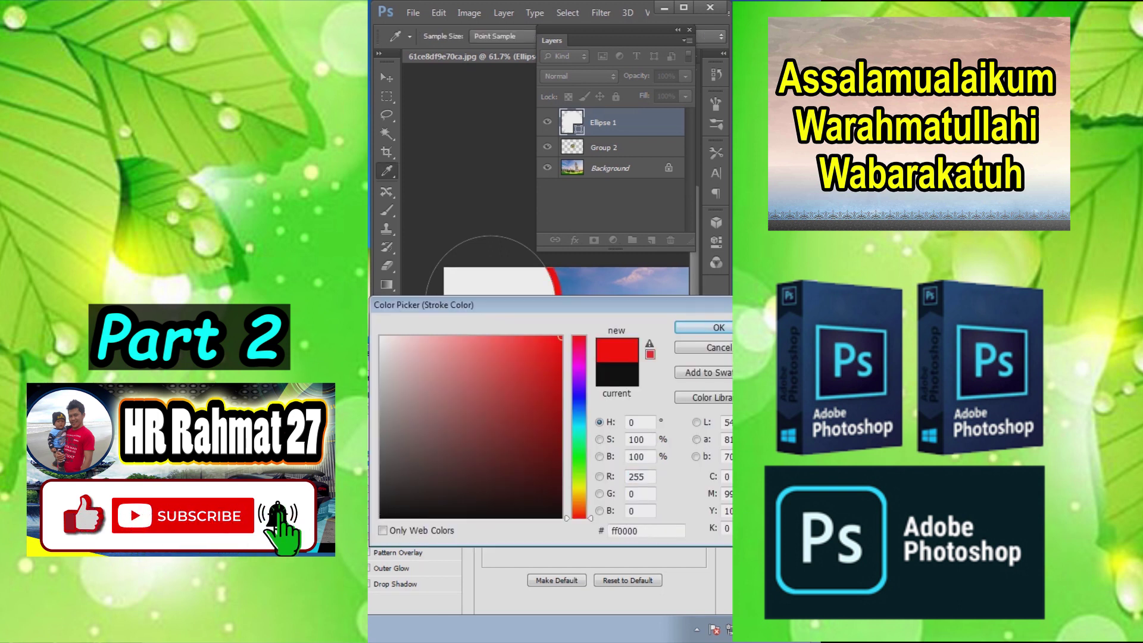
pyautogui.press('Return')
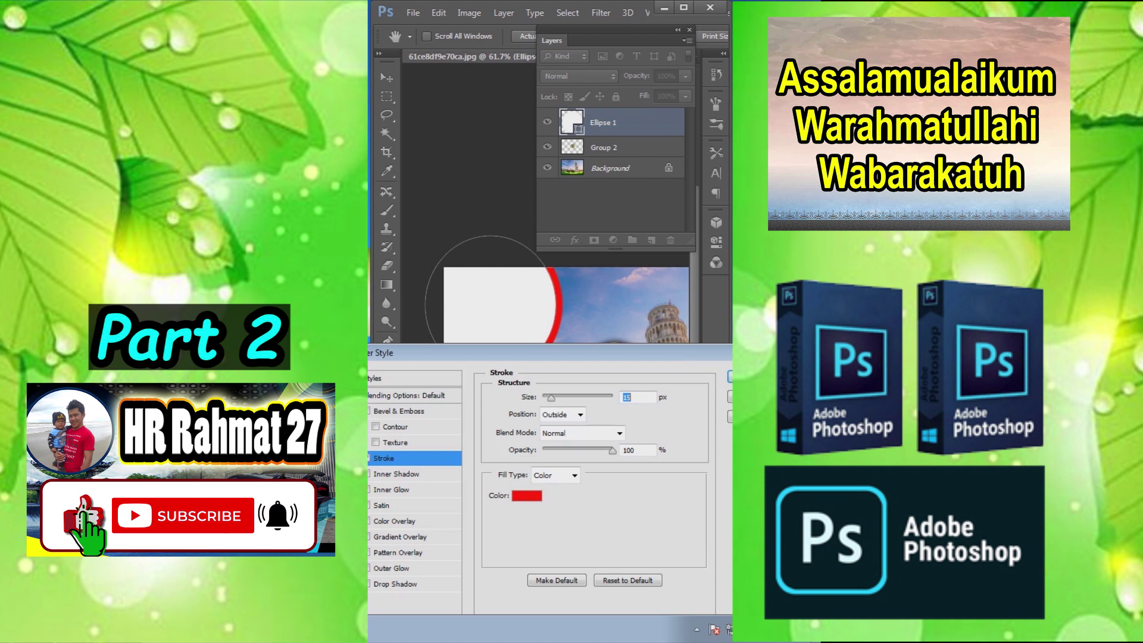
# - Change the circle's stroke fill type to Gradient using the Chrome preset and apply the layer style
pyautogui.click(574, 474)
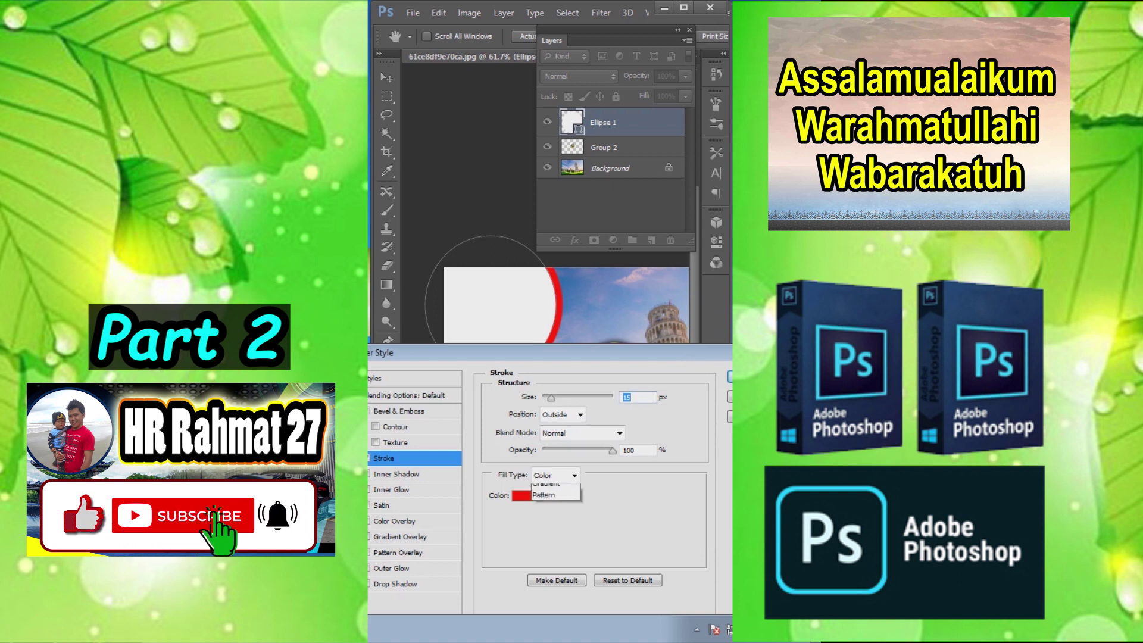
pyautogui.click(551, 501)
pyautogui.click(559, 496)
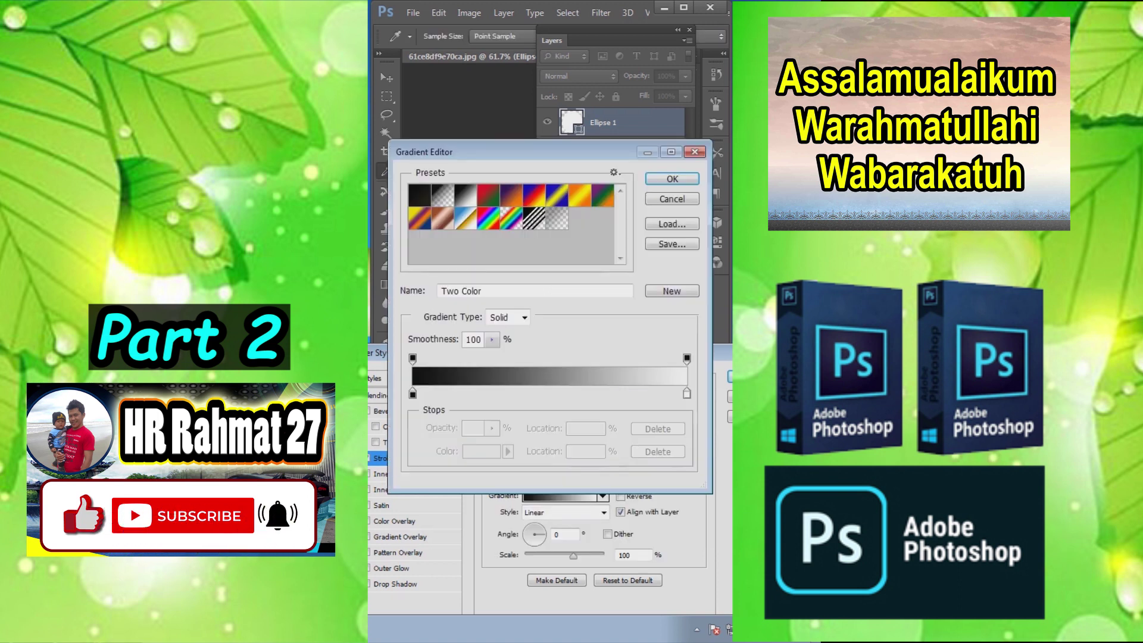
pyautogui.click(465, 219)
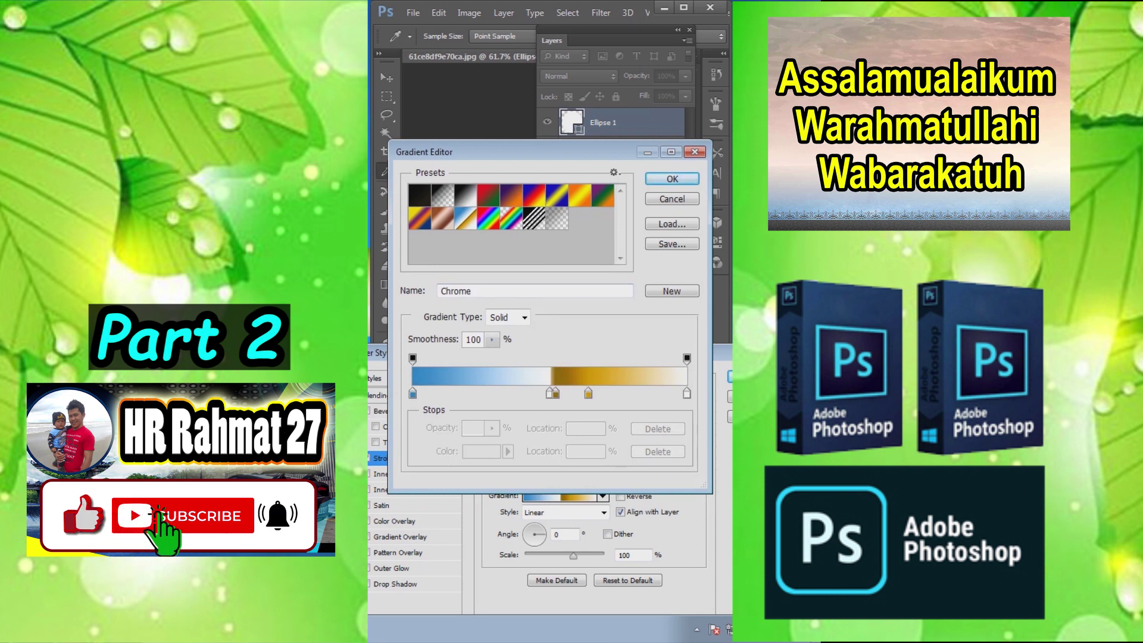
pyautogui.press('Return')
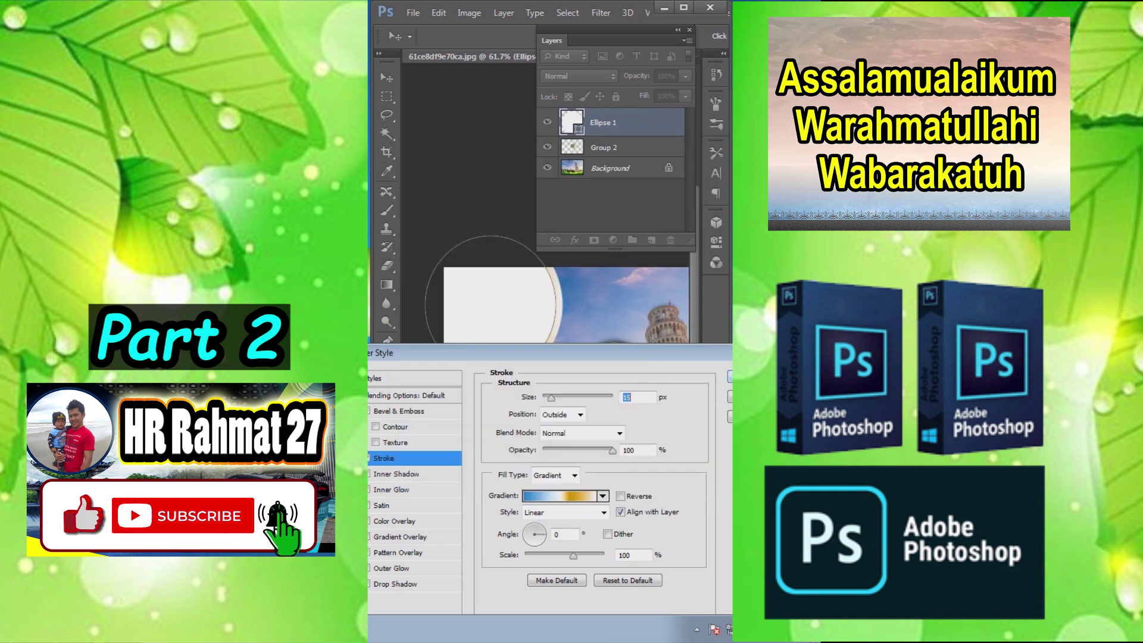
pyautogui.press('Return')
# - Place the round photo (Group 2) over the white circle, above the Ellipse 1 layer, and enlarge it to about 3.19 × 3.24 in
pyautogui.scroll(2, 549, 356)
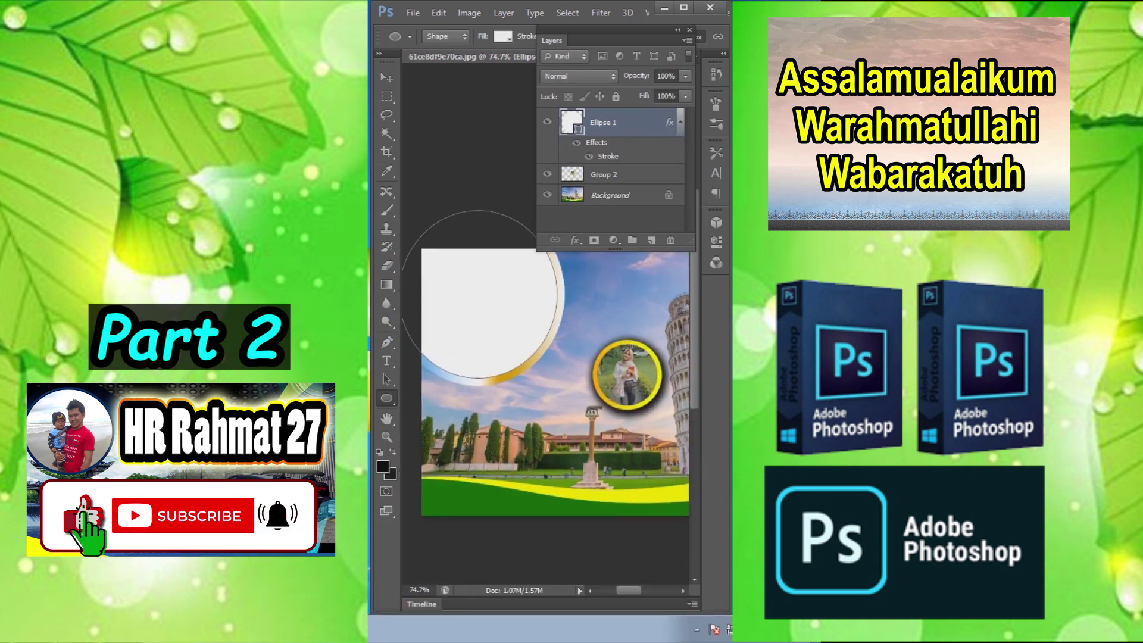
pyautogui.press('v')
pyautogui.moveTo(625, 372); pyautogui.dragTo(476, 294)
pyautogui.moveTo(605, 174)
pyautogui.mouseDown()
pyautogui.moveTo(604, 119)
pyautogui.moveTo(603, 184)
pyautogui.mouseUp()
pyautogui.moveTo(478, 295); pyautogui.dragTo(508, 313)
pyautogui.press('Escape')
pyautogui.scroll(-3, 508, 313)
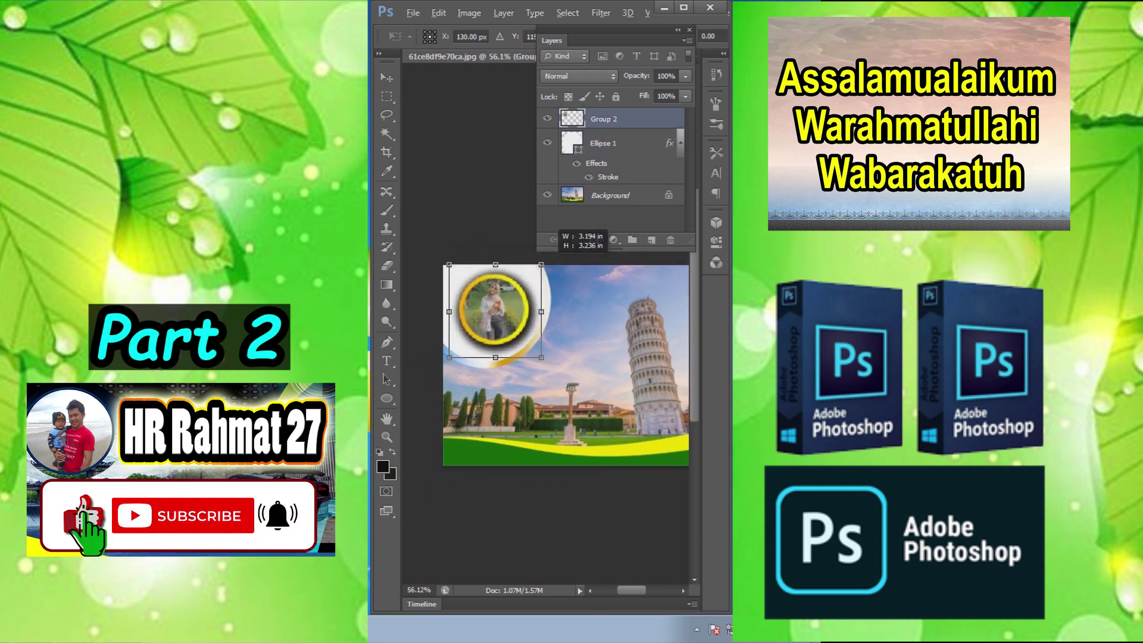
pyautogui.scroll(3, 455, 301)
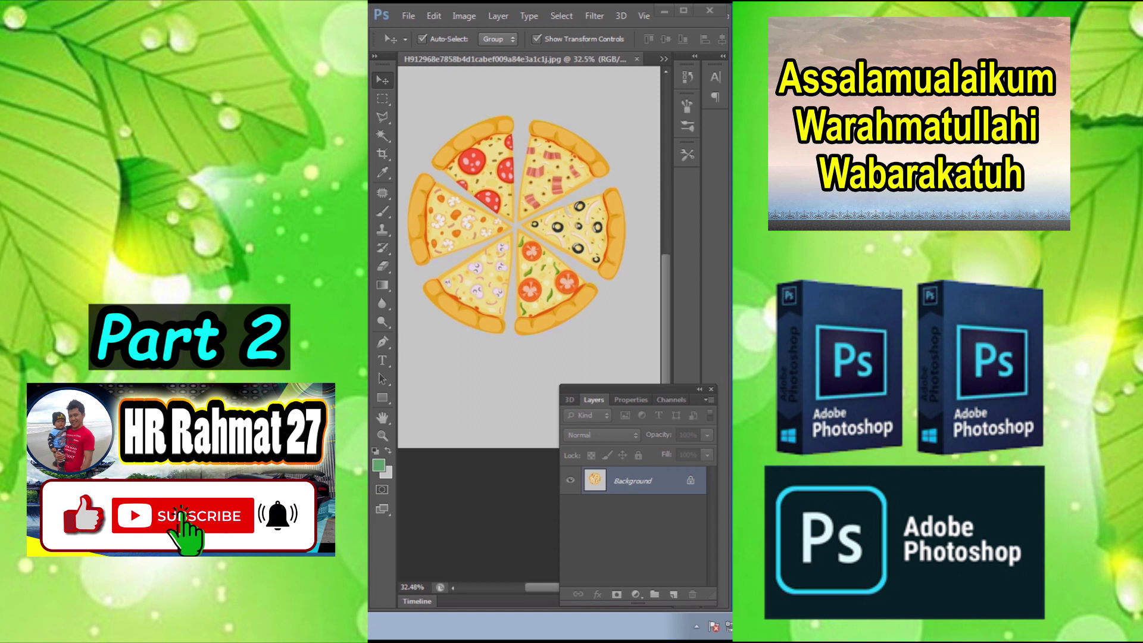
# - Outline the lower three pizza slices with the Patch tool in Source mode, replace them with blank background and deselect
pyautogui.scroll(-5, 518, 255)
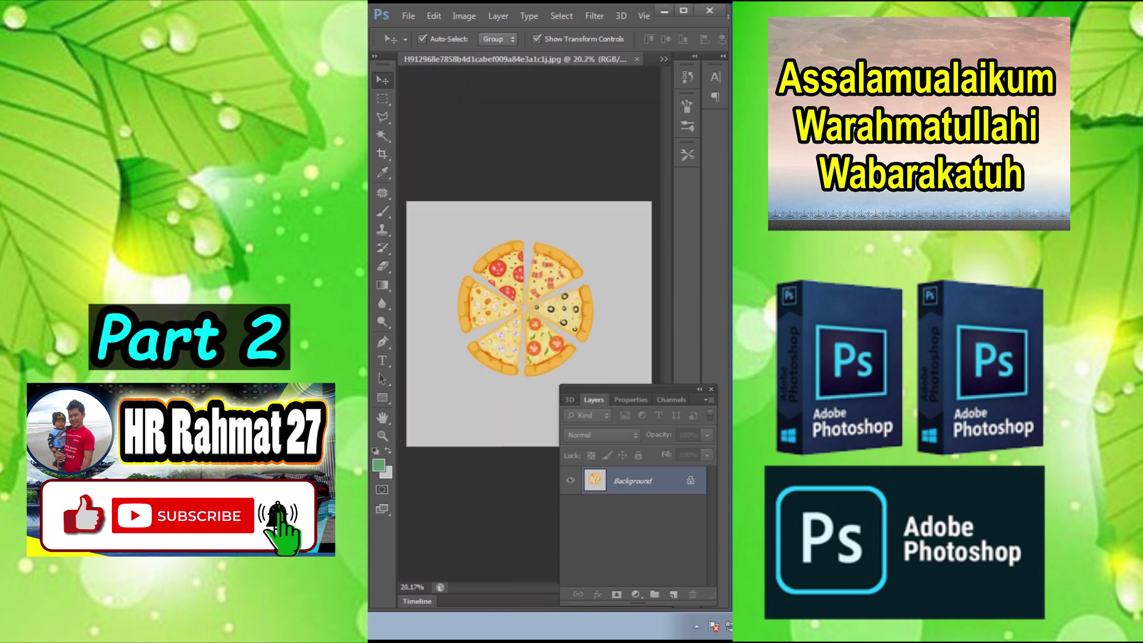
pyautogui.scroll(4, 519, 256)
pyautogui.scroll(3, 518, 256)
pyautogui.scroll(-4, 519, 256)
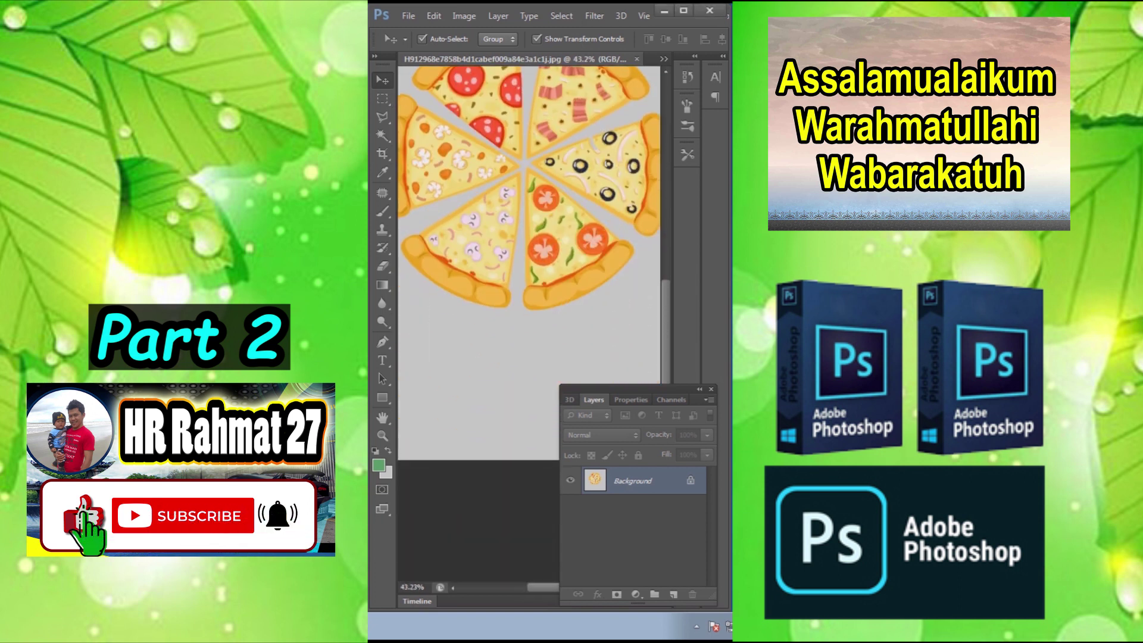
pyautogui.moveTo(526, 190); pyautogui.dragTo(519, 215)
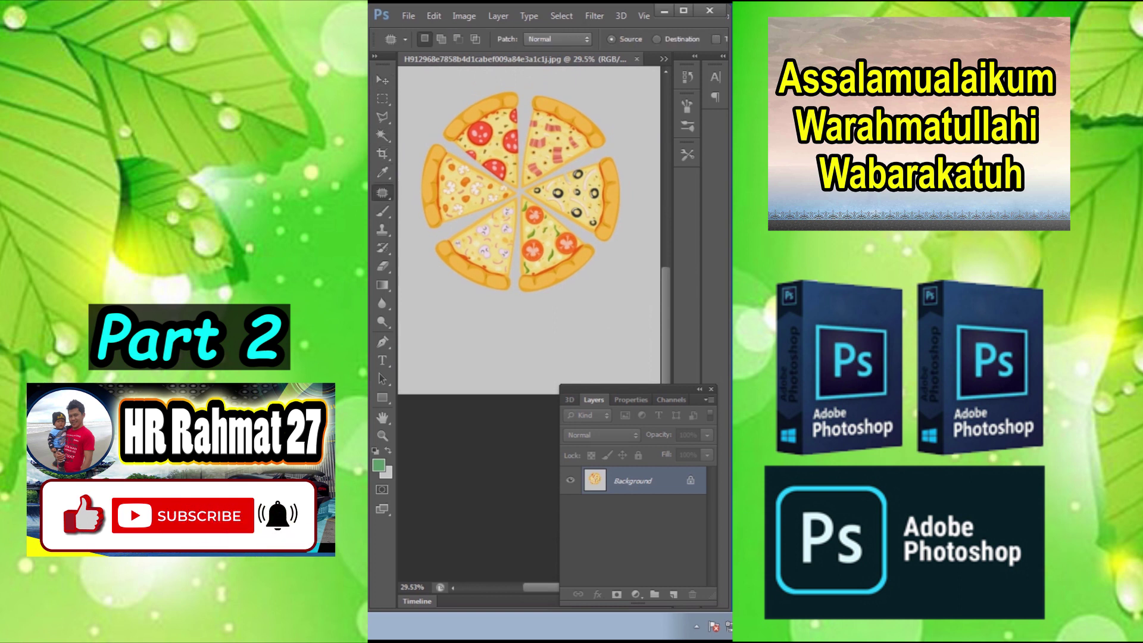
pyautogui.rightClick(383, 193)
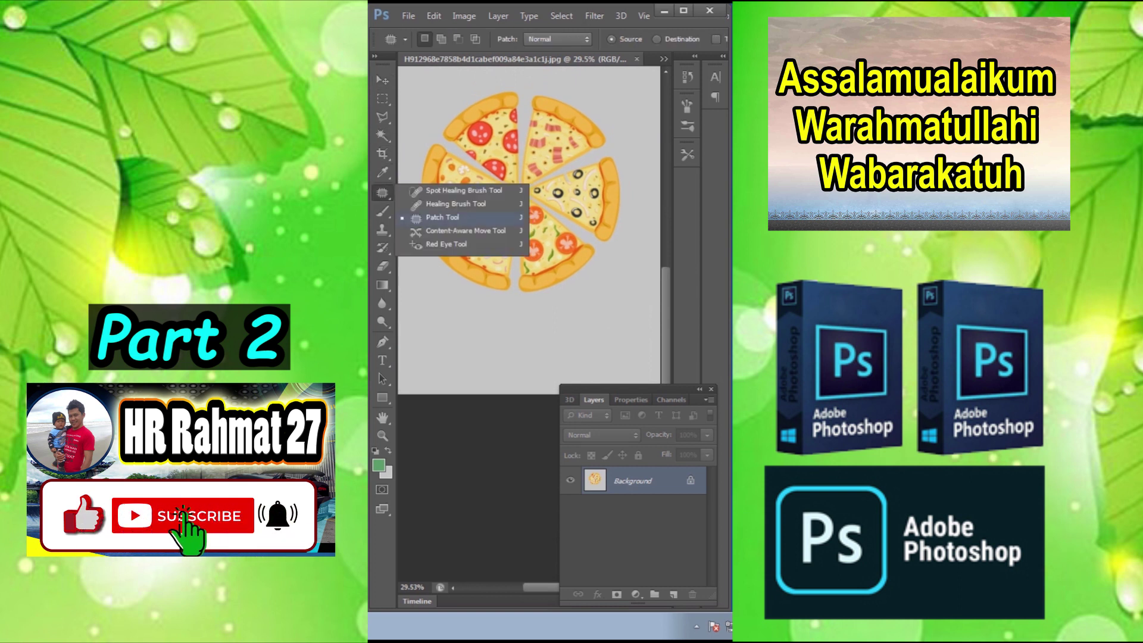
pyautogui.click(382, 192)
pyautogui.moveTo(421, 257); pyautogui.dragTo(456, 230)
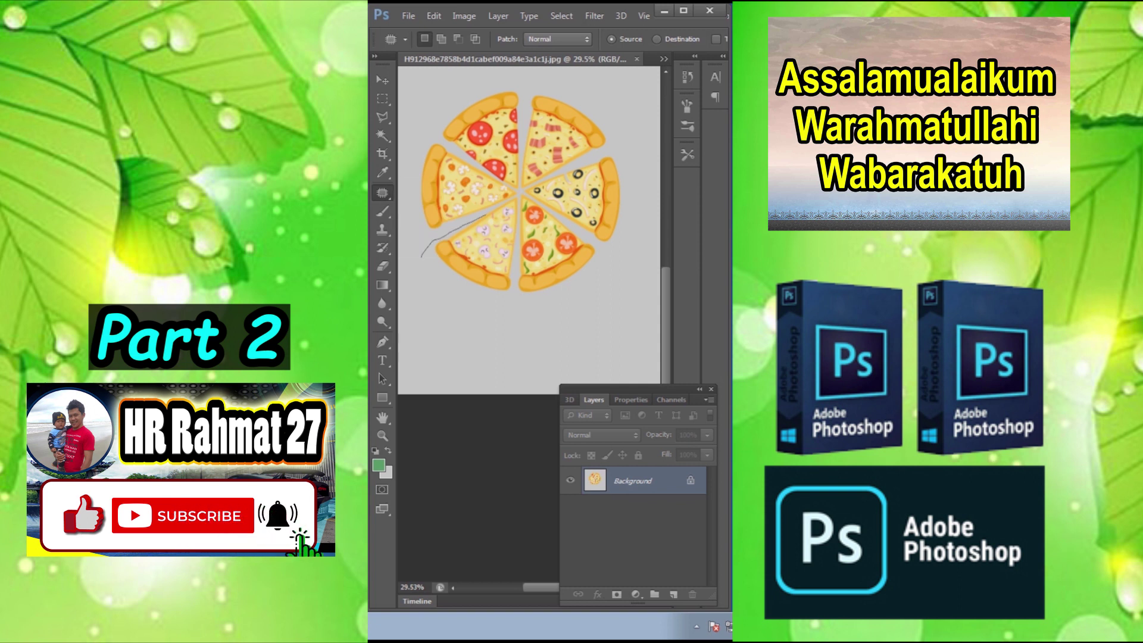
pyautogui.moveTo(508, 201)
pyautogui.mouseDown()
pyautogui.moveTo(609, 147)
pyautogui.moveTo(615, 238)
pyautogui.moveTo(562, 287)
pyautogui.moveTo(512, 293)
pyautogui.mouseUp()
pyautogui.moveTo(418, 247); pyautogui.dragTo(415, 247)
pyautogui.moveTo(524, 247); pyautogui.dragTo(562, 326)
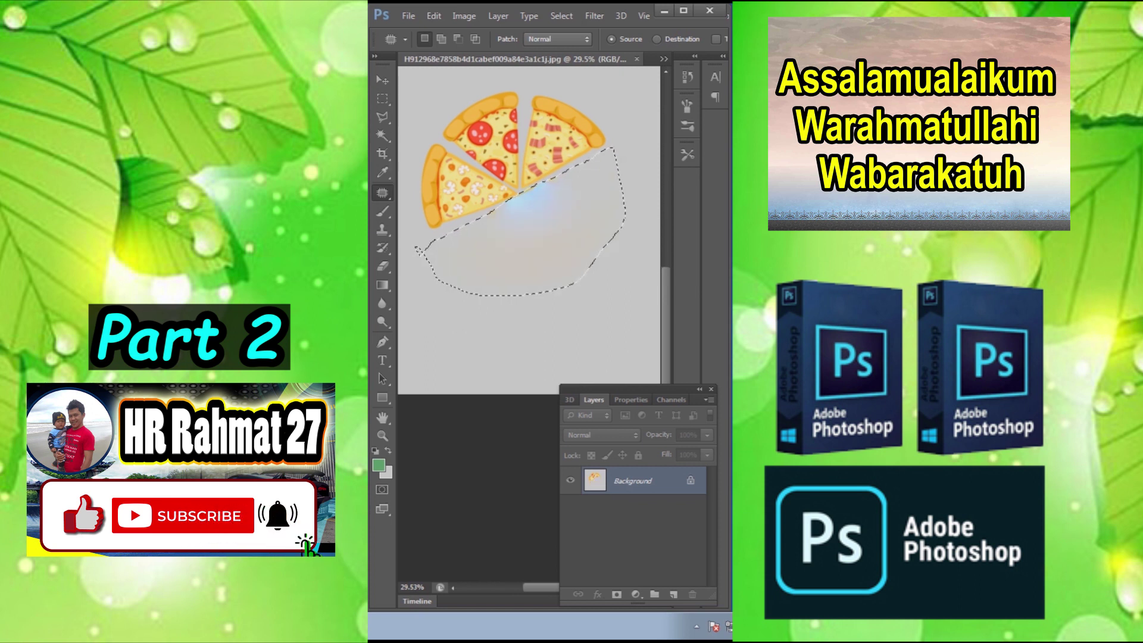
pyautogui.press('shift')
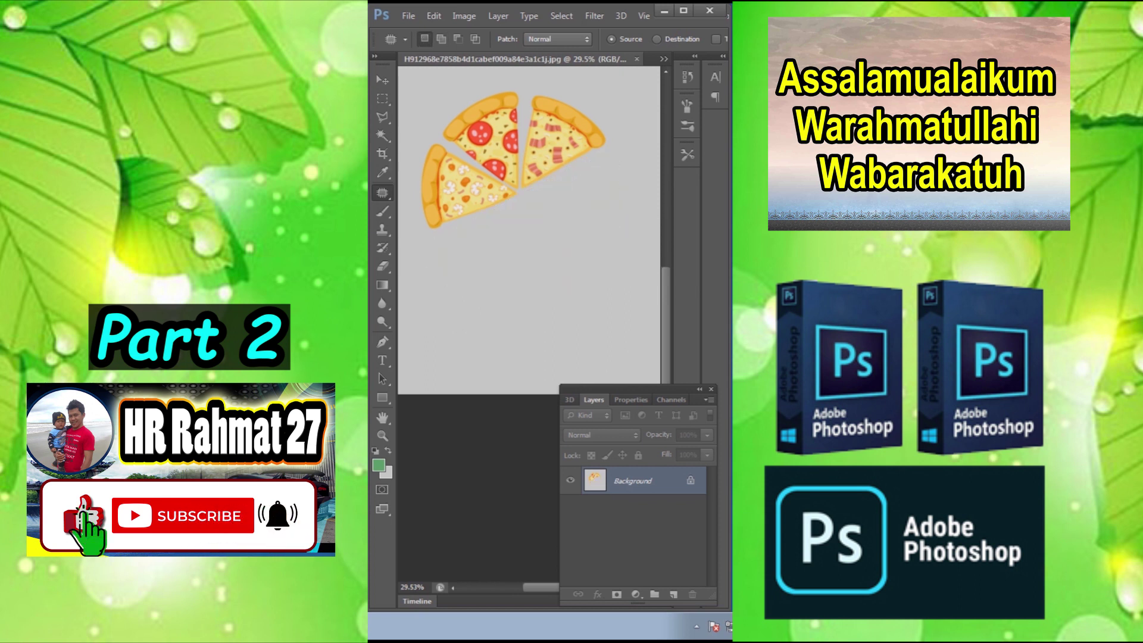
pyautogui.scroll(-4, 509, 280)
pyautogui.scroll(6, 509, 279)
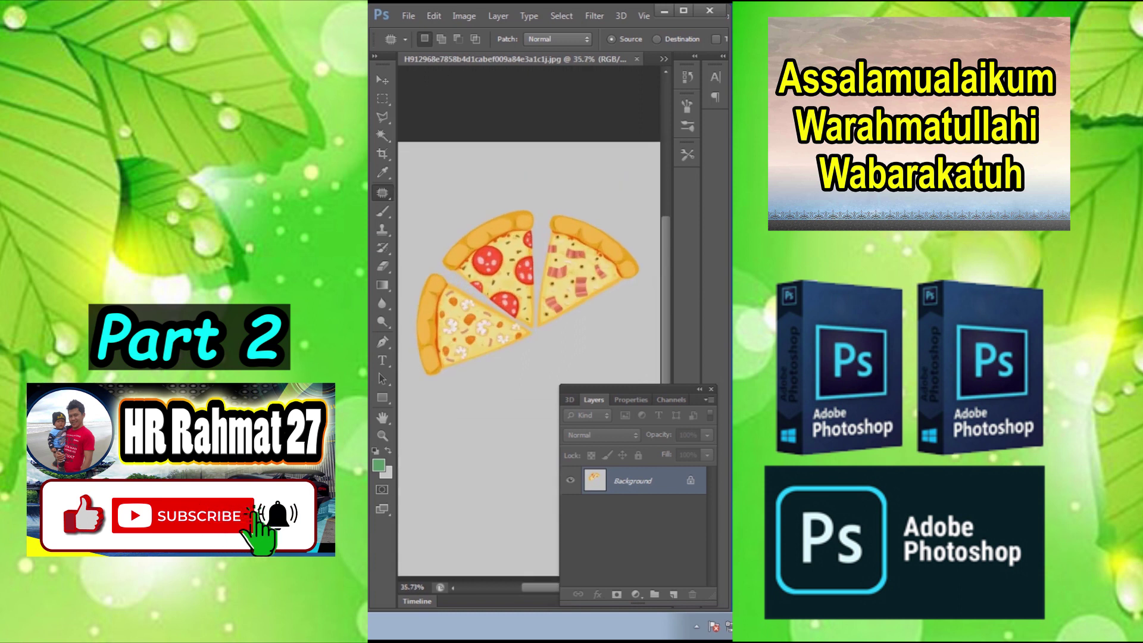
pyautogui.scroll(5, 529, 303)
pyautogui.moveTo(529, 304); pyautogui.dragTo(509, 208)
pyautogui.scroll(-8, 508, 208)
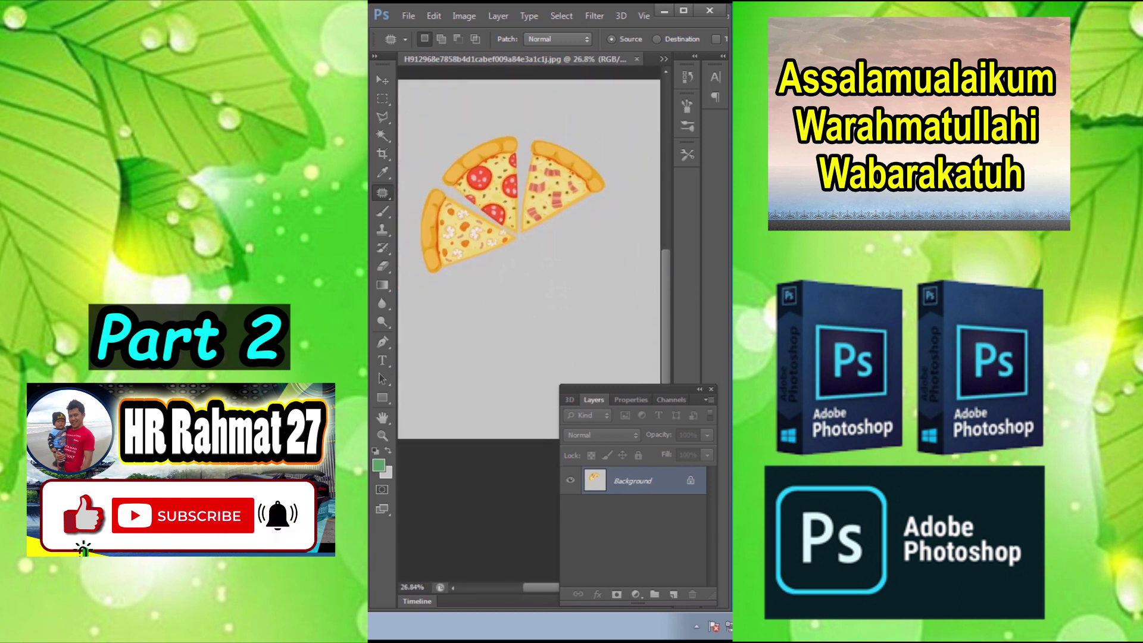
pyautogui.hotkey('ctrl', '0')
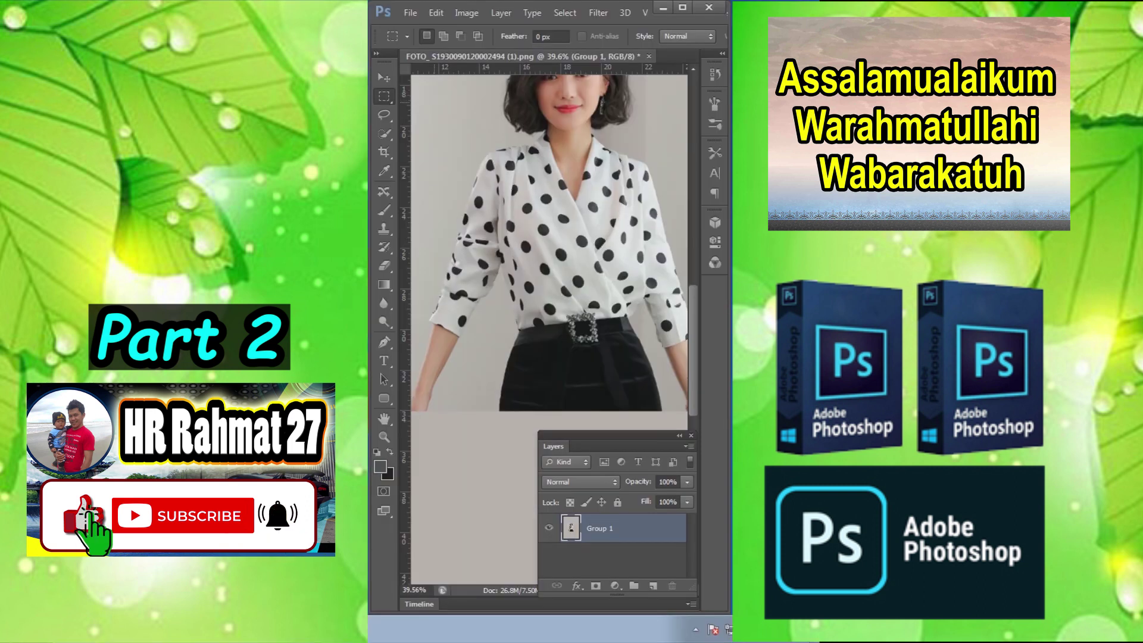
# - Draw a freehand Lasso selection around the left half of the polka-dot blouse, including its sleeve
pyautogui.press('l')
pyautogui.moveTo(441, 192); pyautogui.dragTo(421, 281)
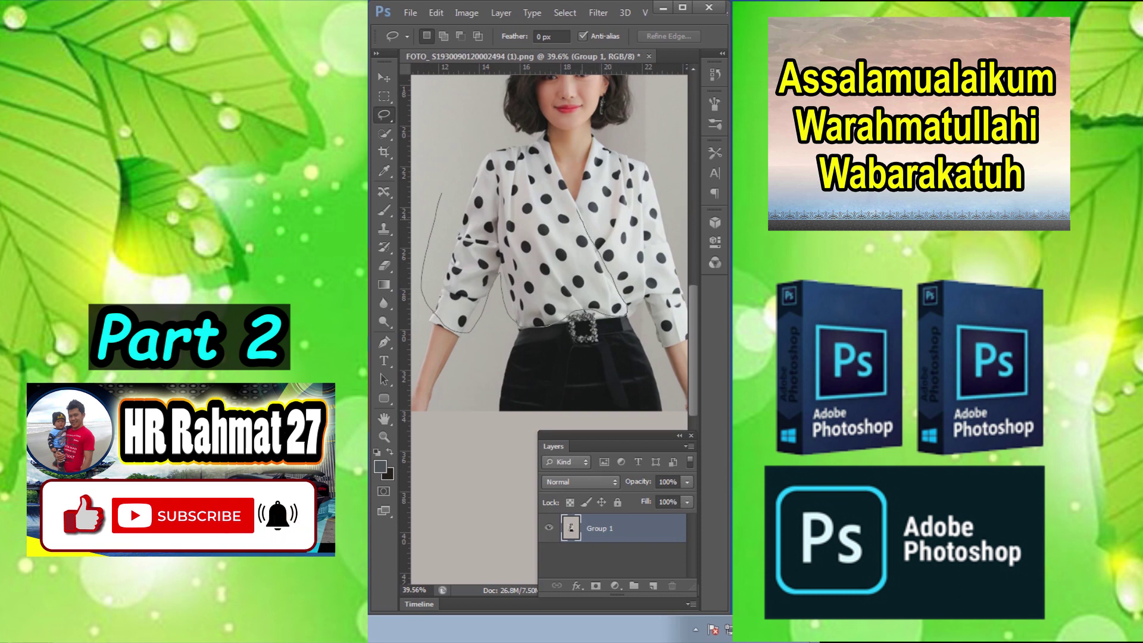
pyautogui.moveTo(474, 164); pyautogui.dragTo(450, 233)
# - Narrow the blouse selection to its black dots using Color Range with the Shadows option
pyautogui.click(565, 13)
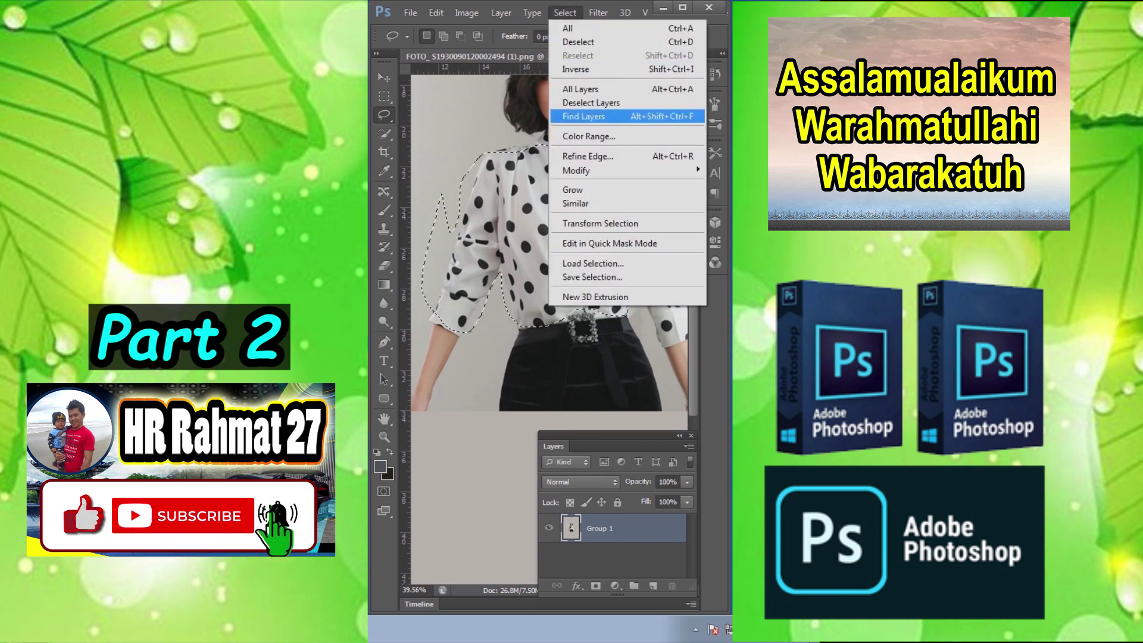
pyautogui.click(589, 136)
pyautogui.click(654, 361)
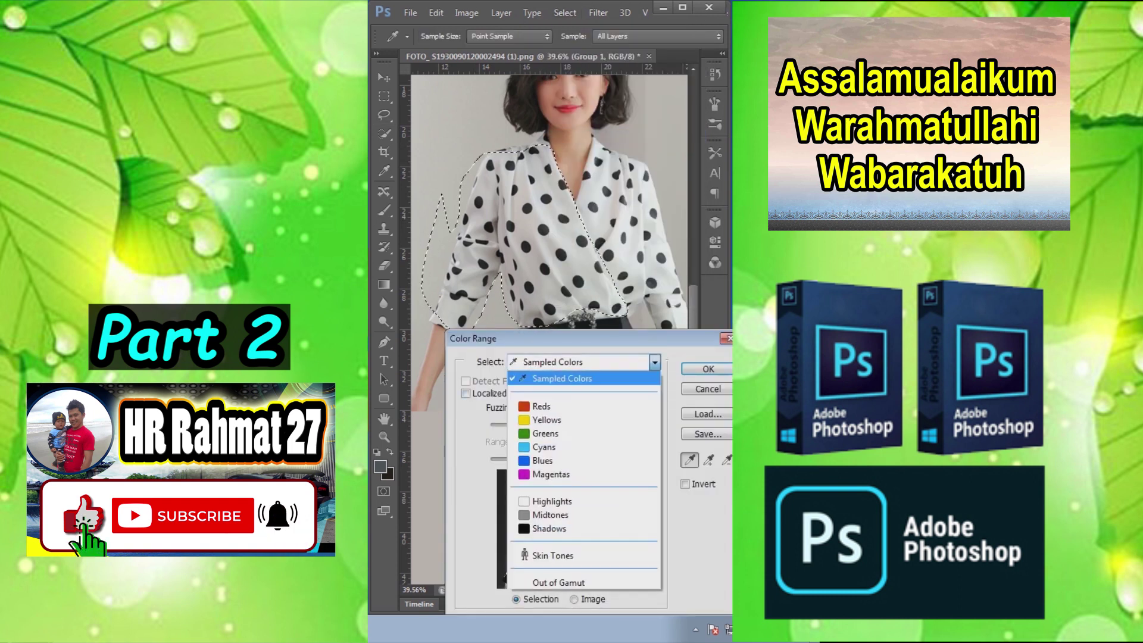
pyautogui.click(580, 528)
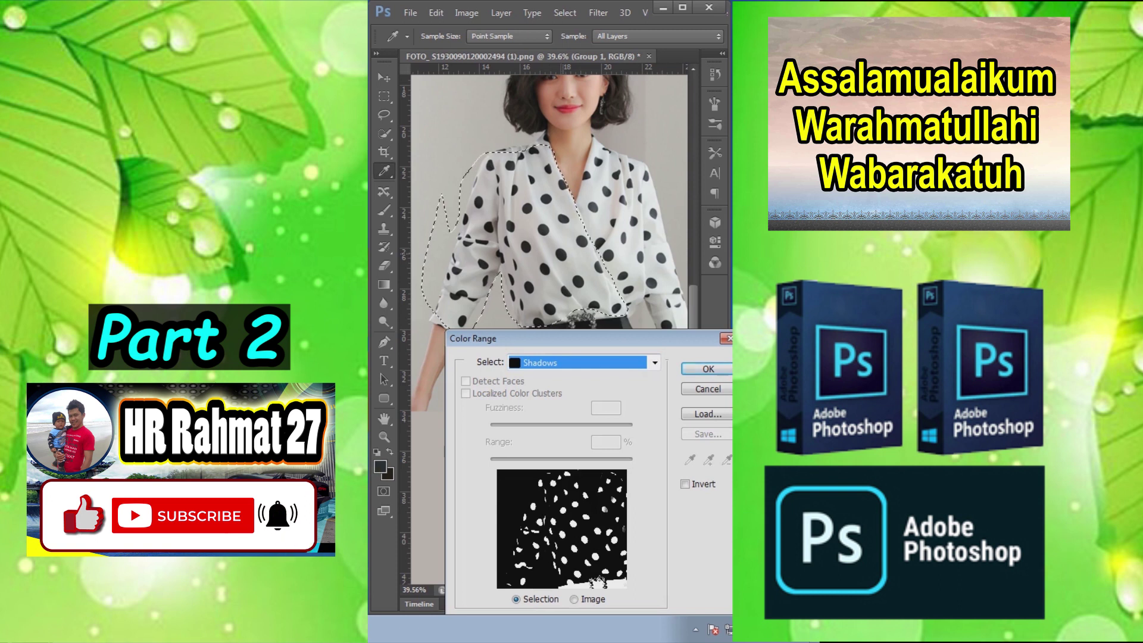
pyautogui.press('Return')
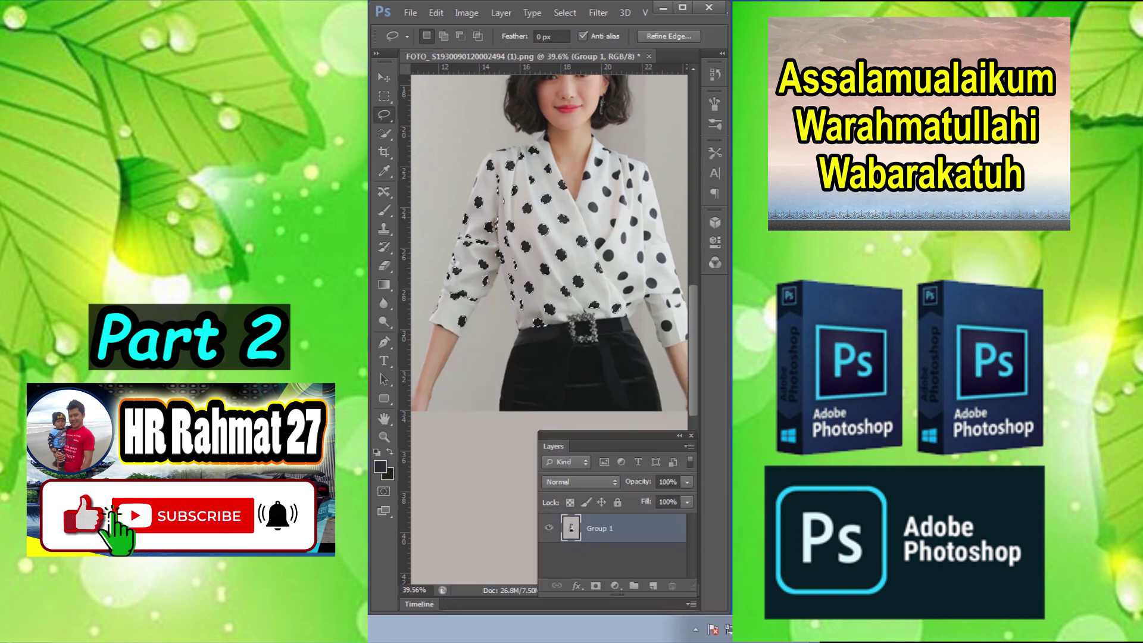
# - Expand the selection slightly around the blouse's black dots
pyautogui.click(564, 13)
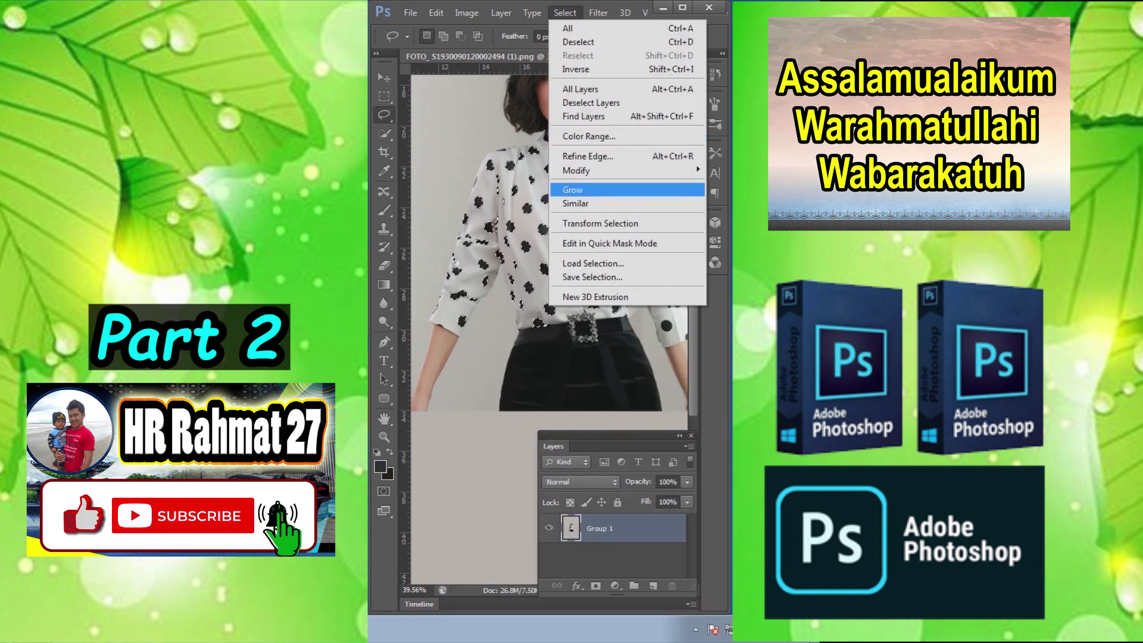
pyautogui.moveTo(619, 170)
pyautogui.click(723, 197)
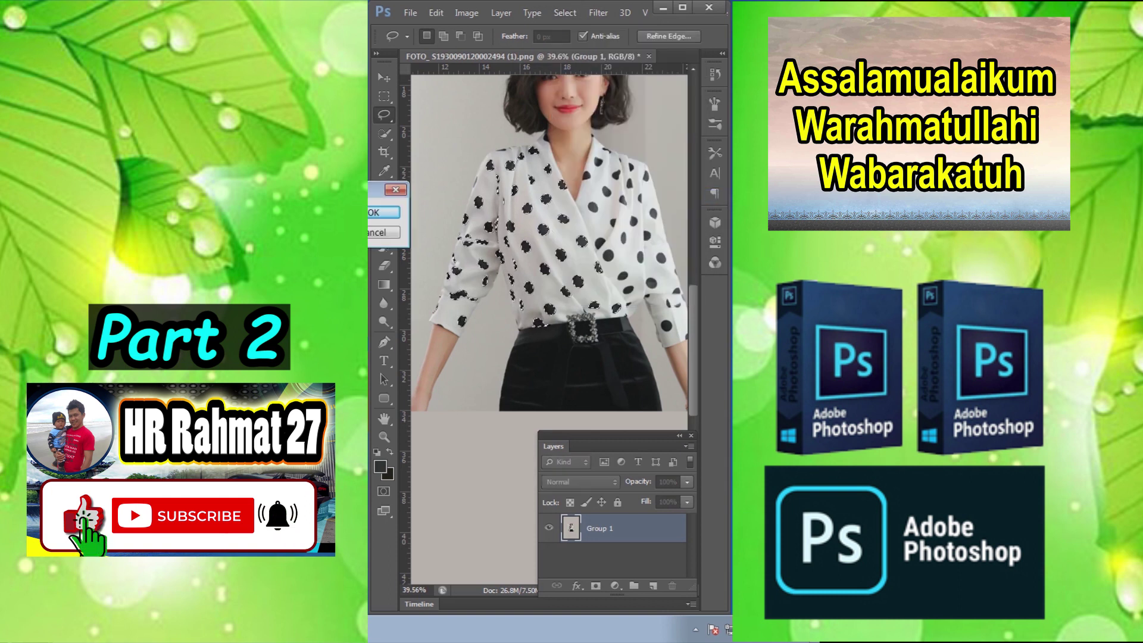
pyautogui.moveTo(305, 191); pyautogui.dragTo(527, 254)
pyautogui.press('Return')
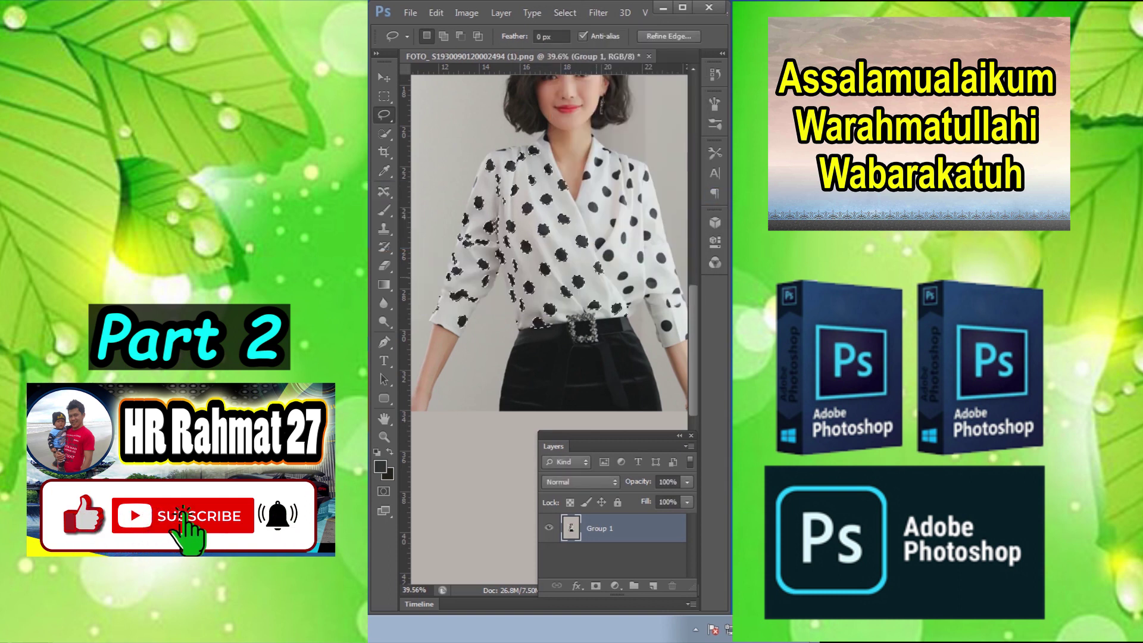
# - Fill the selected dots using Content-Aware, Normal mode and 100% opacity, and deselect
pyautogui.hotkey('alt', 'e')
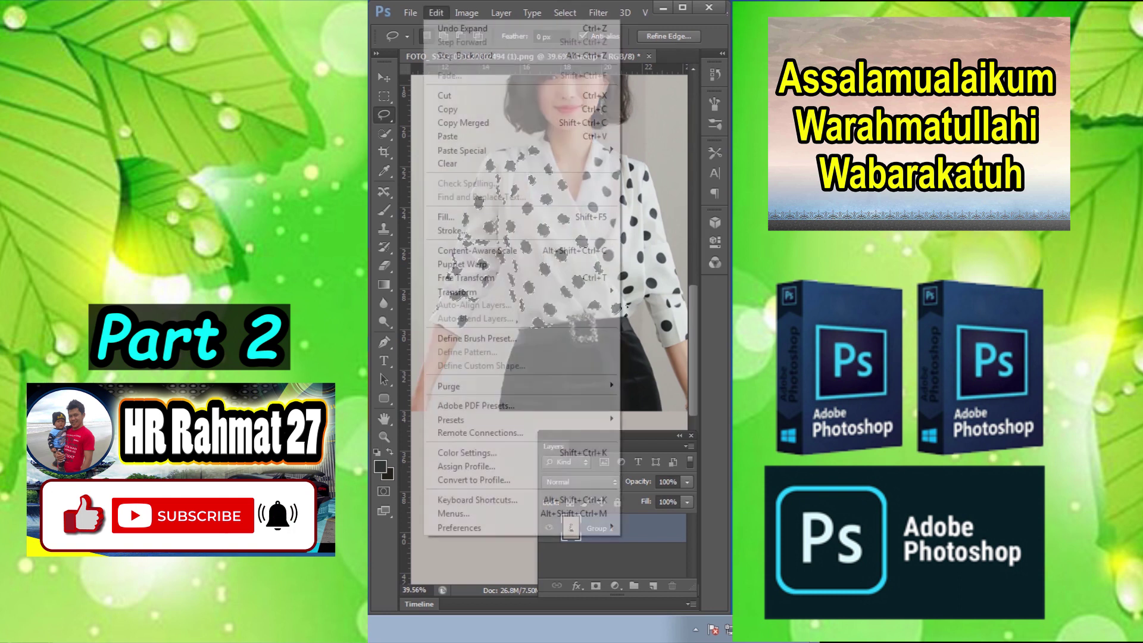
pyautogui.press('l')
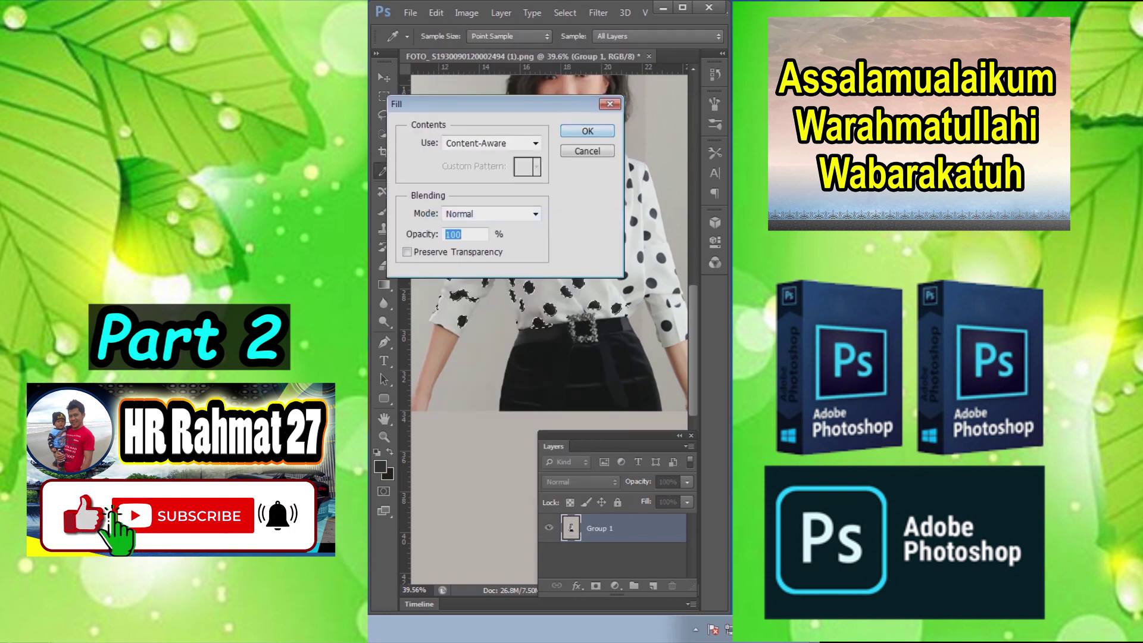
pyautogui.press('Return')
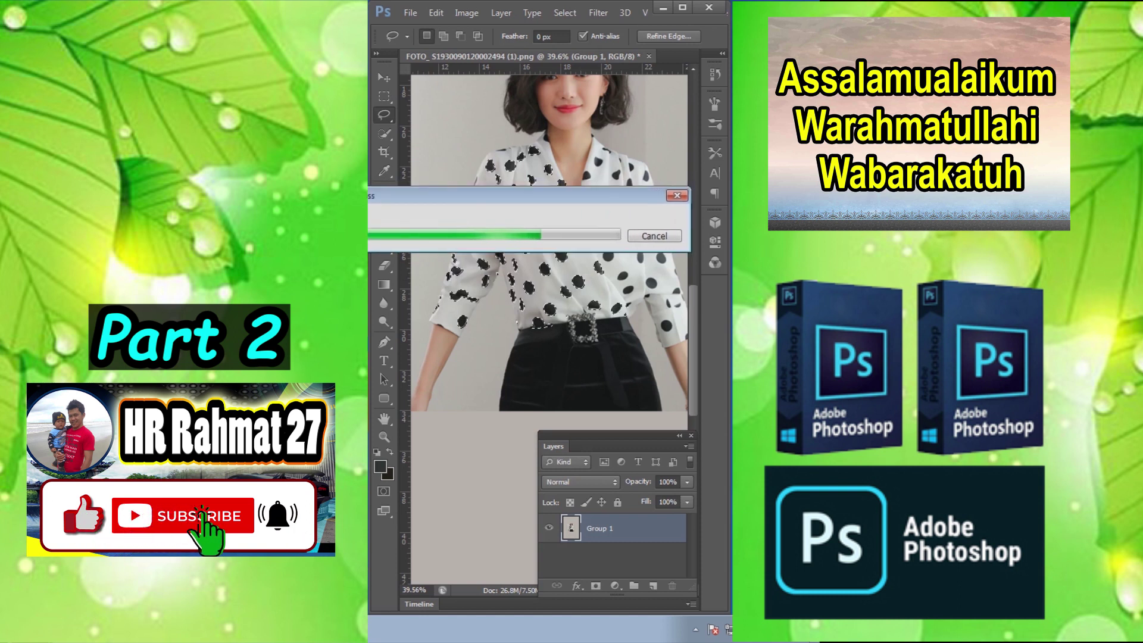
pyautogui.hotkey('ctrl', 'd')
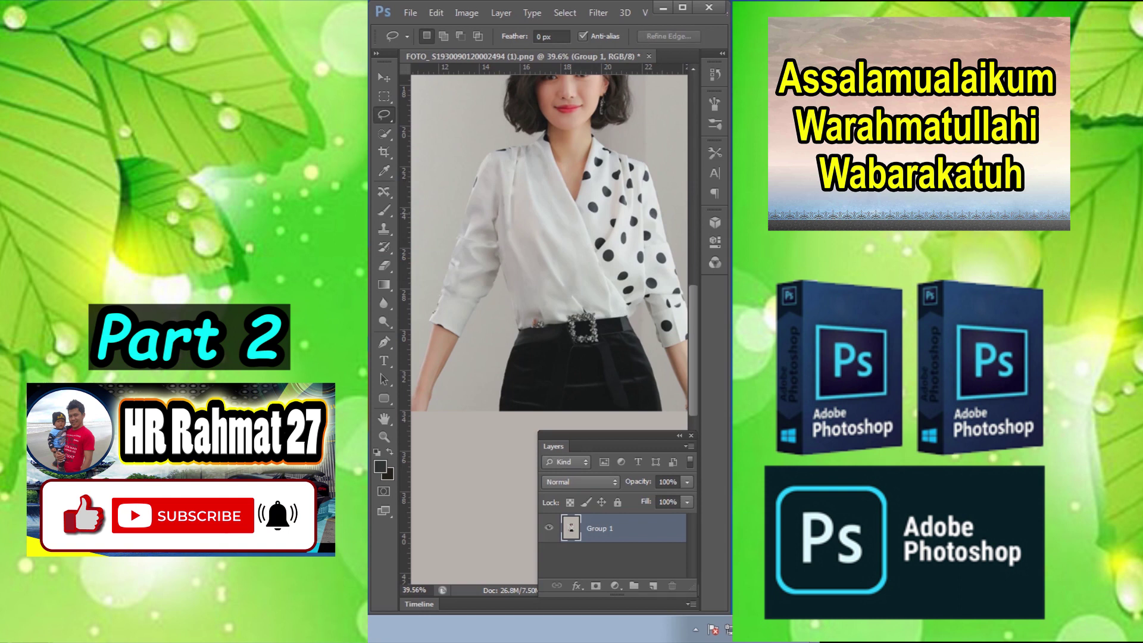
pyautogui.scroll(-5, 580, 209)
pyautogui.scroll(5, 580, 210)
pyautogui.scroll(-2, 589, 211)
pyautogui.scroll(-1, 592, 211)
pyautogui.scroll(1, 592, 211)
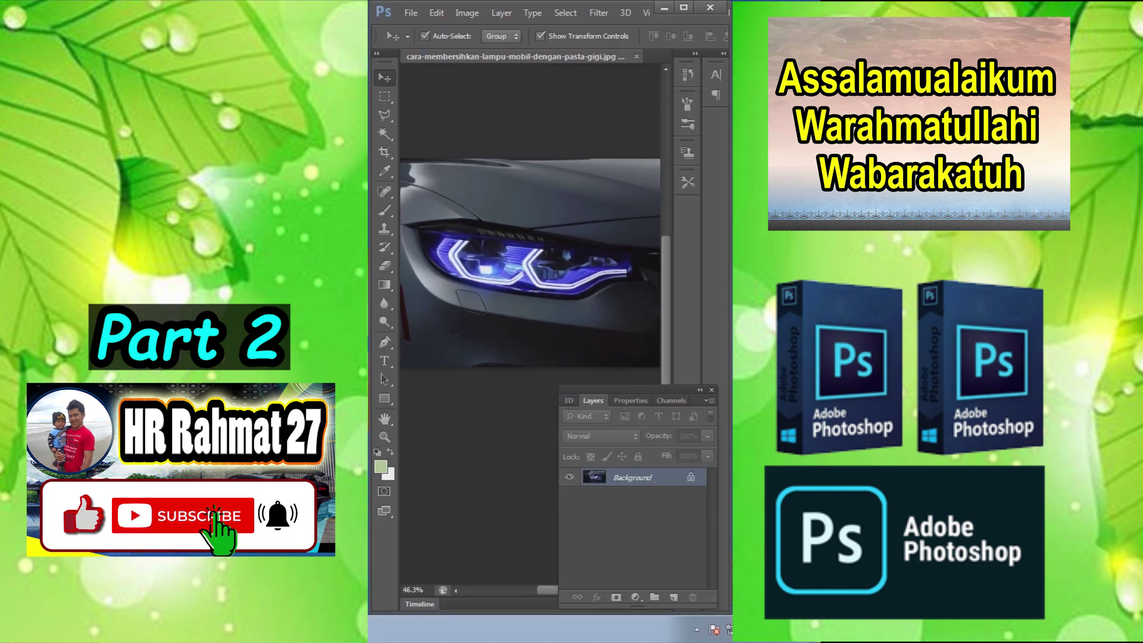
# - Draw a Rectangular Marquee selection around the car's blue headlight
pyautogui.click(385, 95)
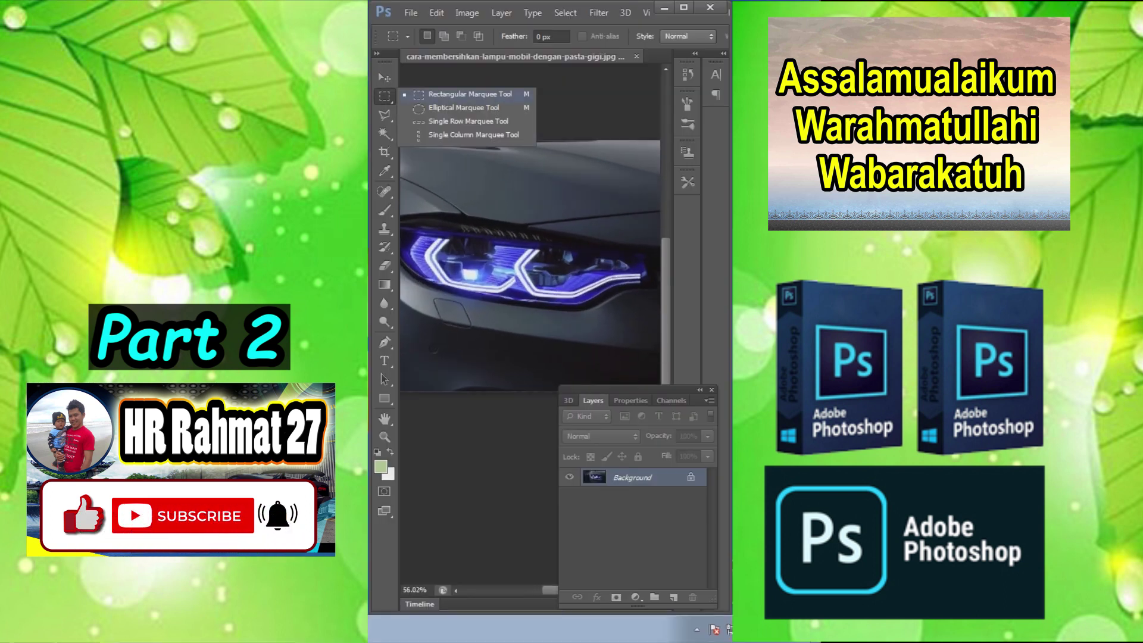
pyautogui.click(470, 94)
pyautogui.scroll(-2, 467, 210)
pyautogui.moveTo(405, 218); pyautogui.dragTo(626, 296)
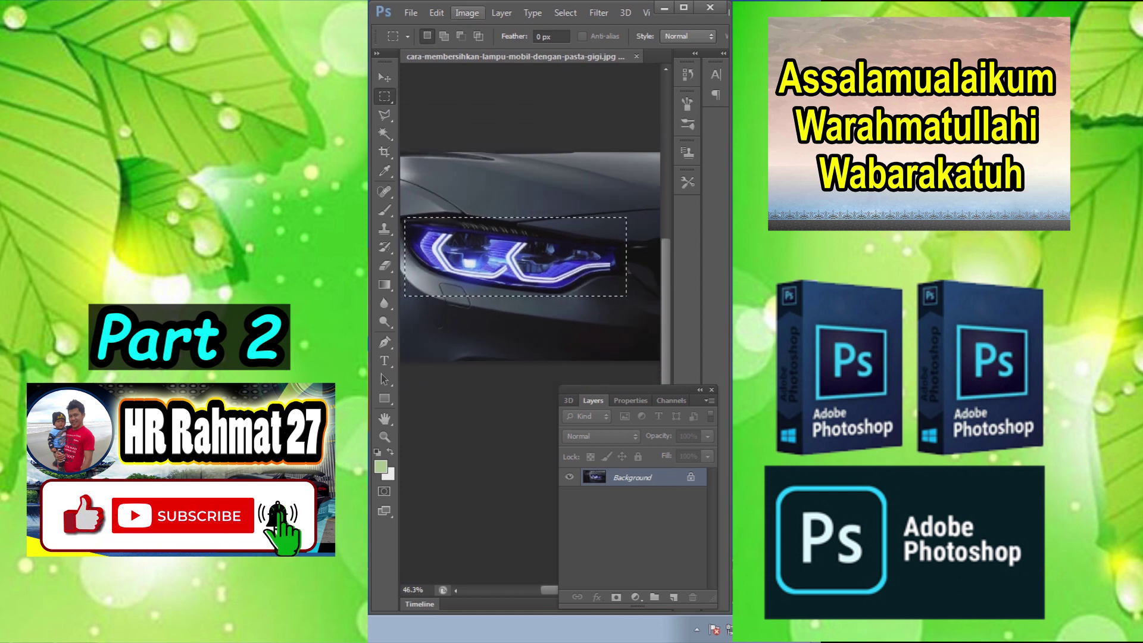
# - Start Replace Color on the selection and sample the headlight's blue-violet tones, extending the sample with the Add to Sample eyedropper
pyautogui.click(468, 13)
pyautogui.moveTo(505, 48)
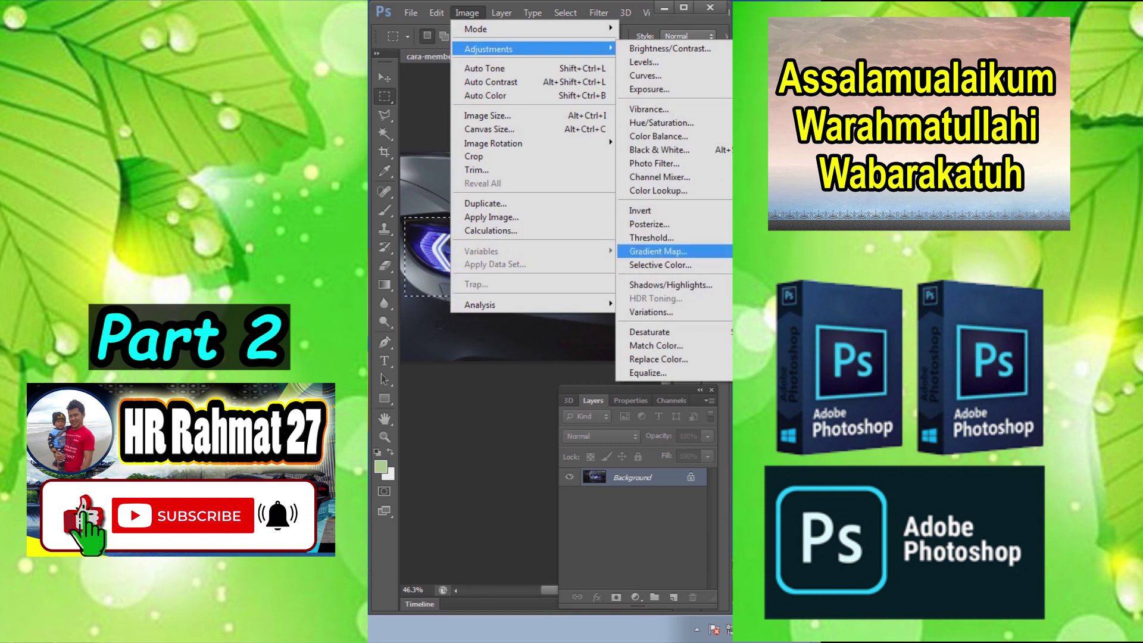
pyautogui.click(658, 359)
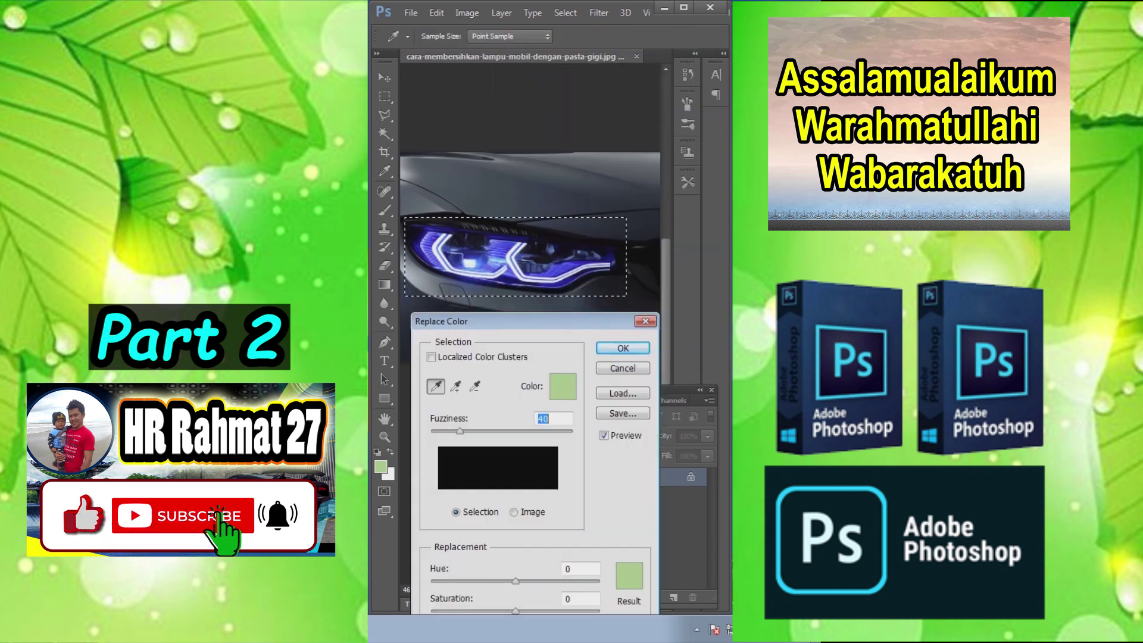
pyautogui.moveTo(511, 259)
pyautogui.mouseDown()
pyautogui.moveTo(535, 277)
pyautogui.moveTo(568, 275)
pyautogui.moveTo(538, 242)
pyautogui.moveTo(500, 243)
pyautogui.mouseUp()
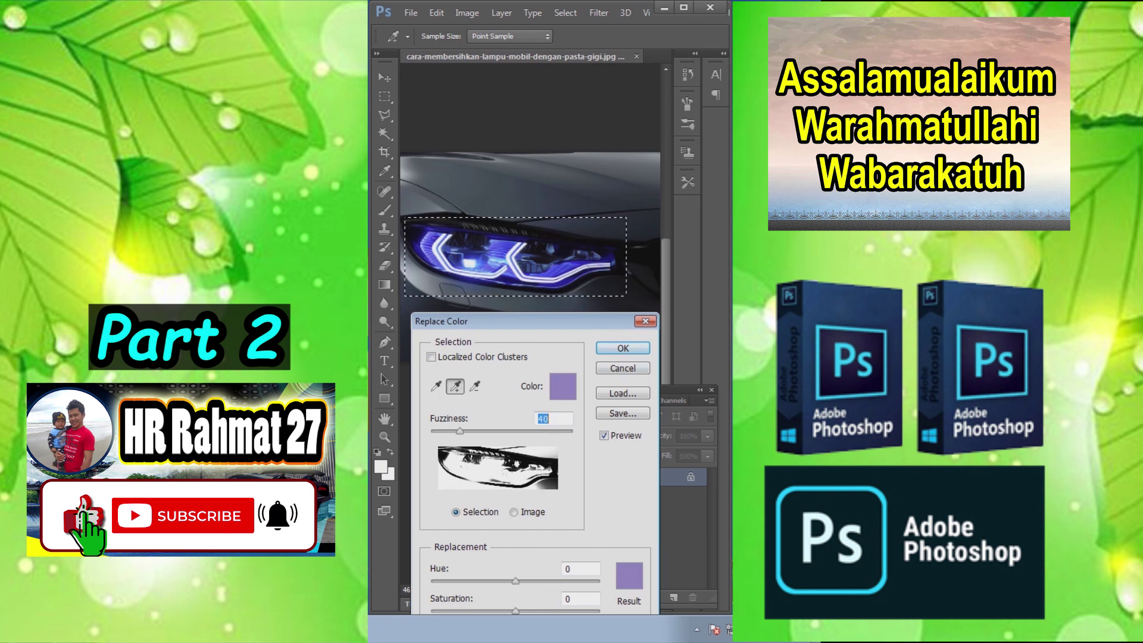
# - Try a red headlight by shifting the replacement hue to +107
pyautogui.moveTo(515, 581); pyautogui.dragTo(572, 581)
pyautogui.hotkey('shift', 'Up')
pyautogui.hotkey('shift', 'Up')
pyautogui.hotkey('shift', 'Up')
pyautogui.hotkey('shift', 'Up')
pyautogui.hotkey('shift', 'Up')
pyautogui.hotkey('shift', 'Up')
pyautogui.hotkey('shift', 'Up')
pyautogui.hotkey('shift', 'Up')
pyautogui.hotkey('shift', 'Up')
pyautogui.hotkey('shift', 'Up')
pyautogui.hotkey('shift', 'Up')
pyautogui.hotkey('shift', 'Up')
pyautogui.hotkey('shift', 'Down')
pyautogui.press('Down')
pyautogui.press('Down')
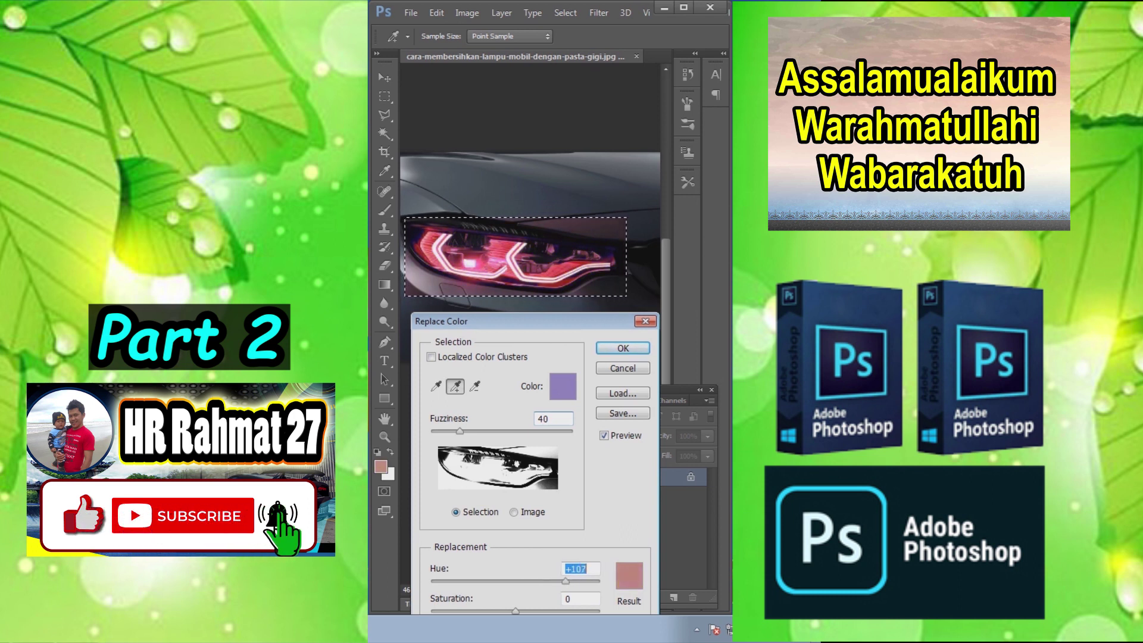
# - Try a yellow headlight by lowering the replacement hue to -180
pyautogui.hotkey('shift', 'Down')
pyautogui.hotkey('shift', 'Down')
pyautogui.hotkey('shift', 'Down')
pyautogui.hotkey('shift', 'Down')
pyautogui.hotkey('shift', 'Down')
pyautogui.hotkey('shift', 'Down')
pyautogui.hotkey('shift', 'Down')
pyautogui.hotkey('shift', 'Down')
pyautogui.hotkey('shift', 'Down')
pyautogui.hotkey('shift', 'Down')
pyautogui.hotkey('shift', 'Down')
pyautogui.press('Down')
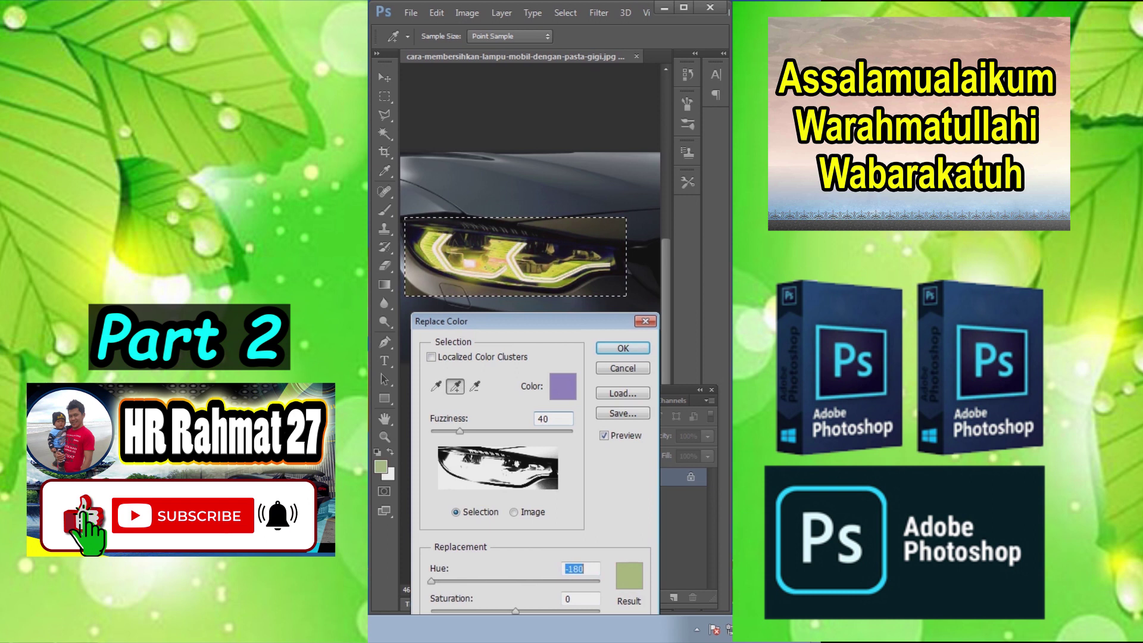
# - Raise the replacement hue through its range to +180, apply the recolor to the headlight, and return to the marquee tool
pyautogui.hotkey('shift', 'Up')
pyautogui.hotkey('shift', 'Up')
pyautogui.hotkey('shift', 'Up')
pyautogui.hotkey('shift', 'Up')
pyautogui.hotkey('shift', 'Up')
pyautogui.press('Up')
pyautogui.press('Up')
pyautogui.press('Up')
pyautogui.hotkey('shift', 'Up')
pyautogui.hotkey('shift', 'Up')
pyautogui.hotkey('shift', 'Up')
pyautogui.hotkey('shift', 'Up')
pyautogui.hotkey('shift', 'Up')
pyautogui.hotkey('shift', 'Up')
pyautogui.hotkey('shift', 'Up')
pyautogui.hotkey('shift', 'Up')
pyautogui.hotkey('shift', 'Up')
pyautogui.hotkey('shift', 'Up')
pyautogui.hotkey('shift', 'Up')
pyautogui.hotkey('shift', 'Up')
pyautogui.hotkey('shift', 'Up')
pyautogui.hotkey('shift', 'Up')
pyautogui.hotkey('shift', 'Up')
pyautogui.hotkey('shift', 'Up')
pyautogui.hotkey('shift', 'Up')
pyautogui.hotkey('shift', 'Up')
pyautogui.press('Up')
pyautogui.press('Up')
pyautogui.press('Up')
pyautogui.press('Up')
pyautogui.press('Up')
pyautogui.press('Up')
pyautogui.press('Up')
pyautogui.press('Up')
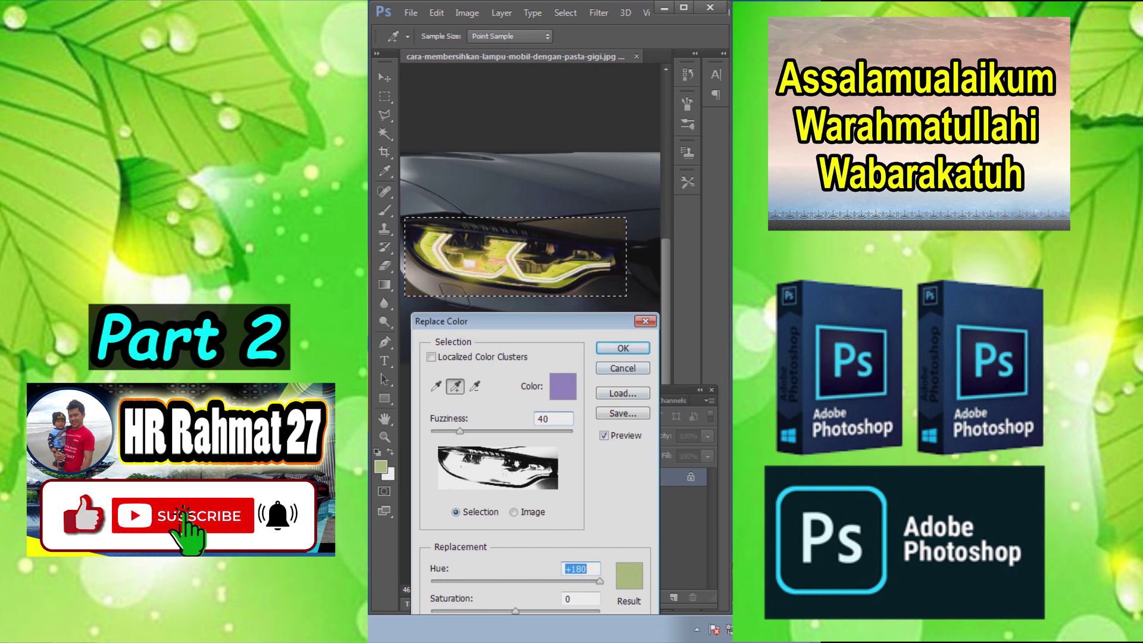
pyautogui.press('Return')
pyautogui.press('m')
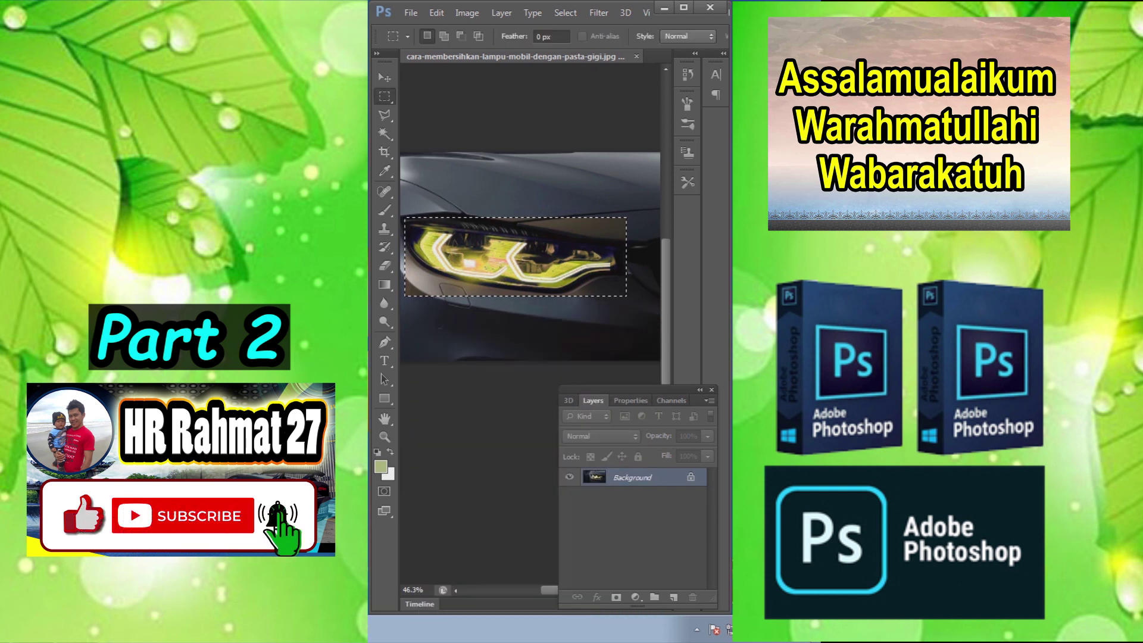
# - Toggle undo and redo of the headlight's color replacement to compare before and after
pyautogui.hotkey('ctrl', 'z')
pyautogui.hotkey('ctrl', 'z')
pyautogui.hotkey('ctrl', 'z')
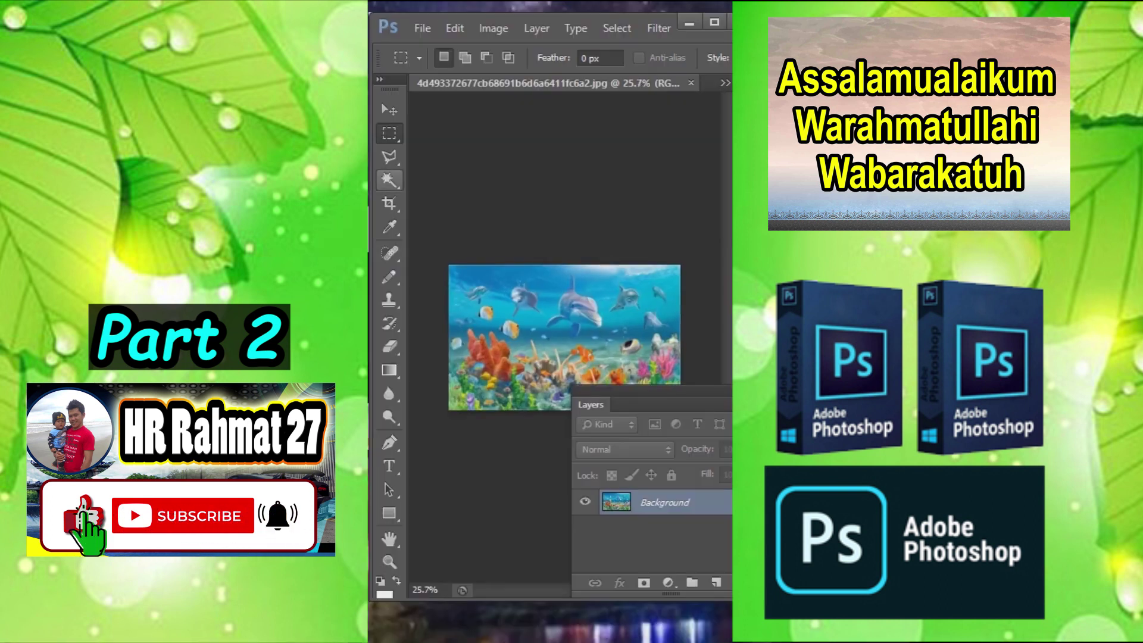
# - Select the entire underwater dolphin picture with the Rectangular Marquee, copy it, and switch to the truck photo
pyautogui.rightClick(389, 133)
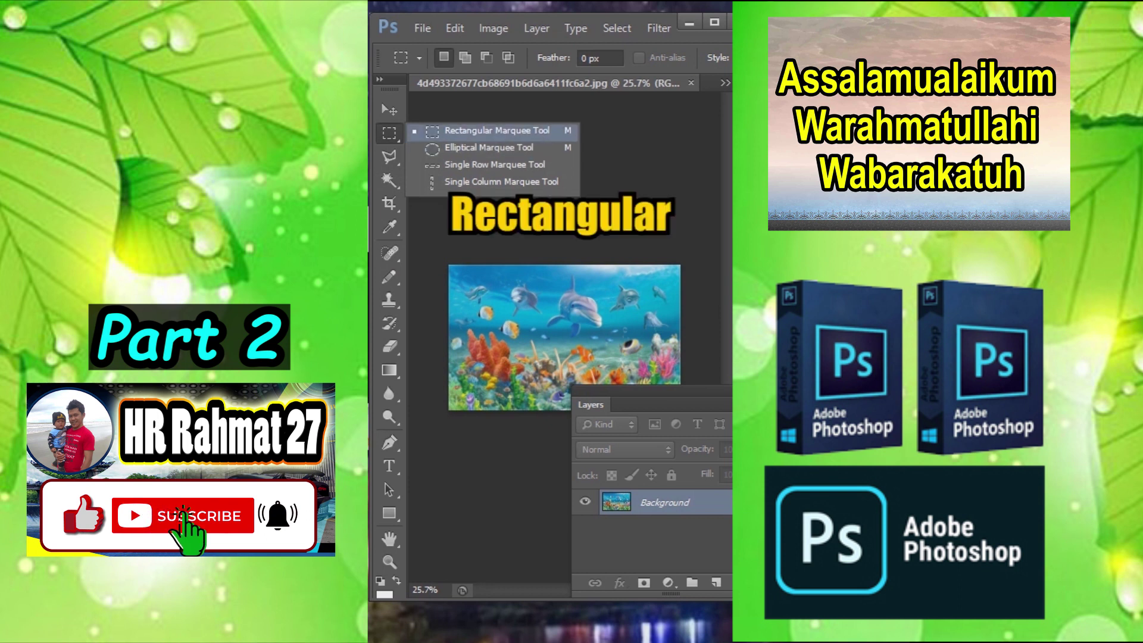
pyautogui.click(489, 131)
pyautogui.moveTo(680, 265); pyautogui.dragTo(449, 411)
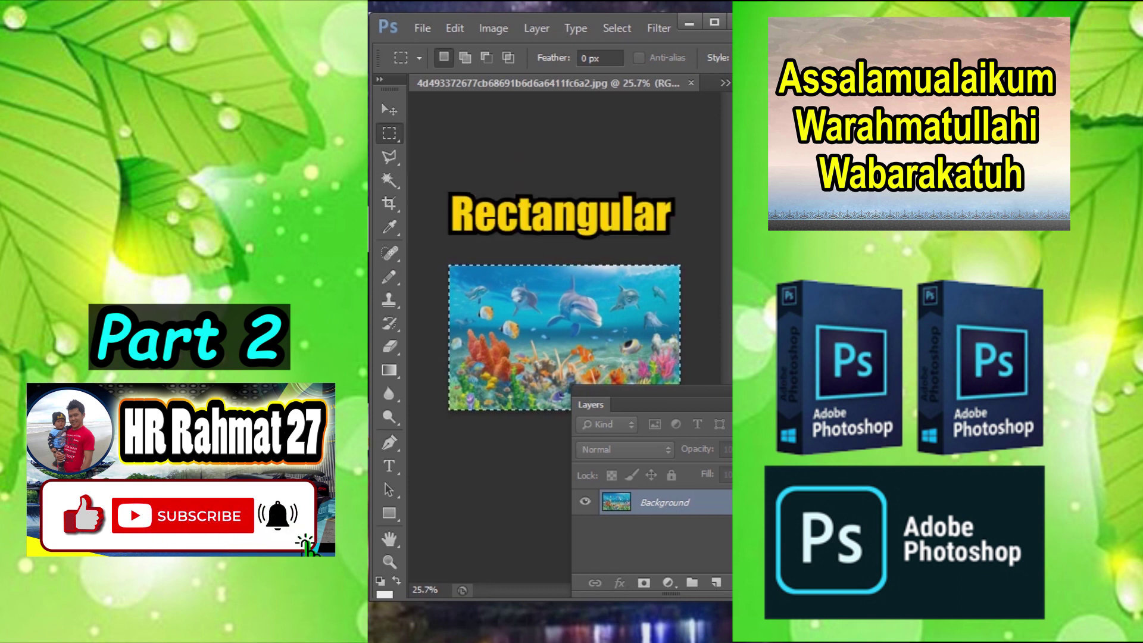
pyautogui.hotkey('ctrl', 'c')
pyautogui.click(725, 83)
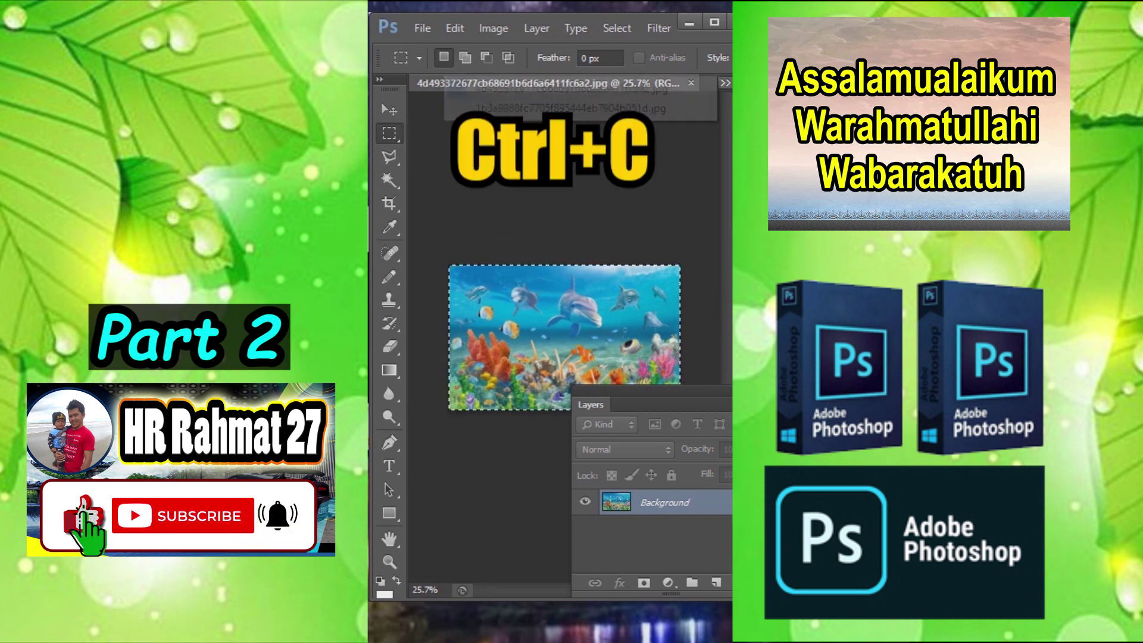
pyautogui.click(570, 109)
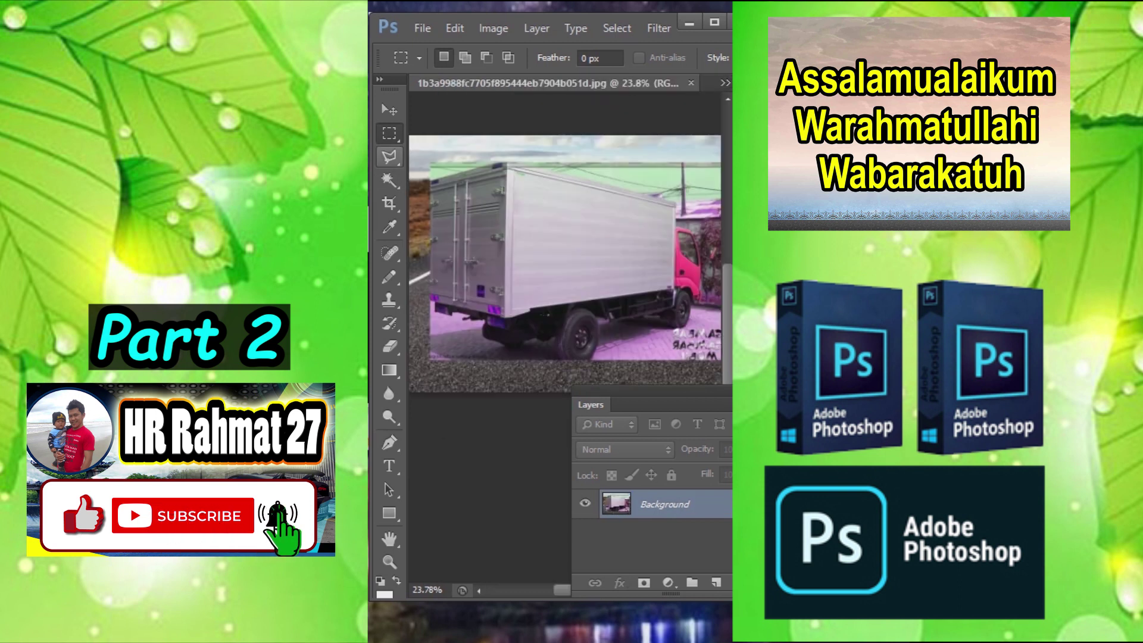
# - Outline the truck box's side panel with the Polygonal Lasso and add the rear doors to the selection
pyautogui.click(390, 157)
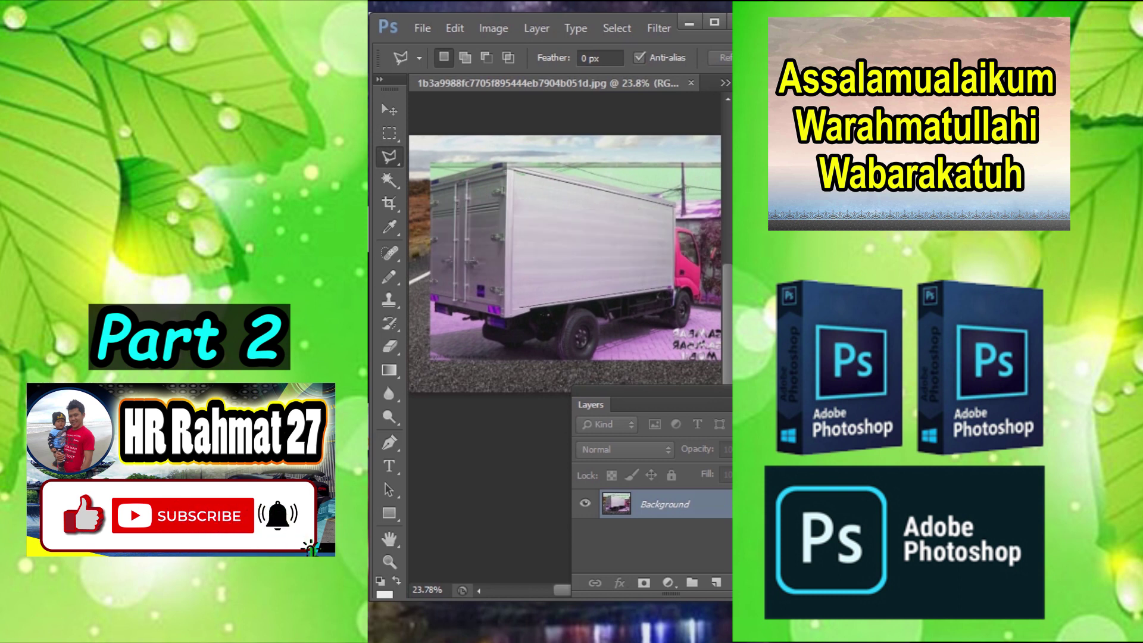
pyautogui.click(512, 172)
pyautogui.click(673, 207)
pyautogui.click(673, 287)
pyautogui.click(513, 308)
pyautogui.click(513, 171)
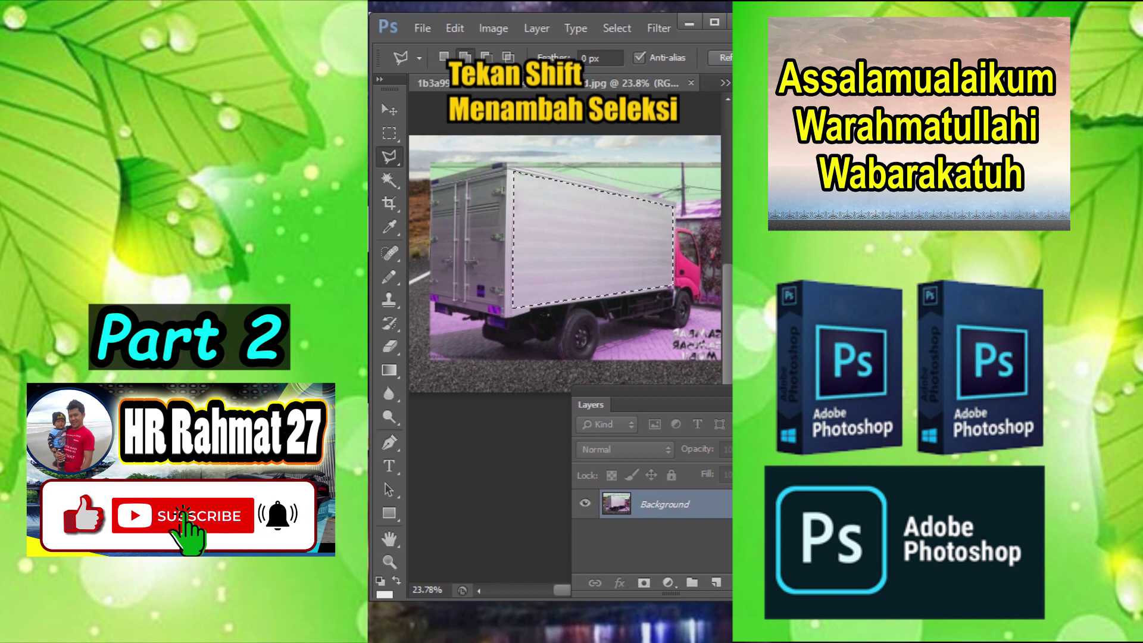
pyautogui.keyDown('shift'); pyautogui.click(505, 310); pyautogui.keyUp('shift')
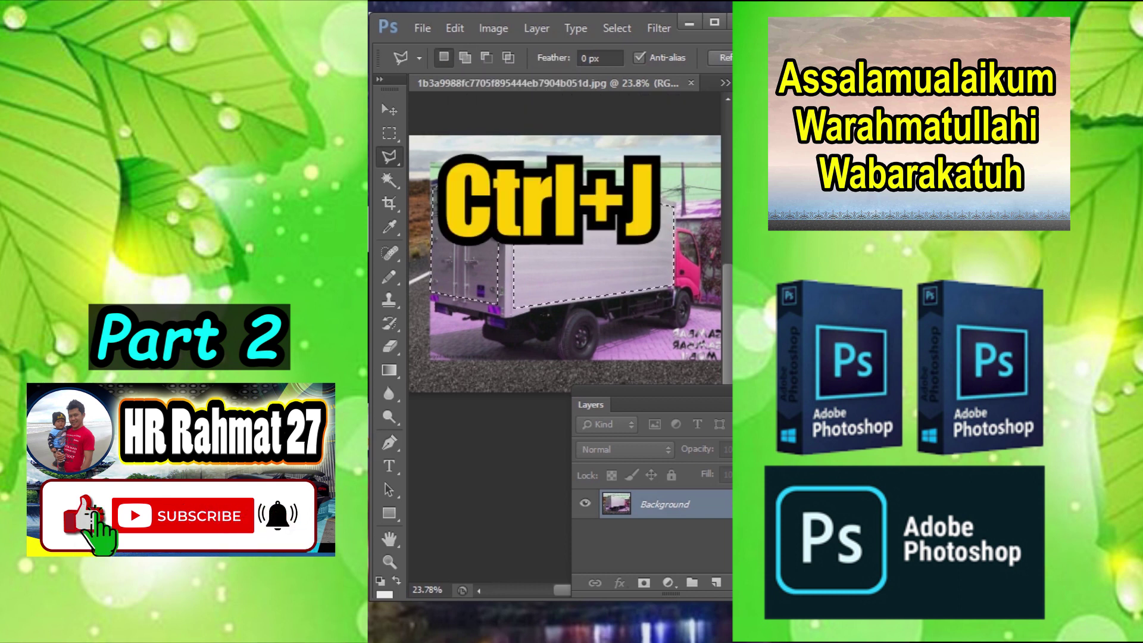
# - Copy the selected truck panels onto their own layer and add an empty layer above it
pyautogui.hotkey('ctrl', 'j')
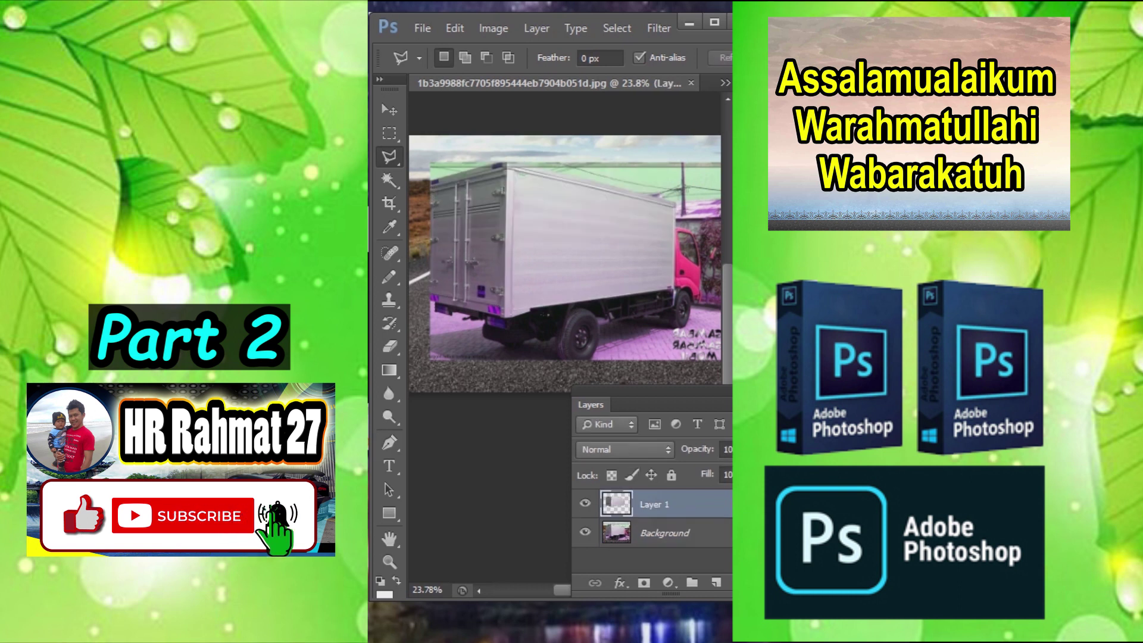
pyautogui.click(716, 582)
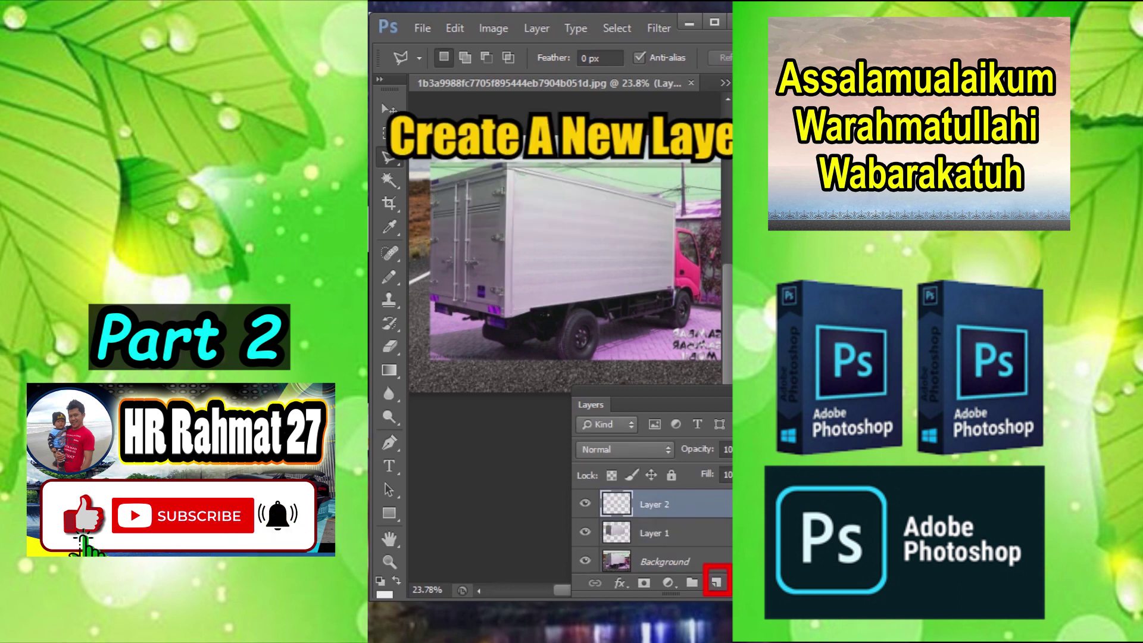
# - In Vanishing Point, define a perspective plane over the truck's side panel and extend a perpendicular plane across the rear doors
pyautogui.click(658, 28)
pyautogui.moveTo(617, 28)
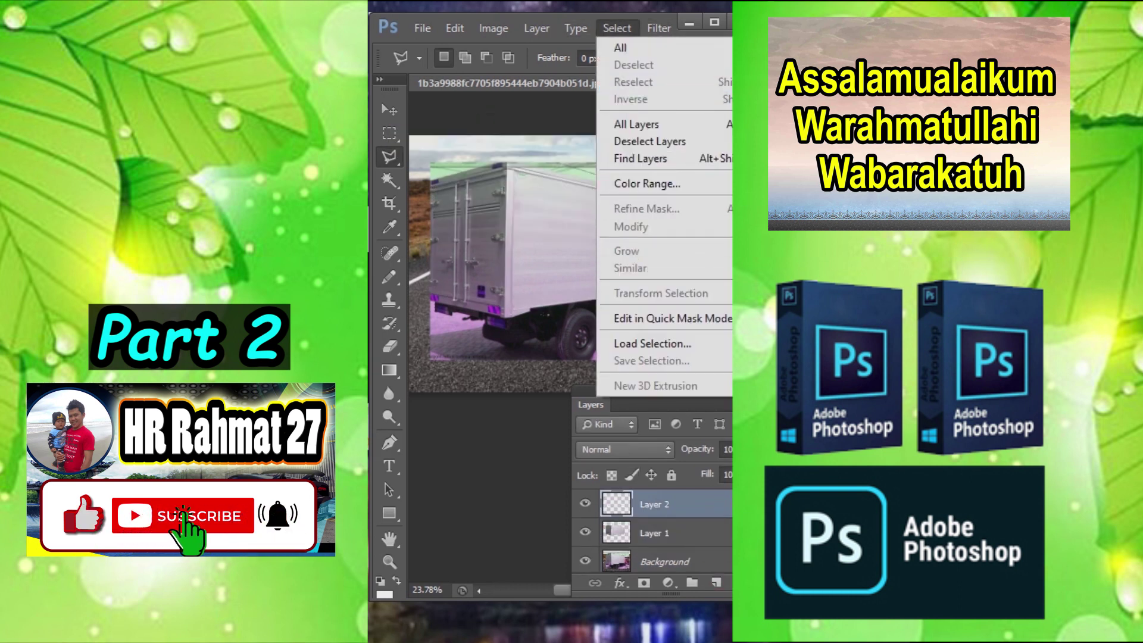
pyautogui.moveTo(658, 28)
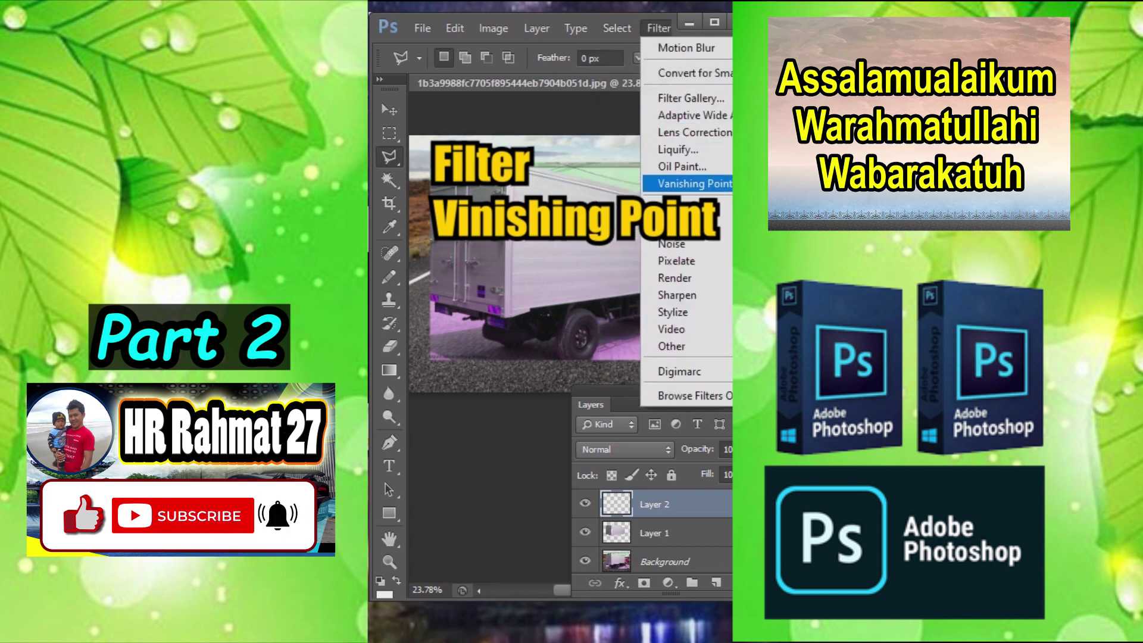
pyautogui.click(691, 183)
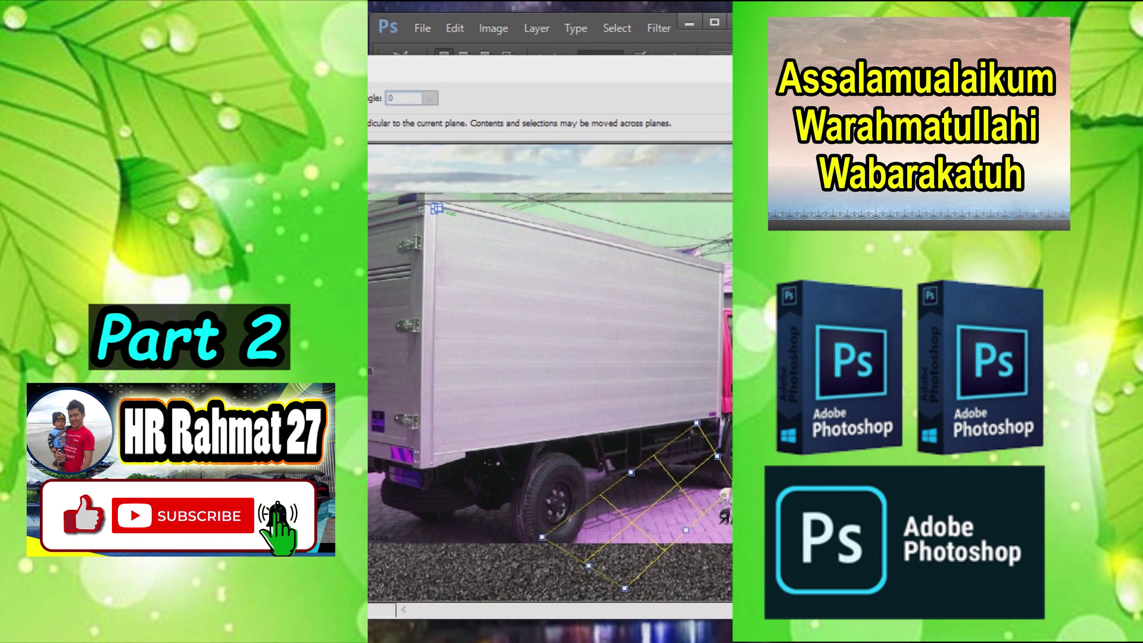
pyautogui.click(434, 452)
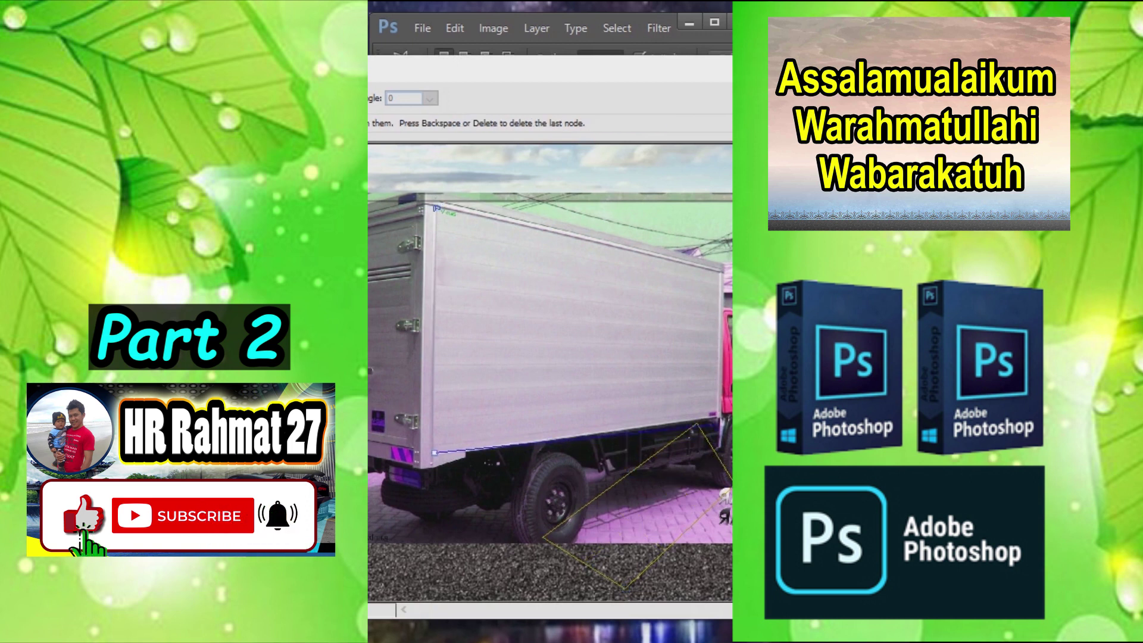
pyautogui.click(717, 413)
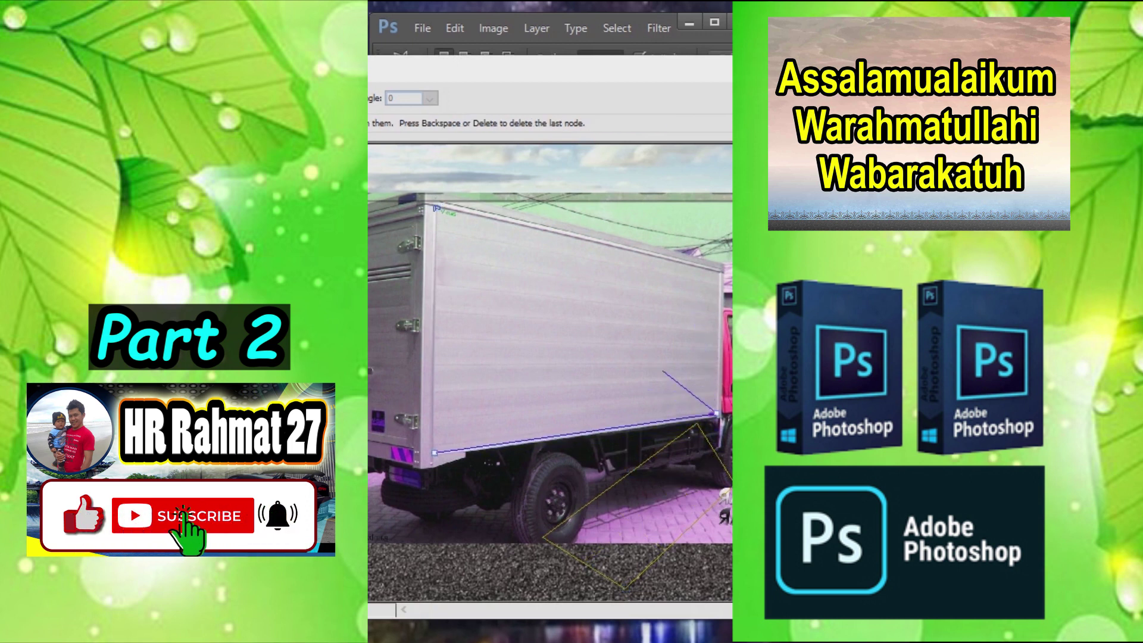
pyautogui.click(436, 208)
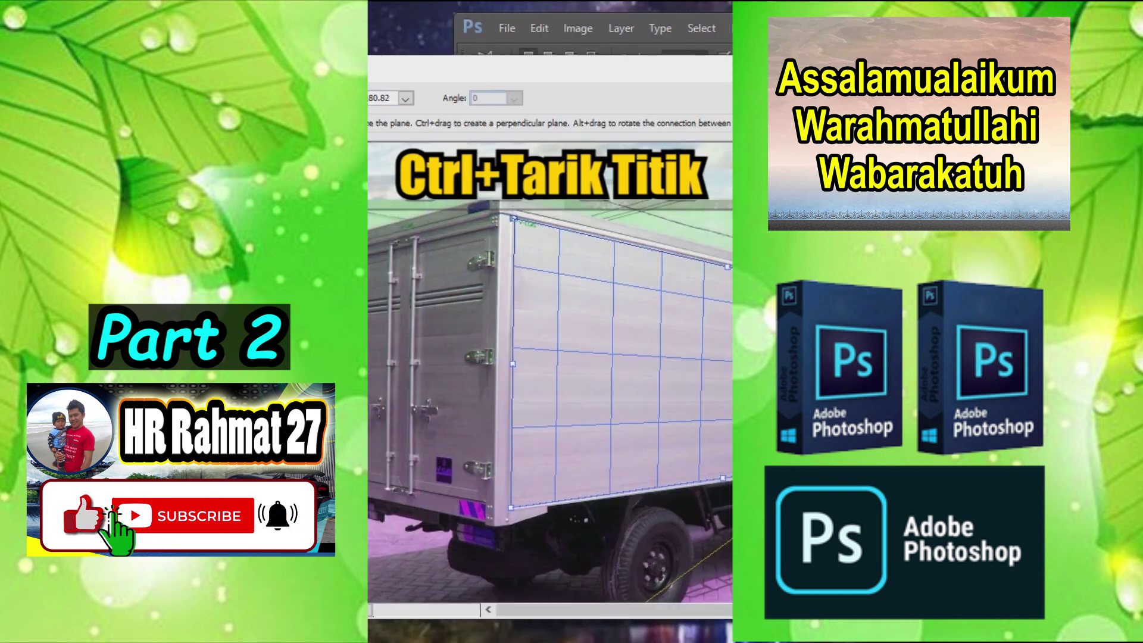
pyautogui.moveTo(513, 364); pyautogui.dragTo(306, 365)
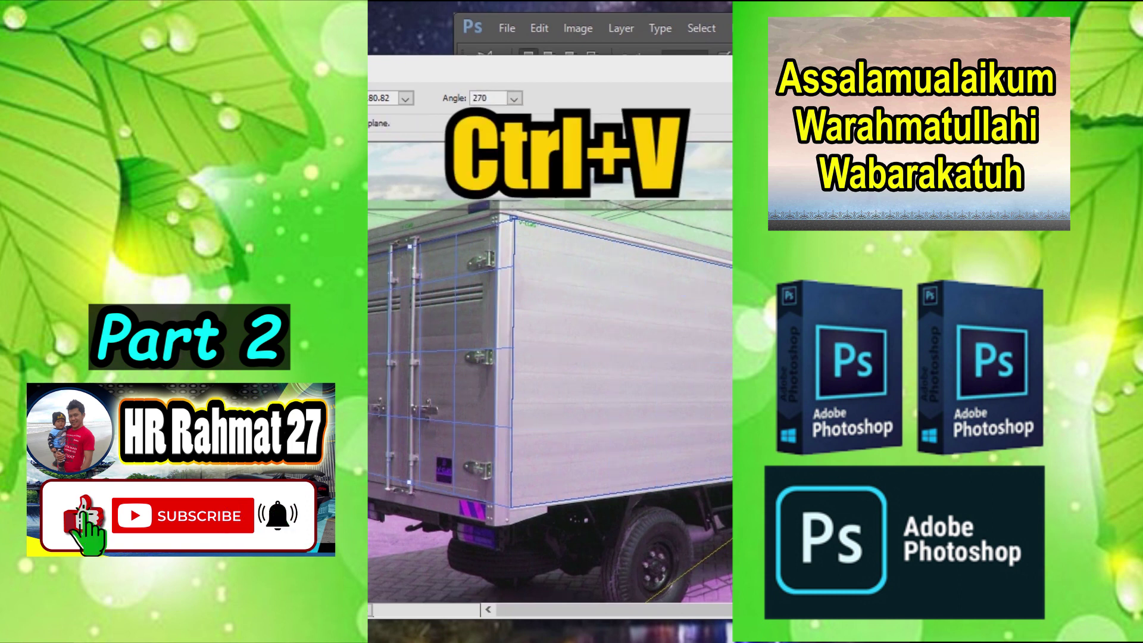
# - Paste the underwater picture into Vanishing Point, fit it across both truck planes, and apply the filter
pyautogui.hotkey('ctrl', 'v')
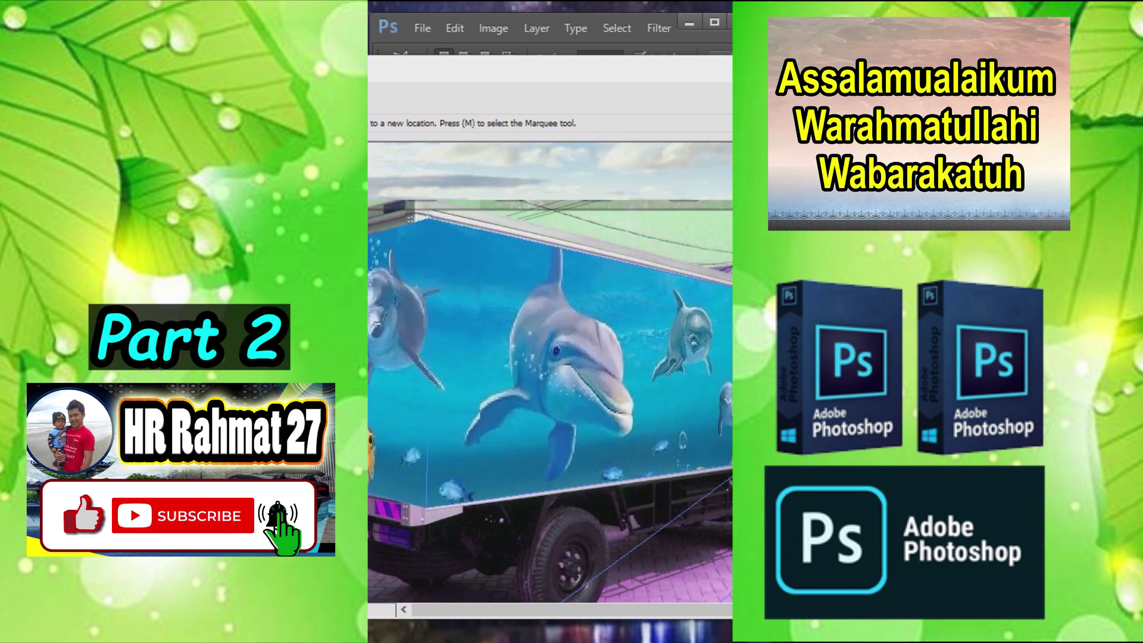
pyautogui.moveTo(551, 369); pyautogui.dragTo(551, 379)
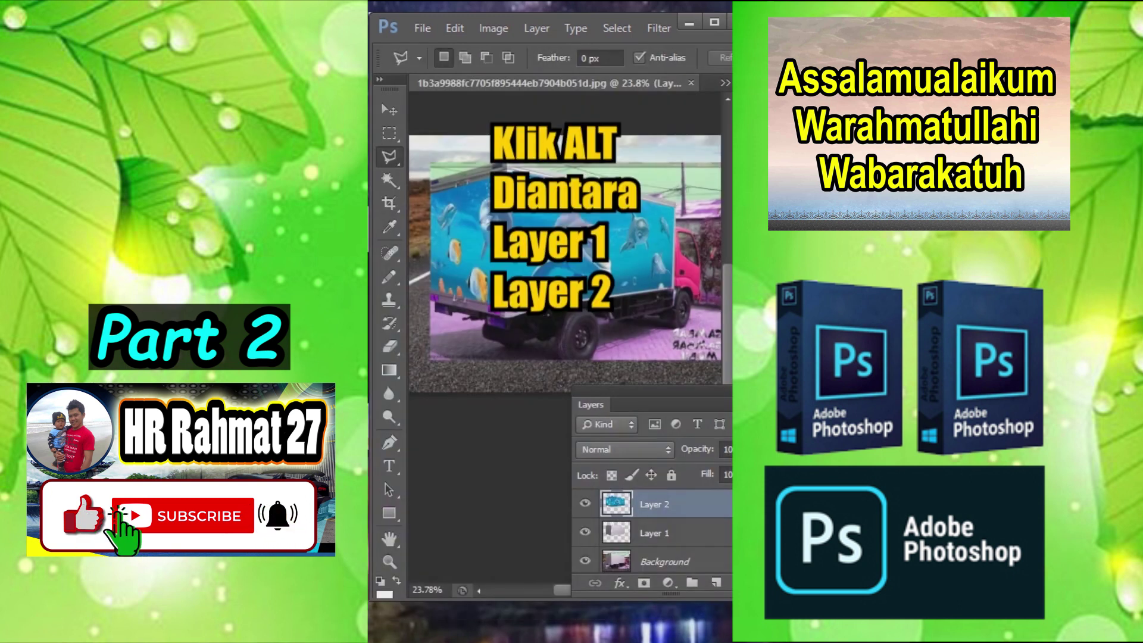
# - Clip Layer 2 with the underwater picture to the truck panels on Layer 1
pyautogui.click(665, 532)
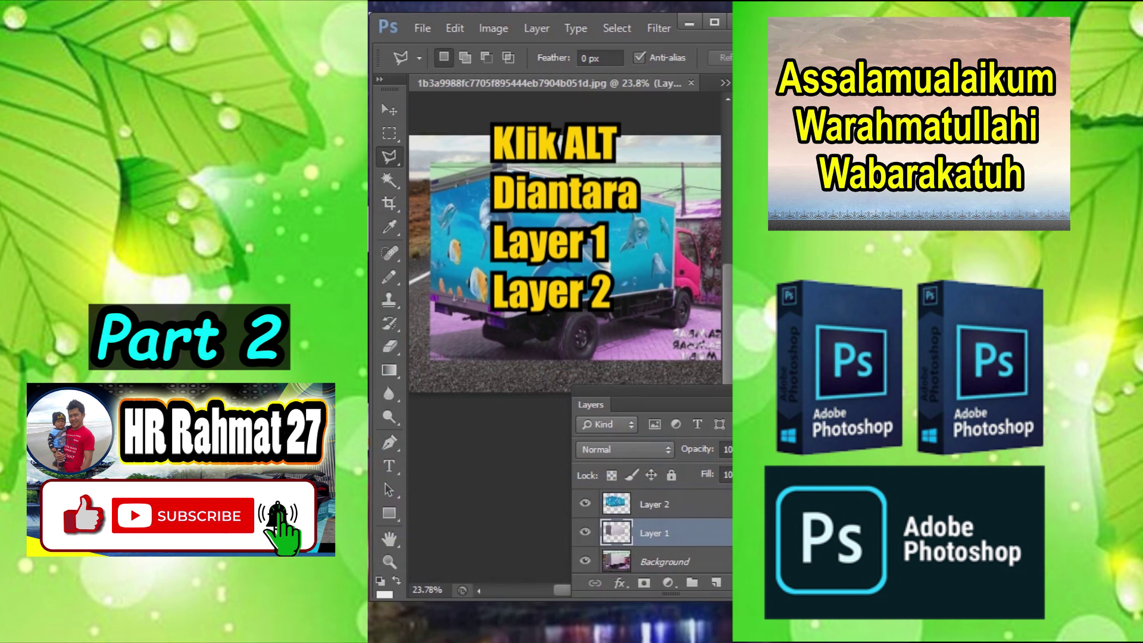
pyautogui.keyDown('alt'); pyautogui.click(661, 518); pyautogui.keyUp('alt')
pyautogui.scroll(4, 514, 214)
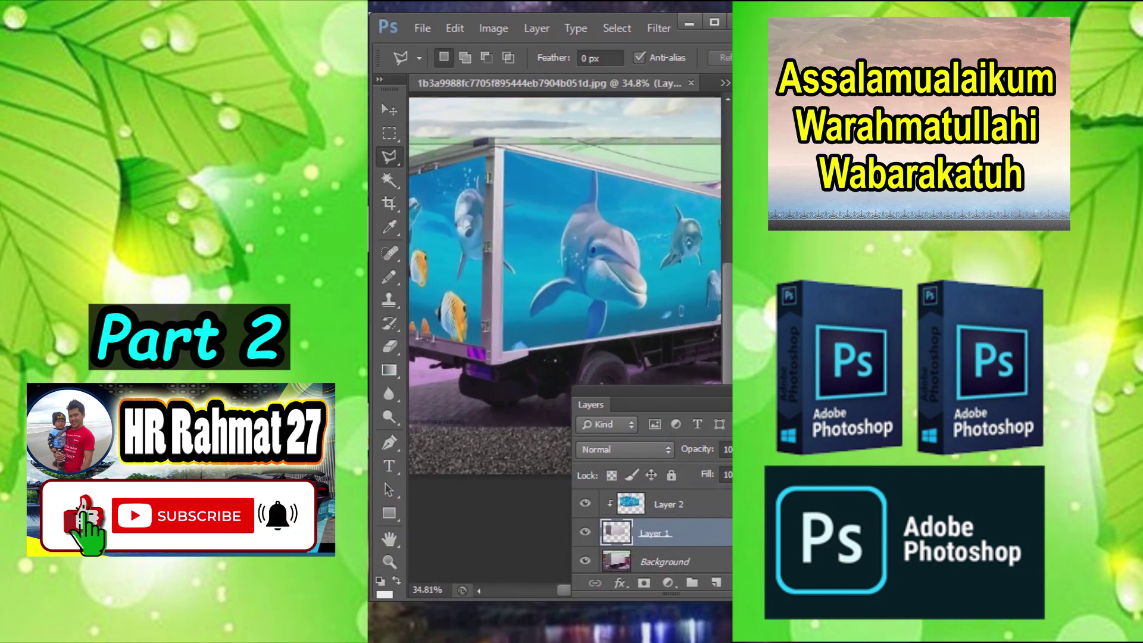
pyautogui.scroll(-3, 513, 215)
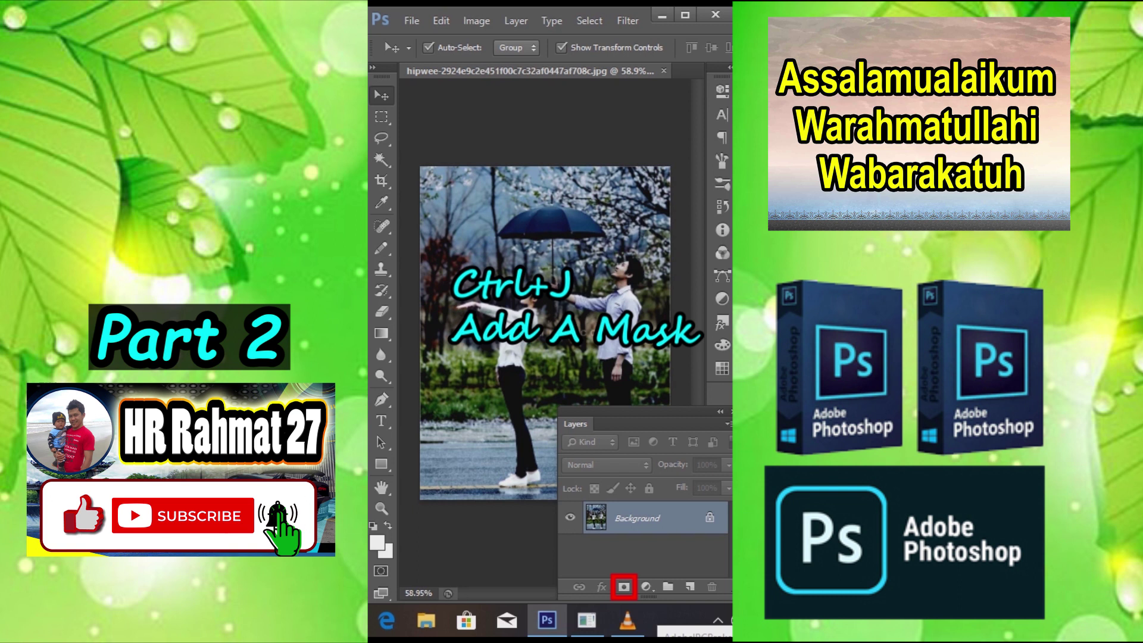
# - Duplicate the background layer of the umbrella couple photo and add a white mask to the copy
pyautogui.hotkey('ctrl', 'j')
pyautogui.click(624, 586)
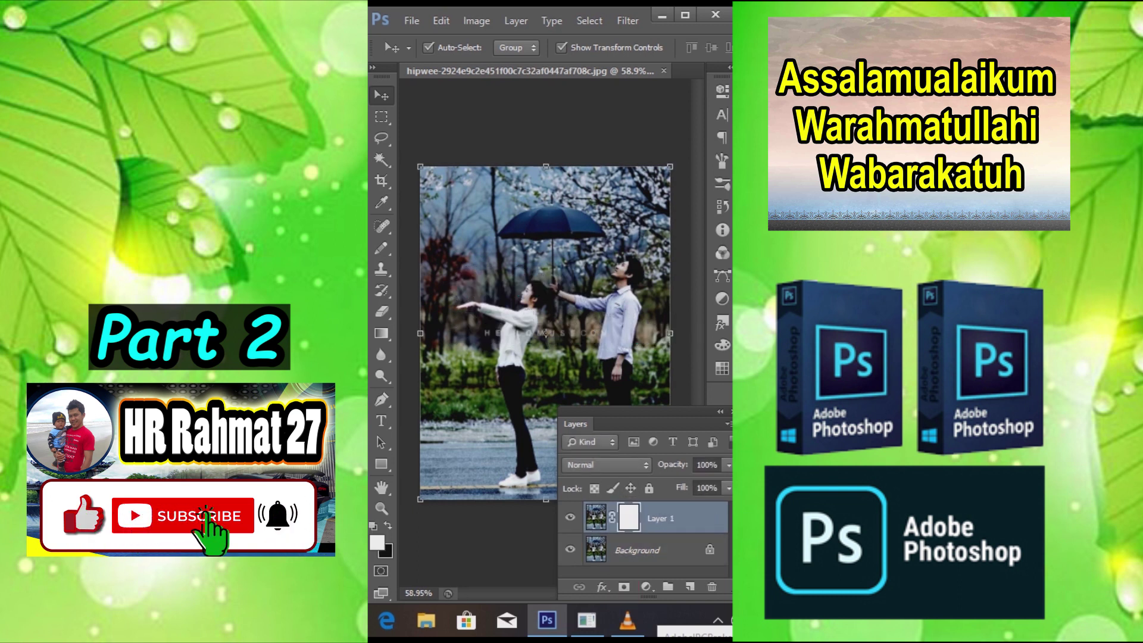
# - Render Fibers into the layer mask with variance 30 and strength 27
pyautogui.click(627, 21)
pyautogui.moveTo(645, 265)
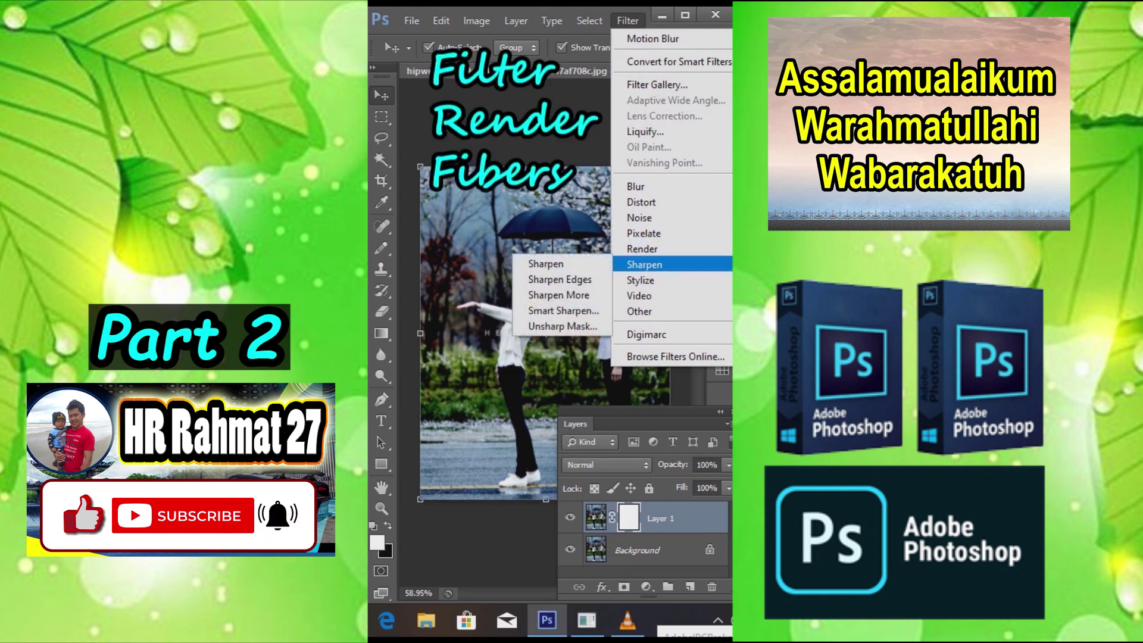
pyautogui.click(543, 280)
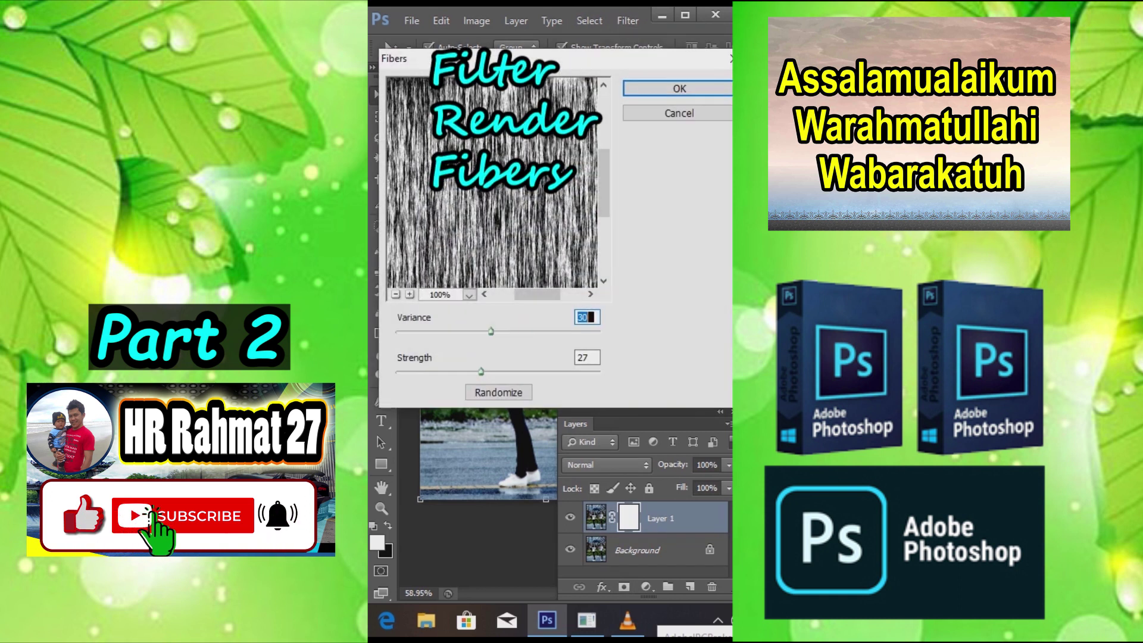
pyautogui.click(679, 88)
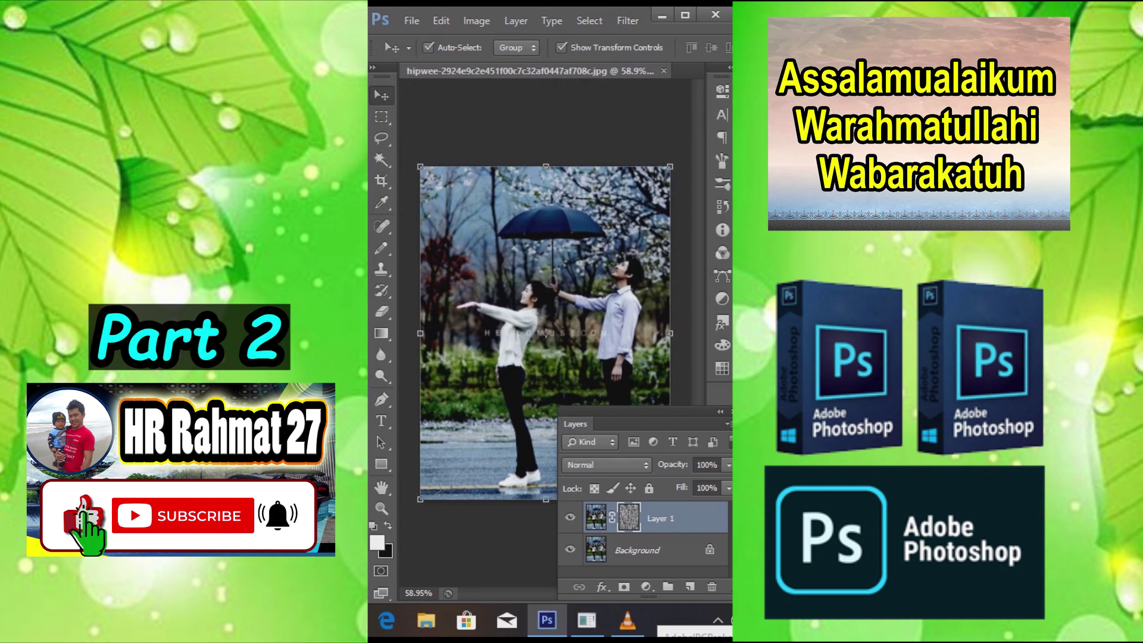
# - Add a Color Overlay effect to Layer 1 in white (ffffff) with Normal blend mode and 100% opacity
pyautogui.click(601, 586)
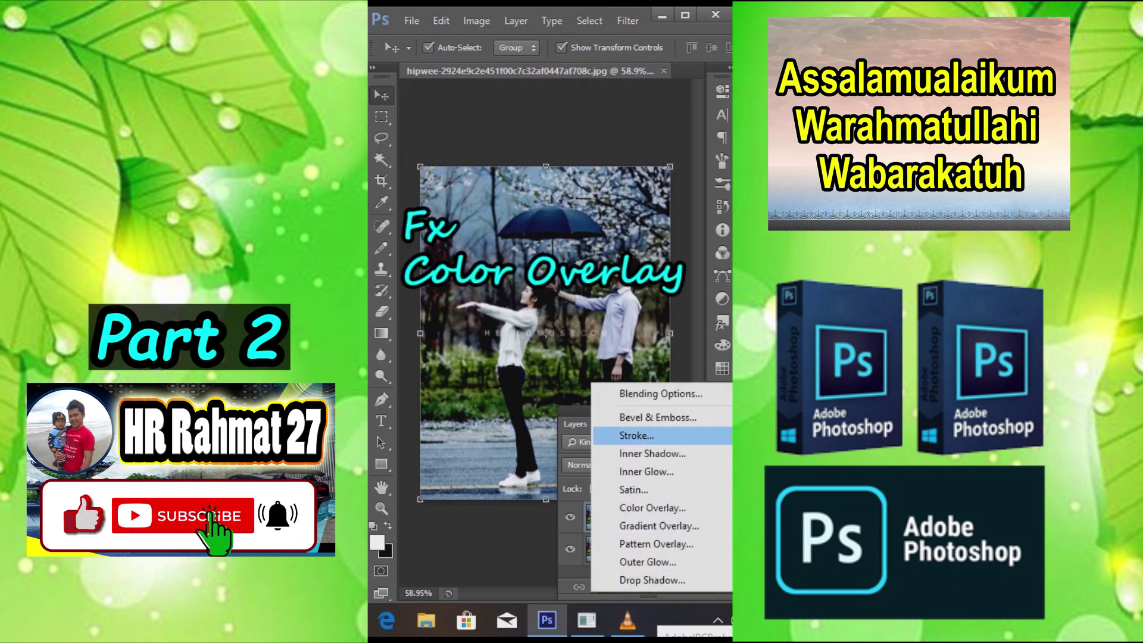
pyautogui.click(653, 507)
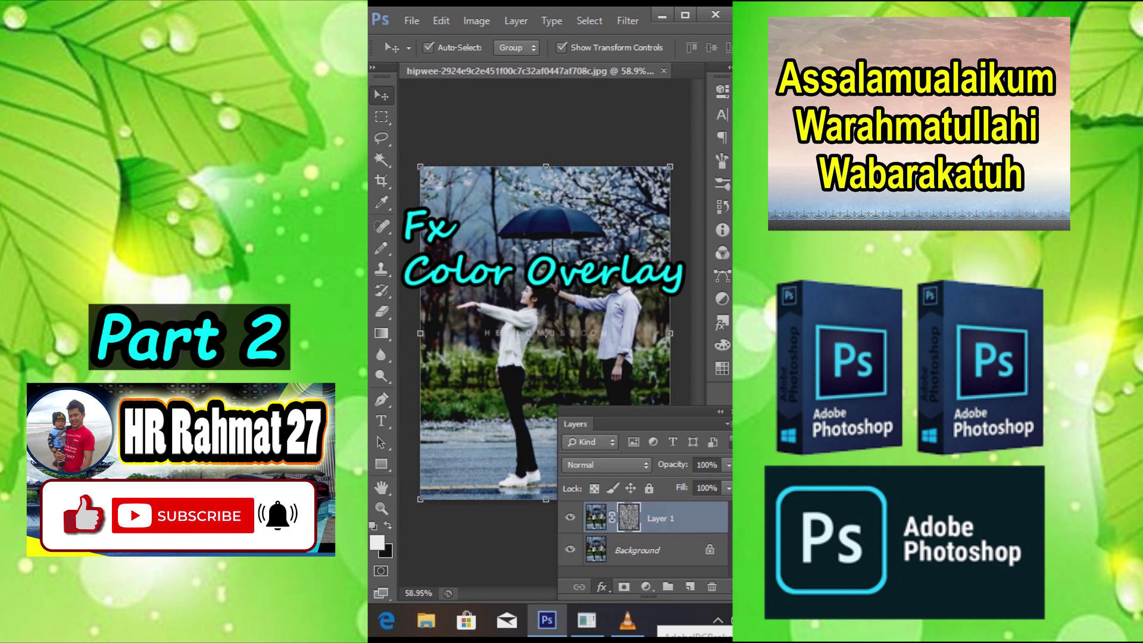
pyautogui.click(659, 123)
pyautogui.click(403, 191)
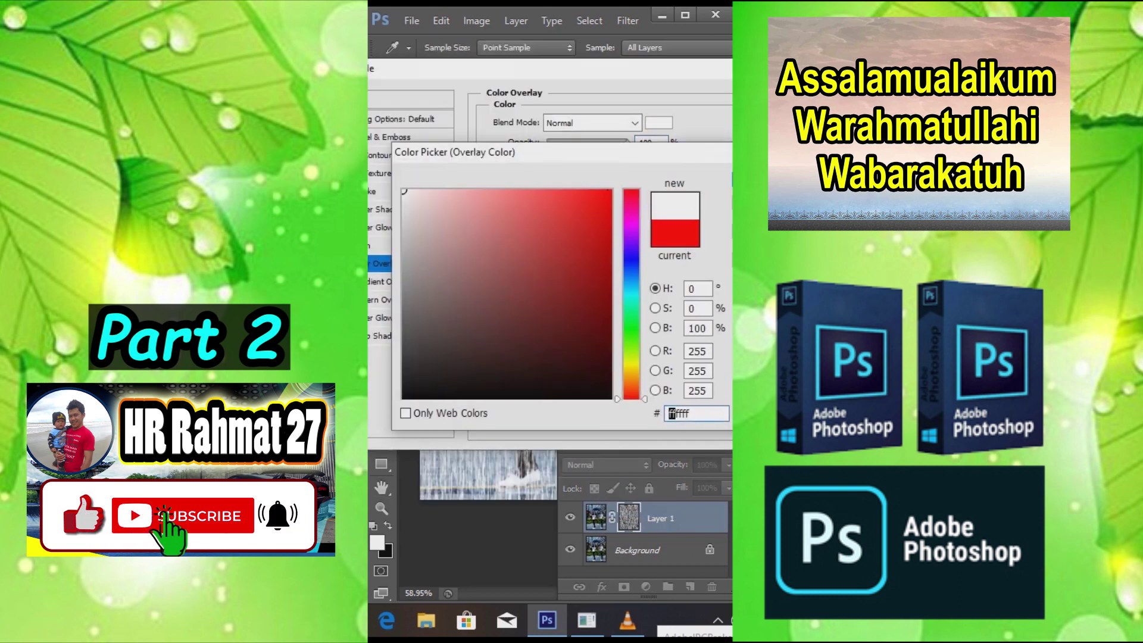
pyautogui.press('Return')
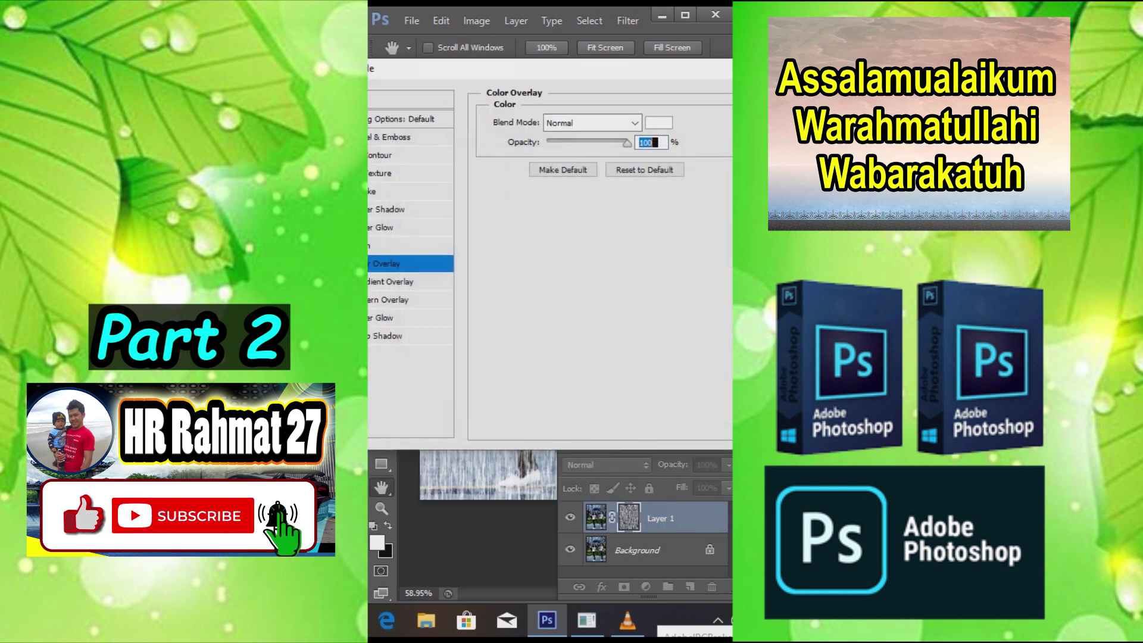
pyautogui.press('Return')
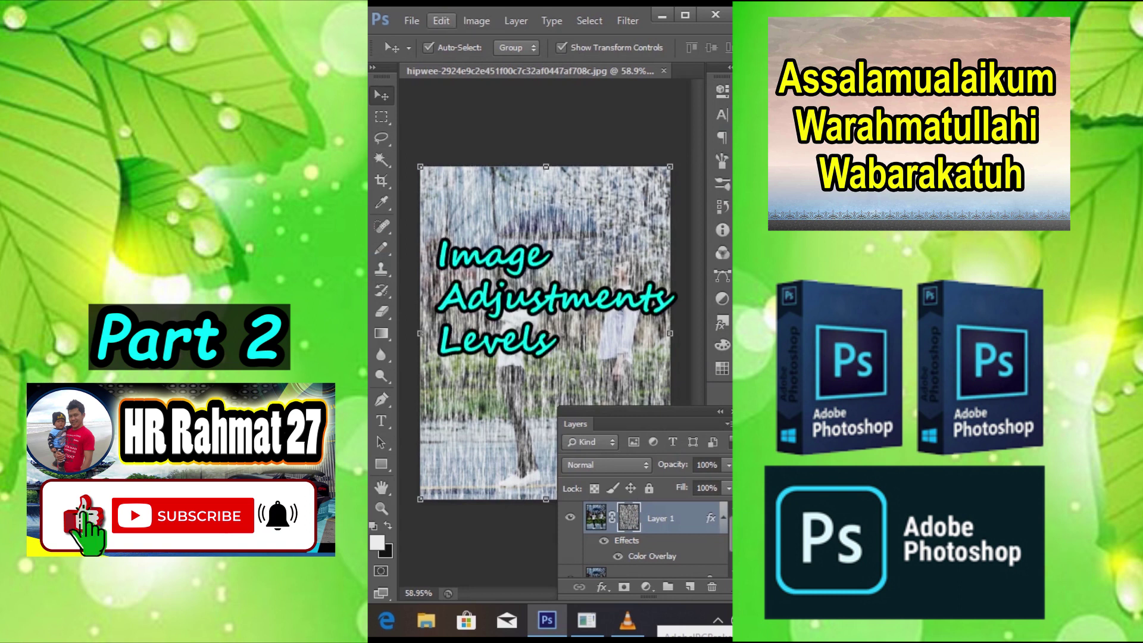
# - Apply Levels to the Layer 1 mask with the shadow input level at 184 to thin out the rain streaks
pyautogui.click(476, 20)
pyautogui.moveTo(500, 62)
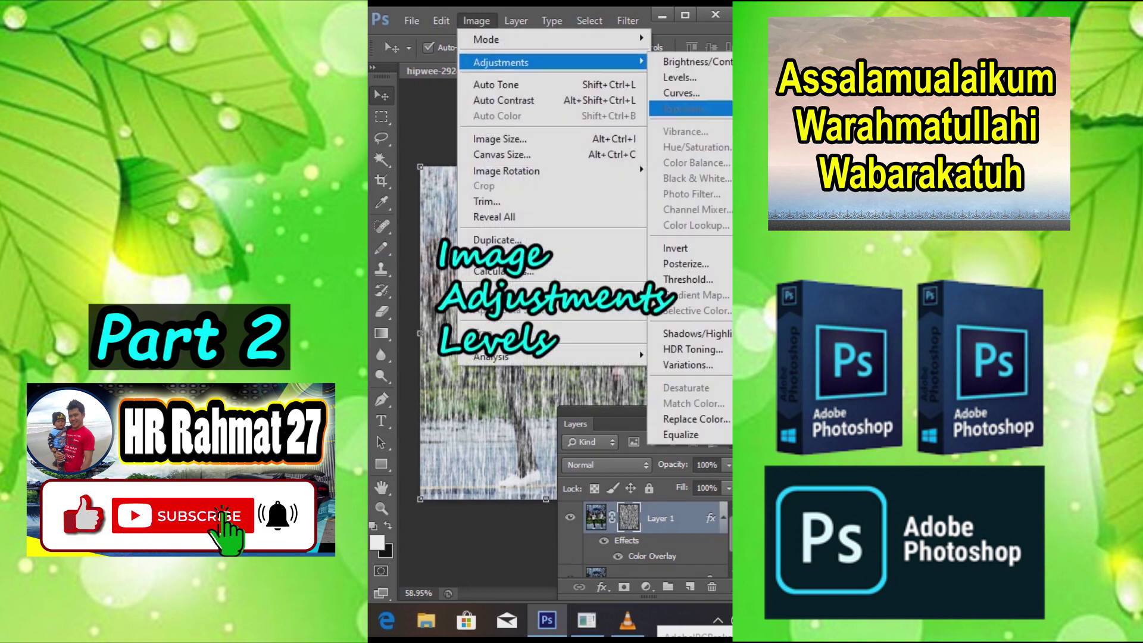
pyautogui.click(680, 78)
pyautogui.moveTo(516, 243); pyautogui.dragTo(667, 243)
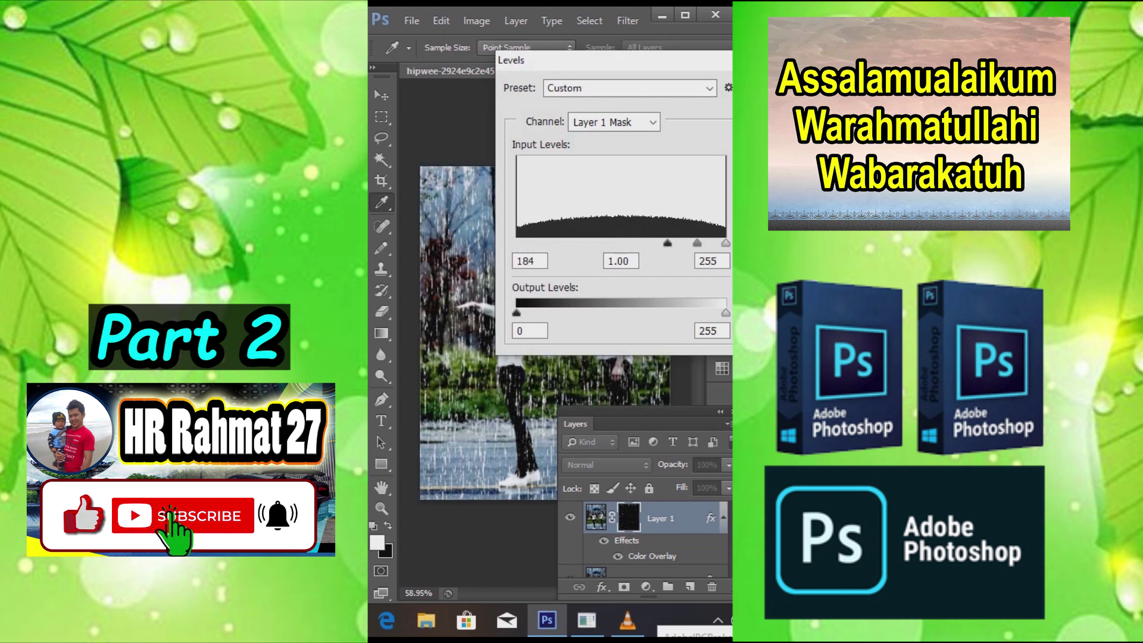
pyautogui.click(528, 260)
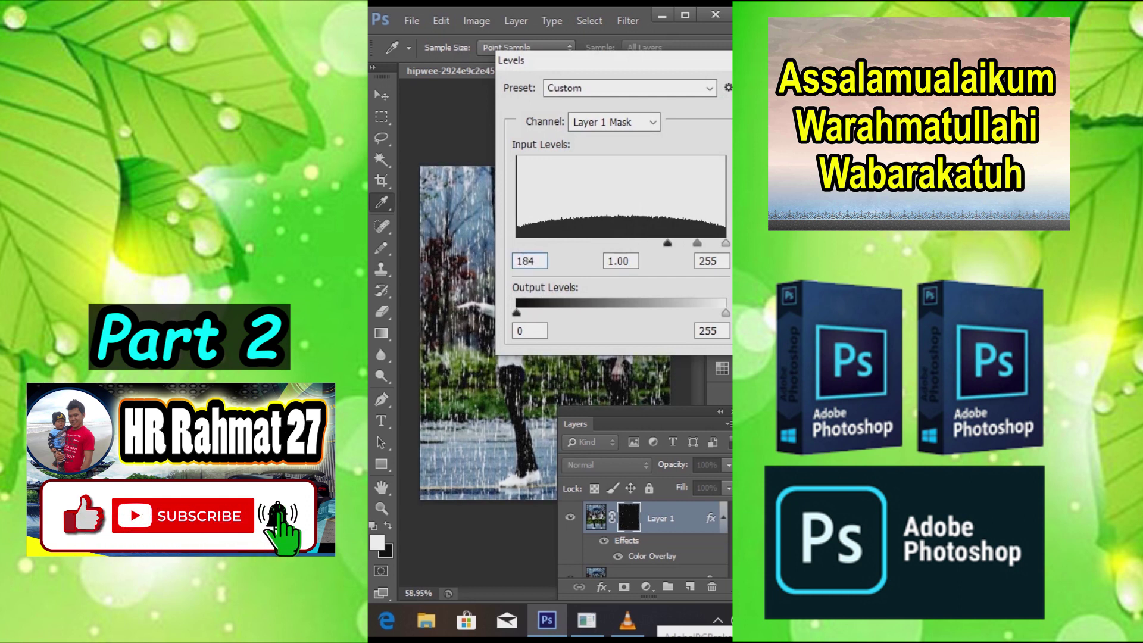
pyautogui.press('Return')
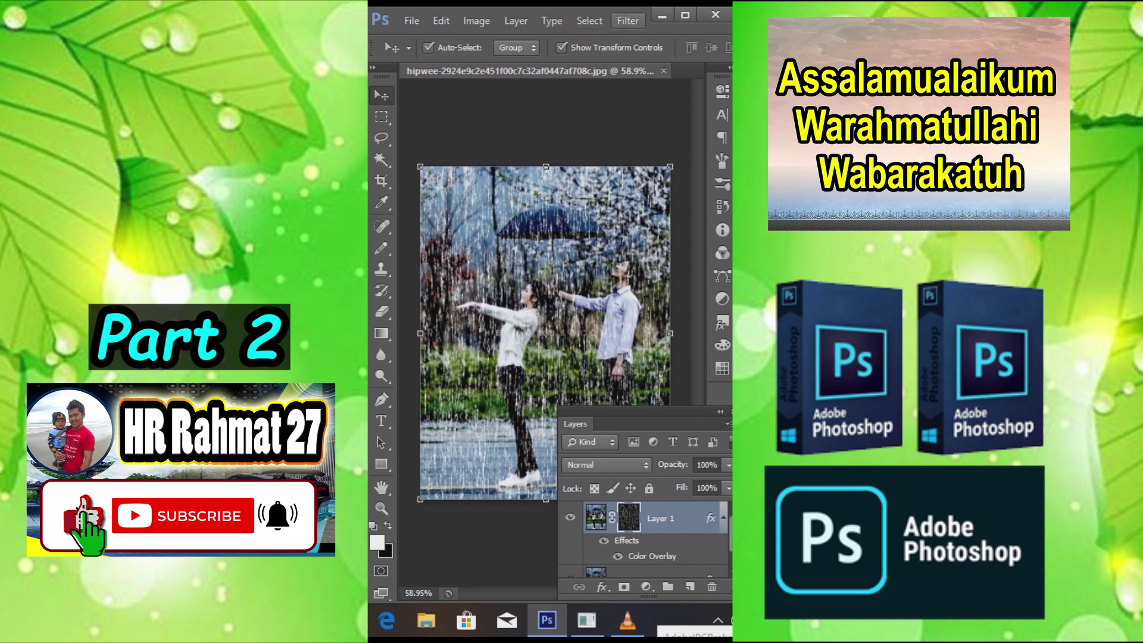
# - Apply Motion Blur to the Layer 1 mask with an angle of -79° and a distance of 129 pixels
pyautogui.click(627, 21)
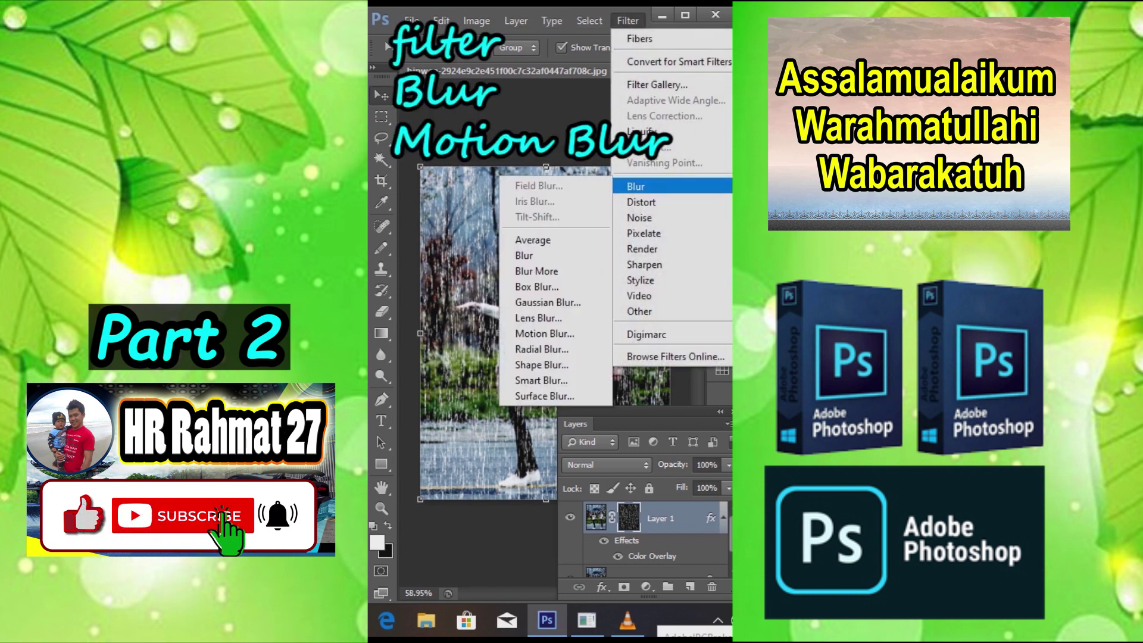
pyautogui.moveTo(635, 186)
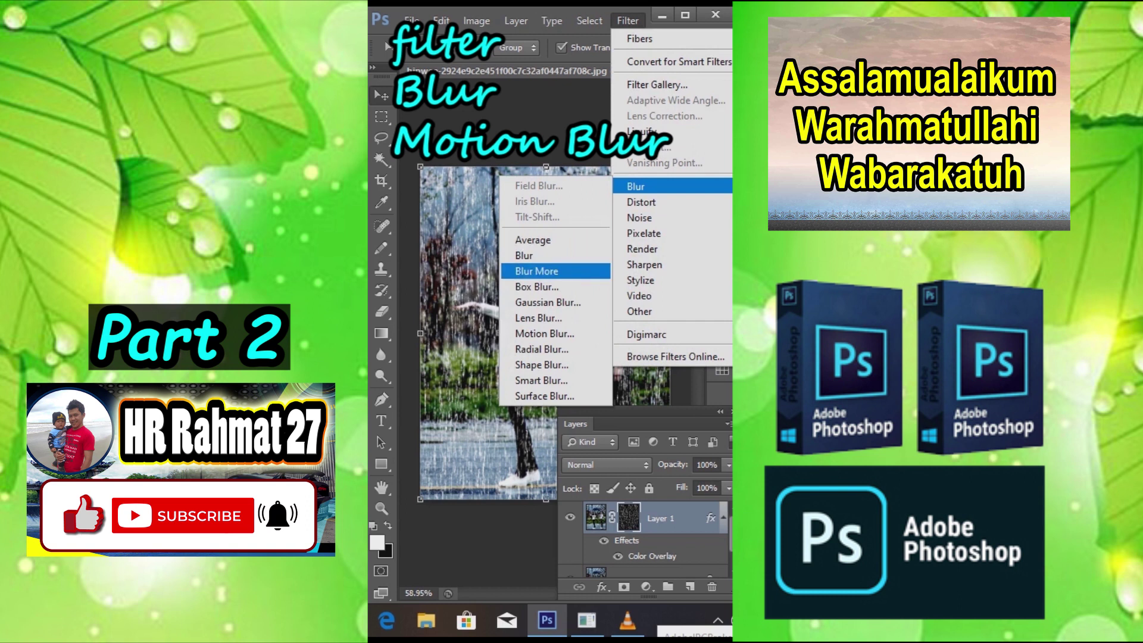
pyautogui.click(536, 333)
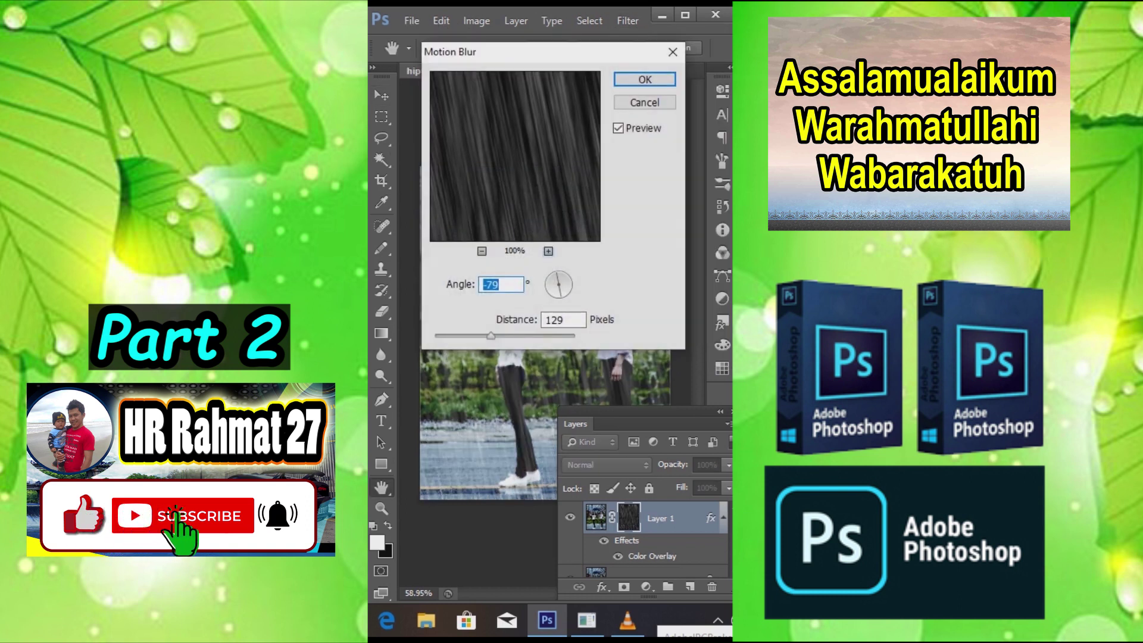
pyautogui.press('Return')
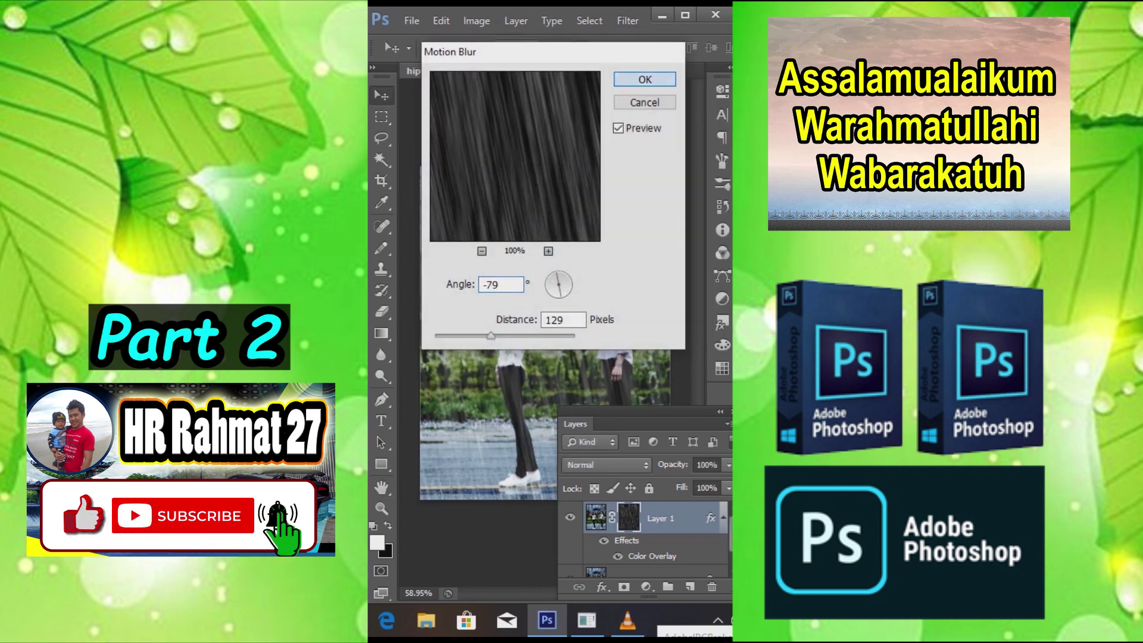
pyautogui.scroll(8, 530, 258)
pyautogui.scroll(-4, 545, 333)
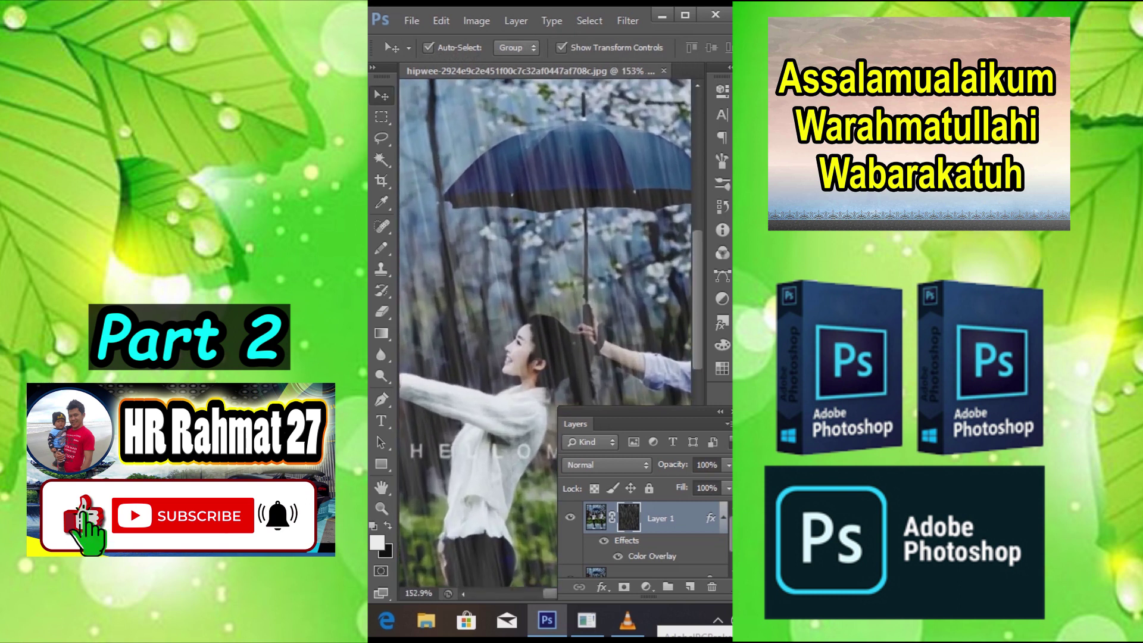
pyautogui.scroll(3, 545, 334)
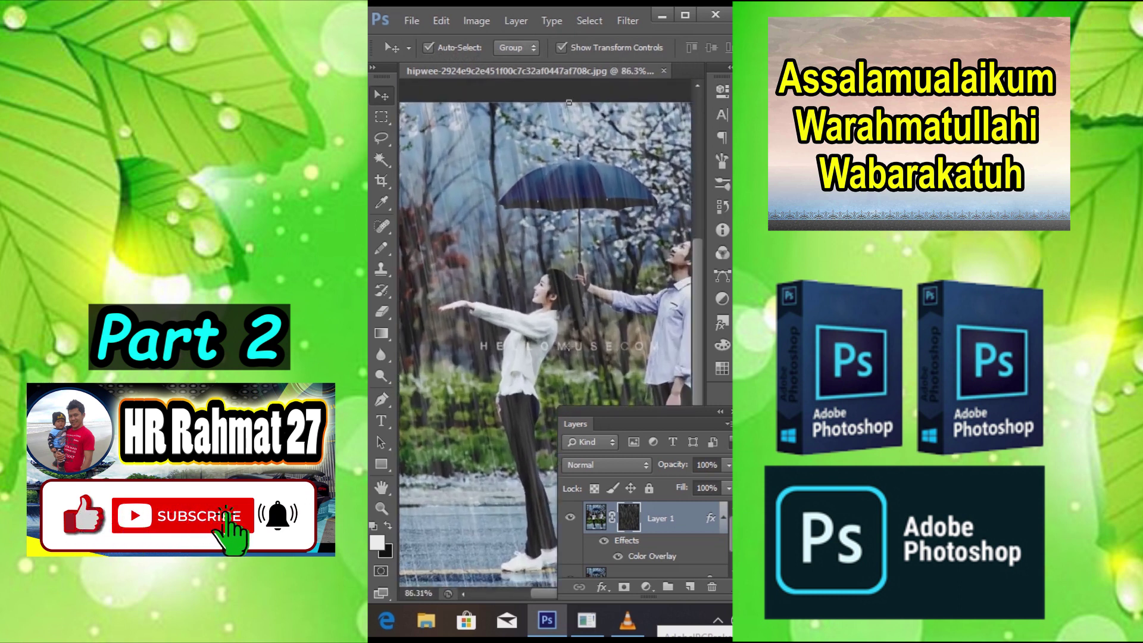
pyautogui.scroll(-3, 544, 333)
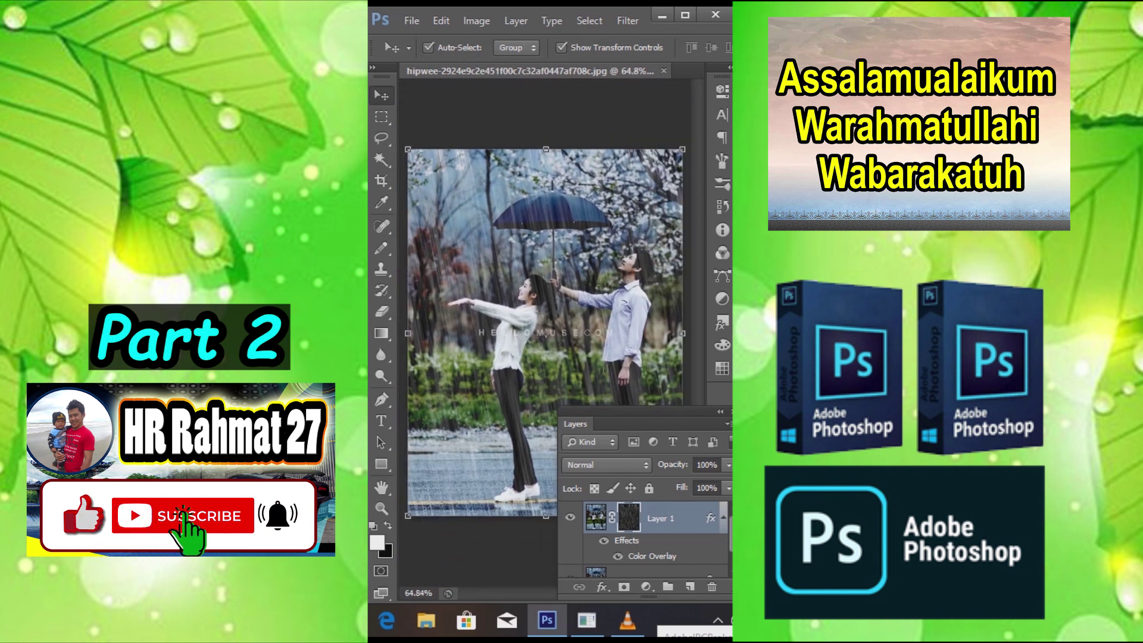
# - Darken the Background layer with Levels, setting the shadow input level to 31
pyautogui.click(632, 571)
pyautogui.hotkey('ctrl', 'l')
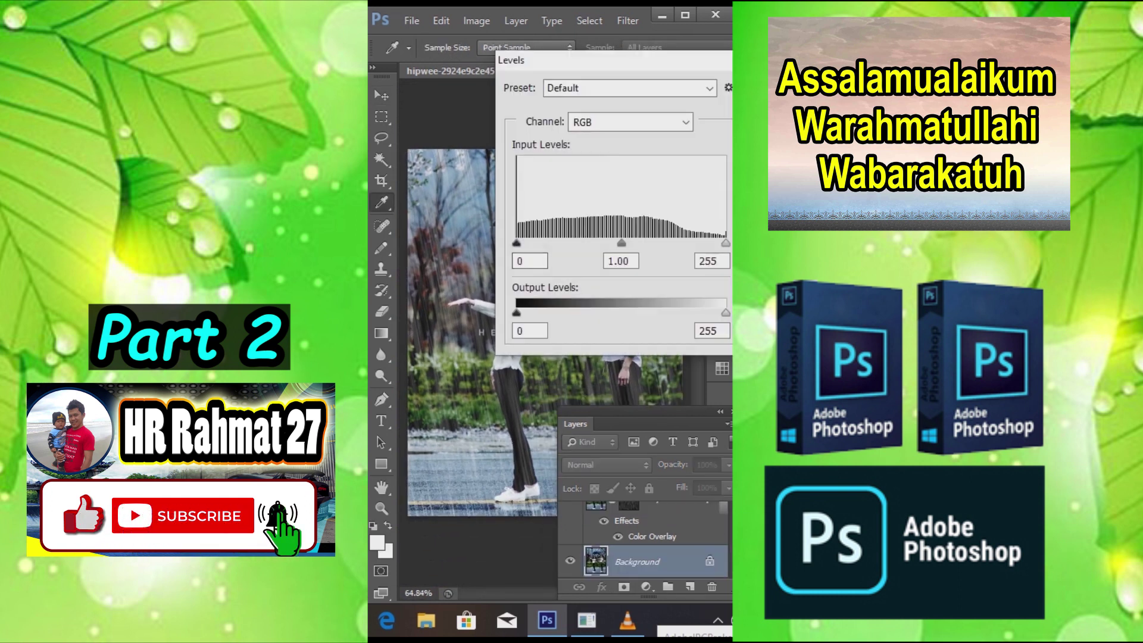
pyautogui.write('31')
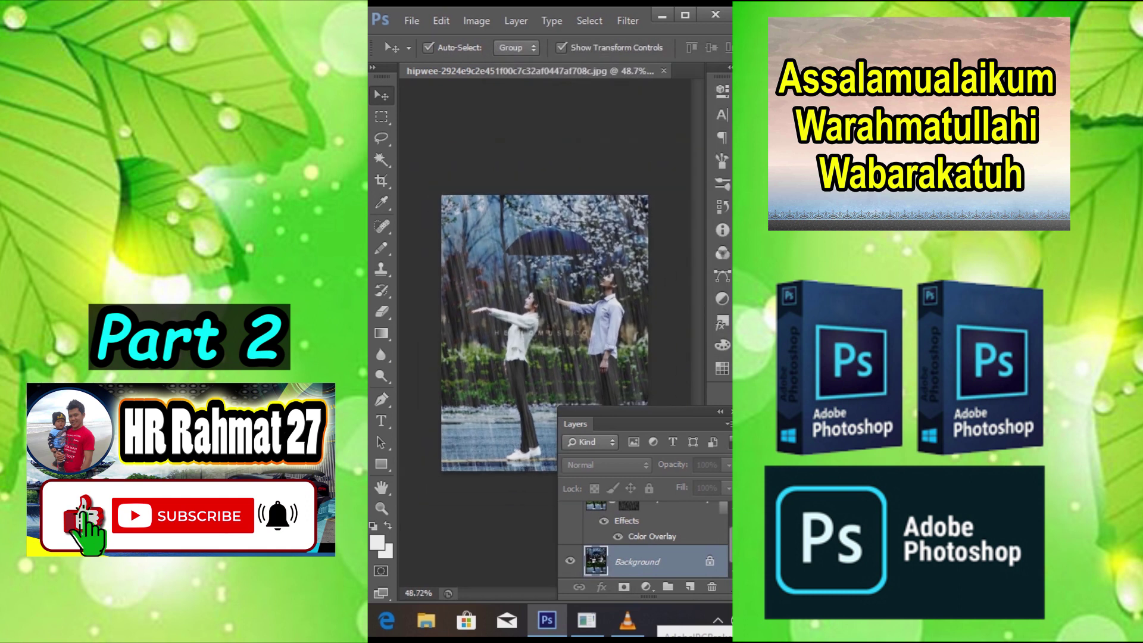
pyautogui.hotkey('ctrl', '0')
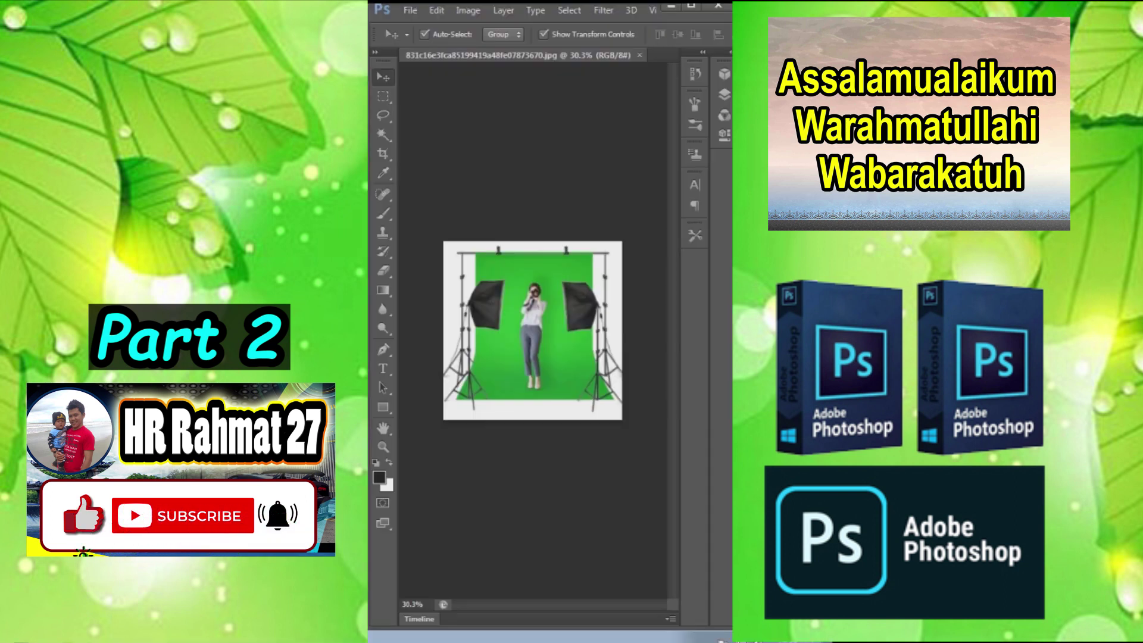
# - Select a full-width strip along the upper edge of the green-screen photo and fill it with Content-Aware
pyautogui.scroll(-1, 532, 331)
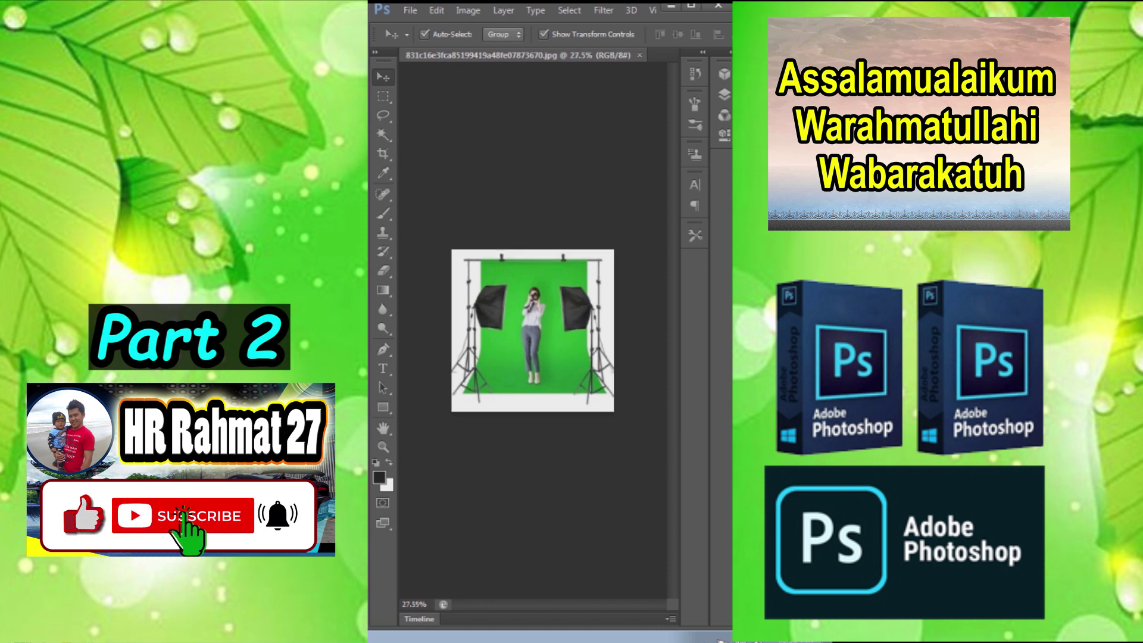
pyautogui.click(383, 97)
pyautogui.moveTo(452, 250); pyautogui.dragTo(613, 273)
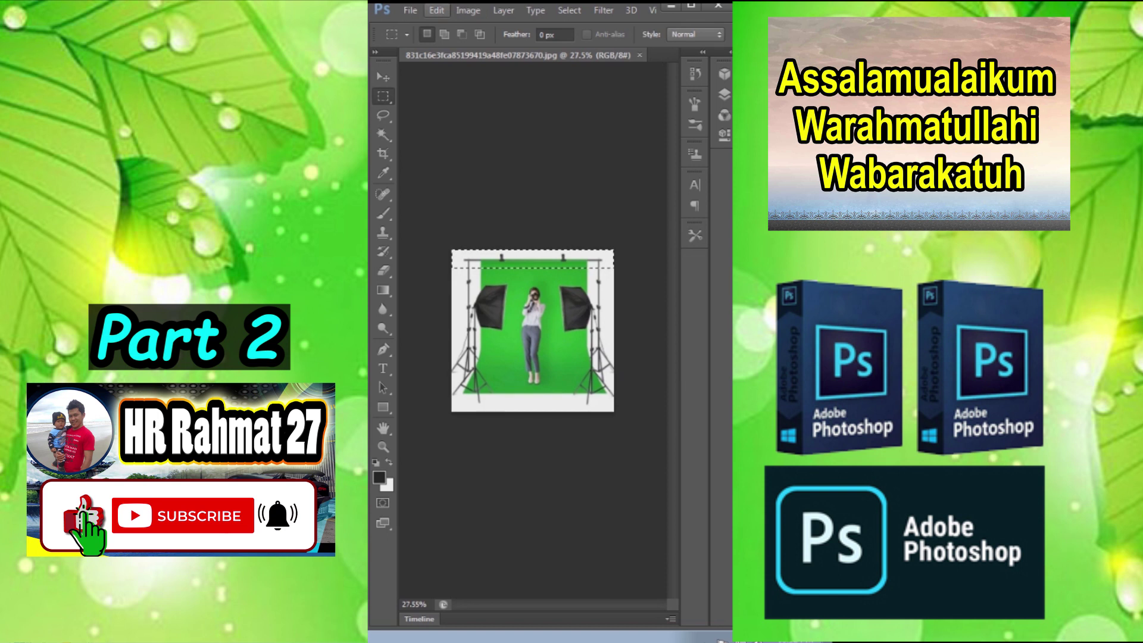
pyautogui.click(452, 220)
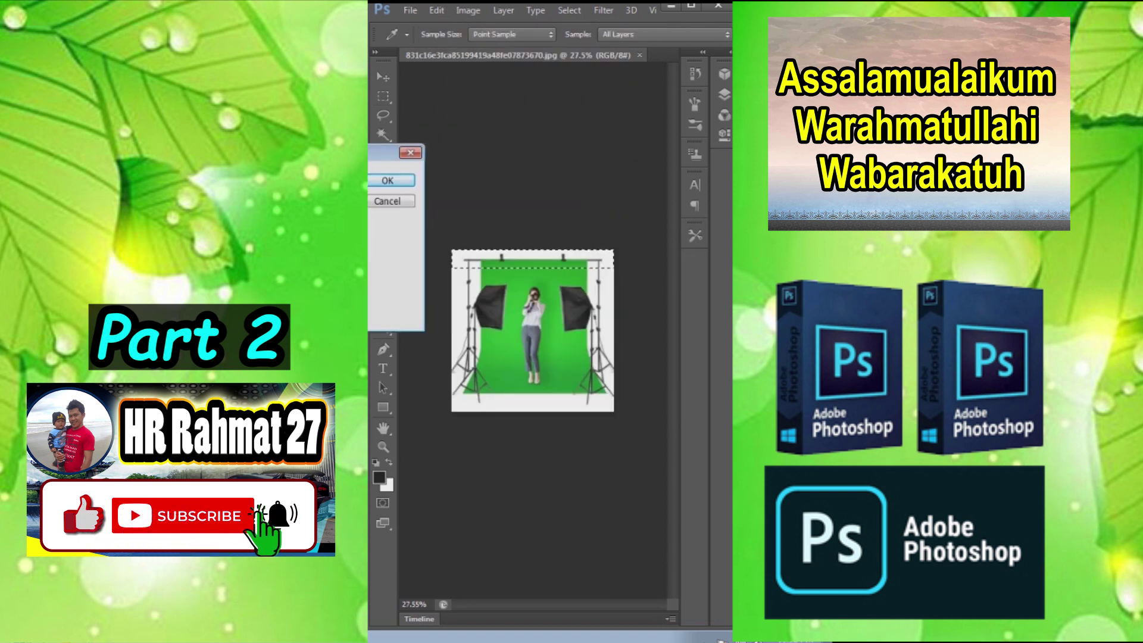
pyautogui.click(539, 145)
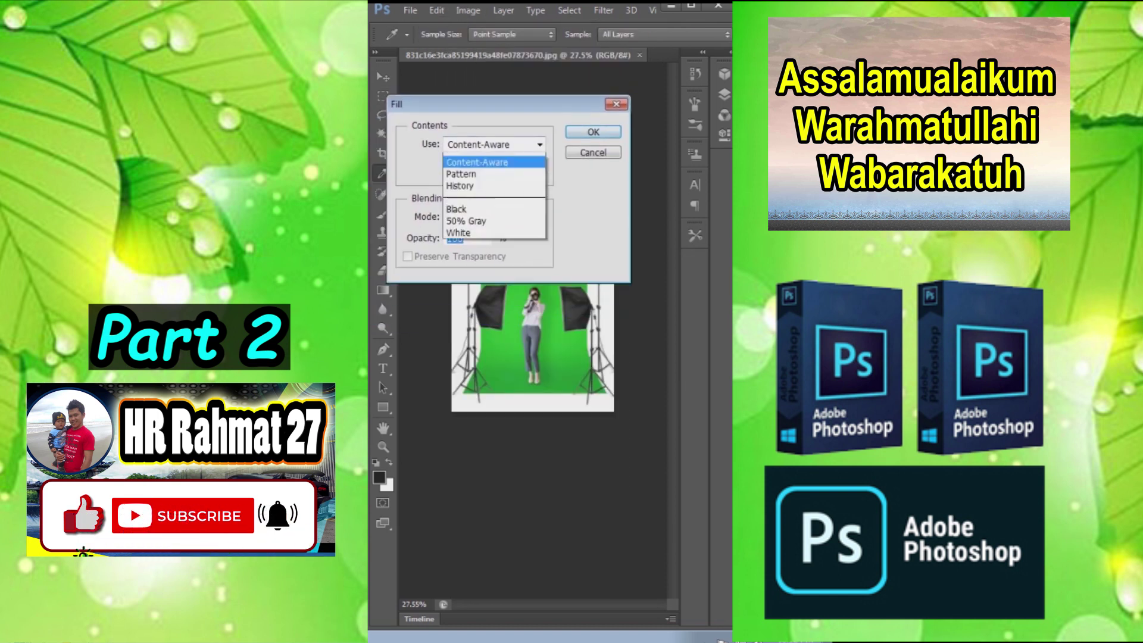
pyautogui.click(478, 206)
pyautogui.click(593, 132)
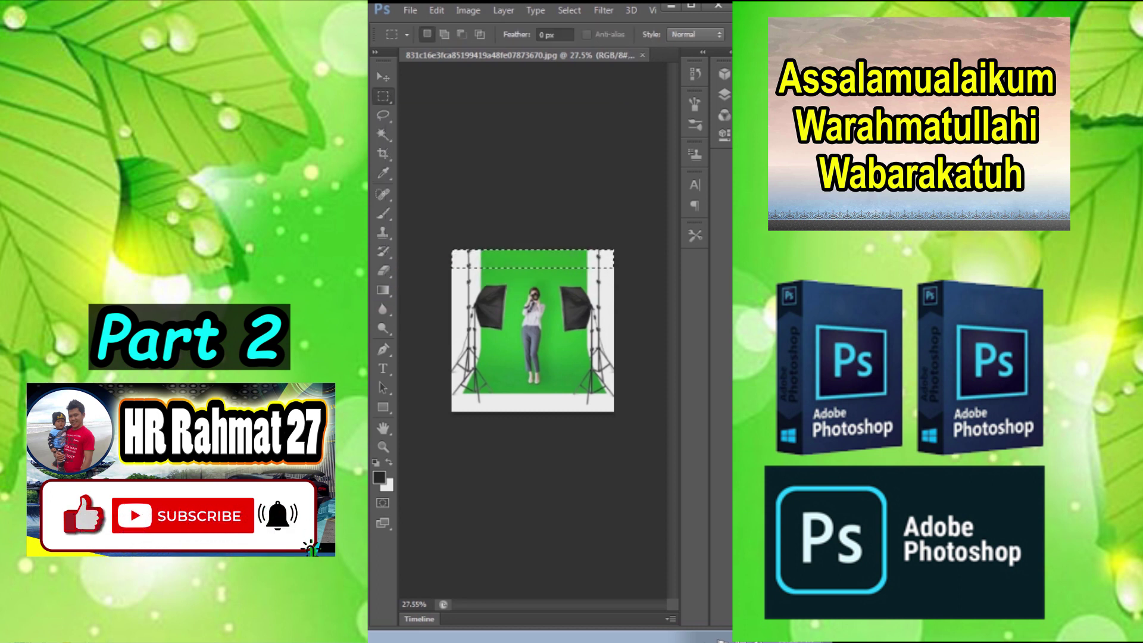
# - Select the area left of the woman, including the softbox and stand, and fill it with Content-Aware
pyautogui.moveTo(510, 236); pyautogui.dragTo(409, 457)
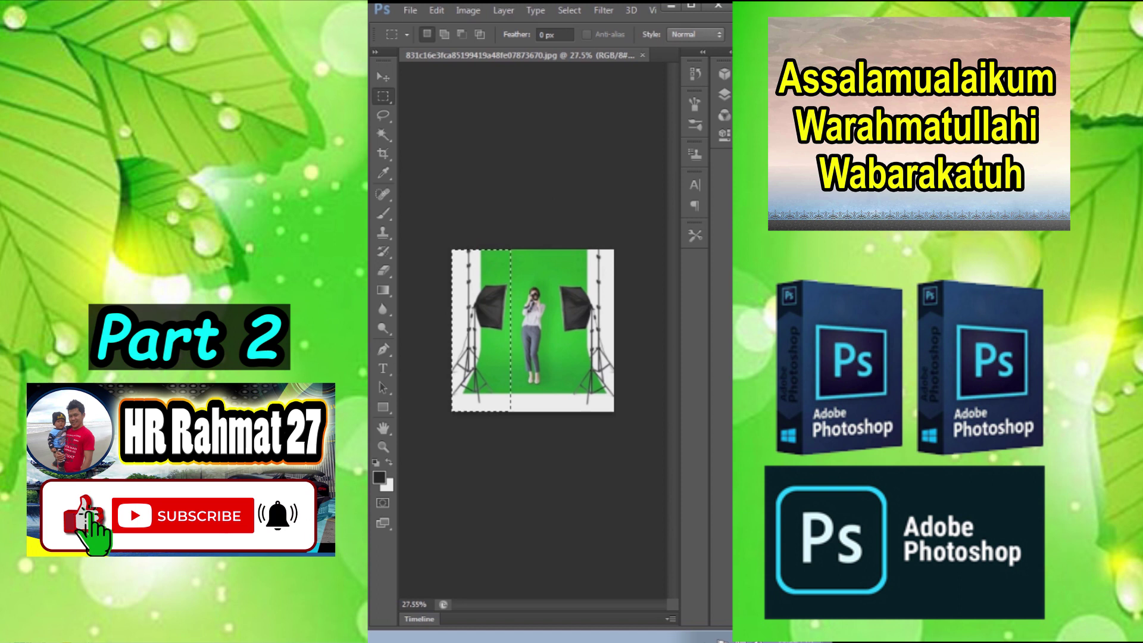
pyautogui.click(410, 10)
pyautogui.moveTo(436, 10)
pyautogui.click(450, 220)
pyautogui.click(448, 220)
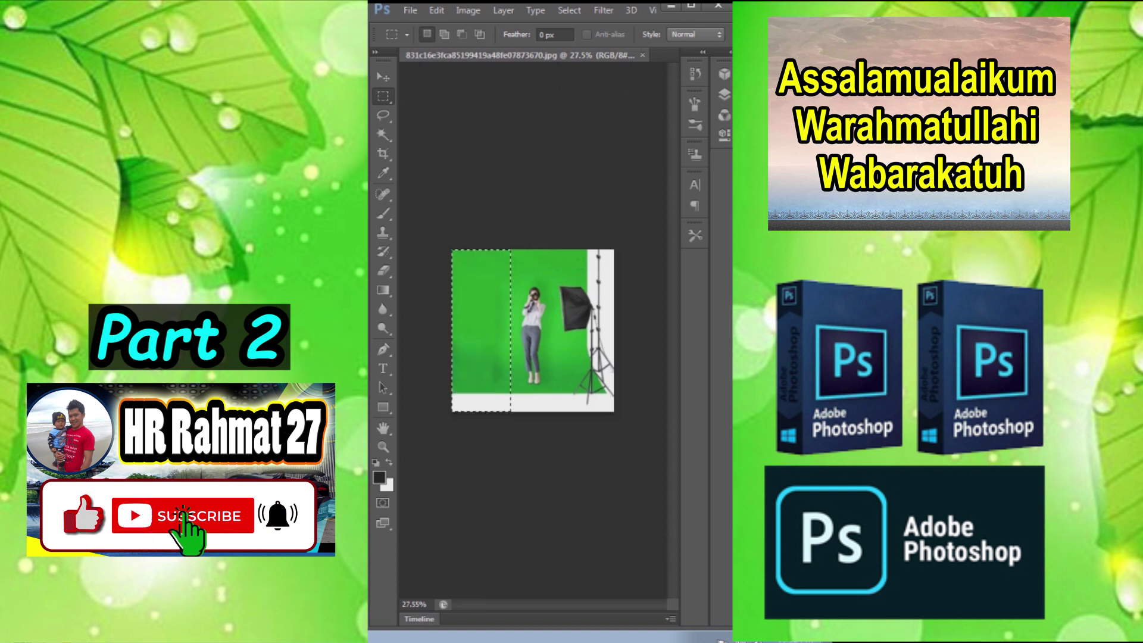
# - Select the white floor strip along the lower edge of the photo and fill it with Content-Aware
pyautogui.moveTo(450, 393); pyautogui.dragTo(638, 470)
pyautogui.click(437, 11)
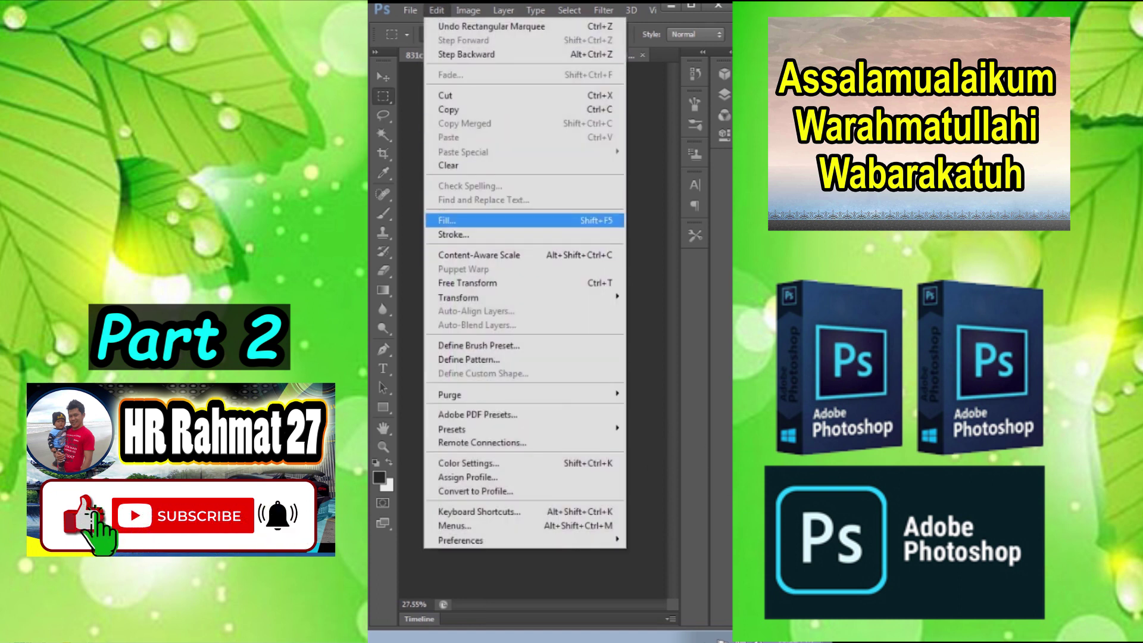
pyautogui.press('Return')
pyautogui.press('Return')
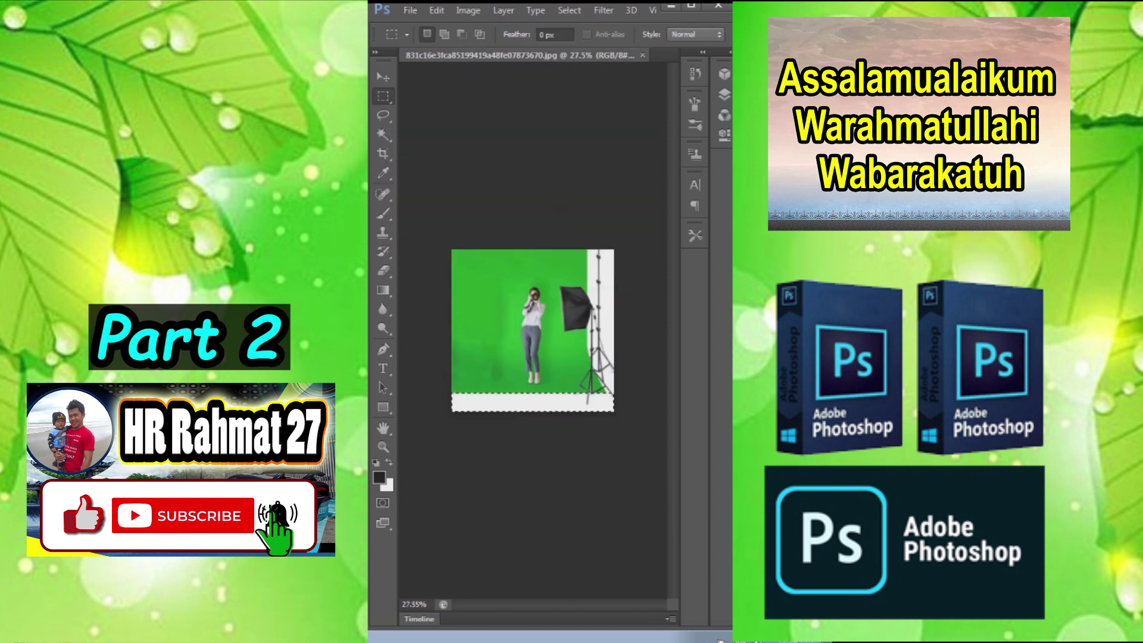
# - Select the area right of the woman, including the softbox and stand, fill it with Content-Aware, and deselect
pyautogui.moveTo(613, 250); pyautogui.dragTo(557, 410)
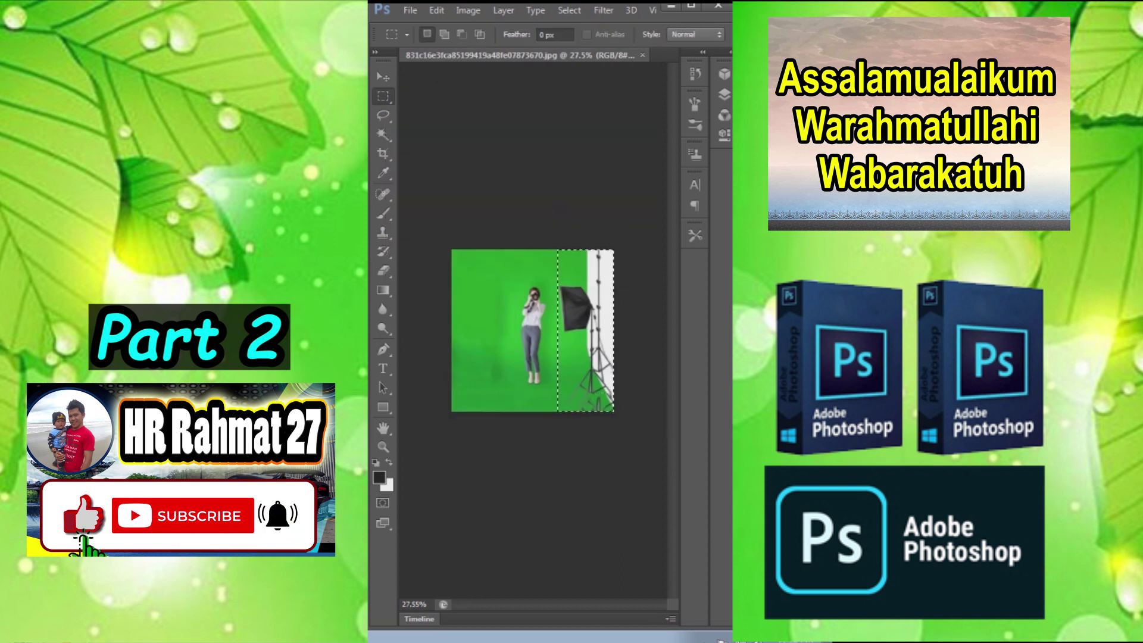
pyautogui.click(437, 10)
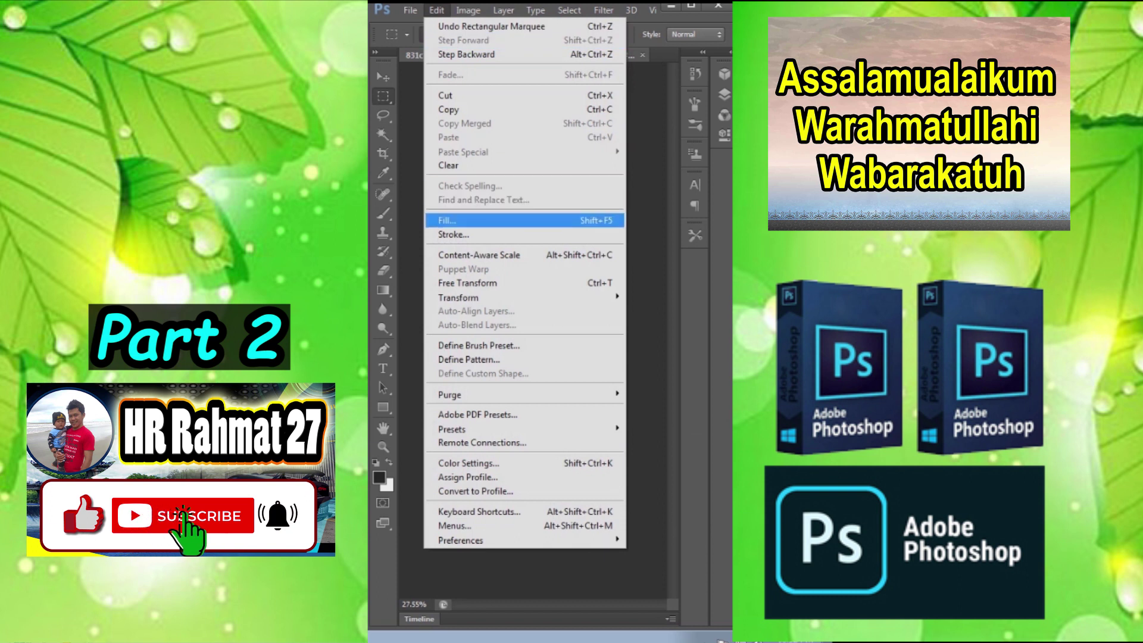
pyautogui.click(452, 220)
pyautogui.press('Return')
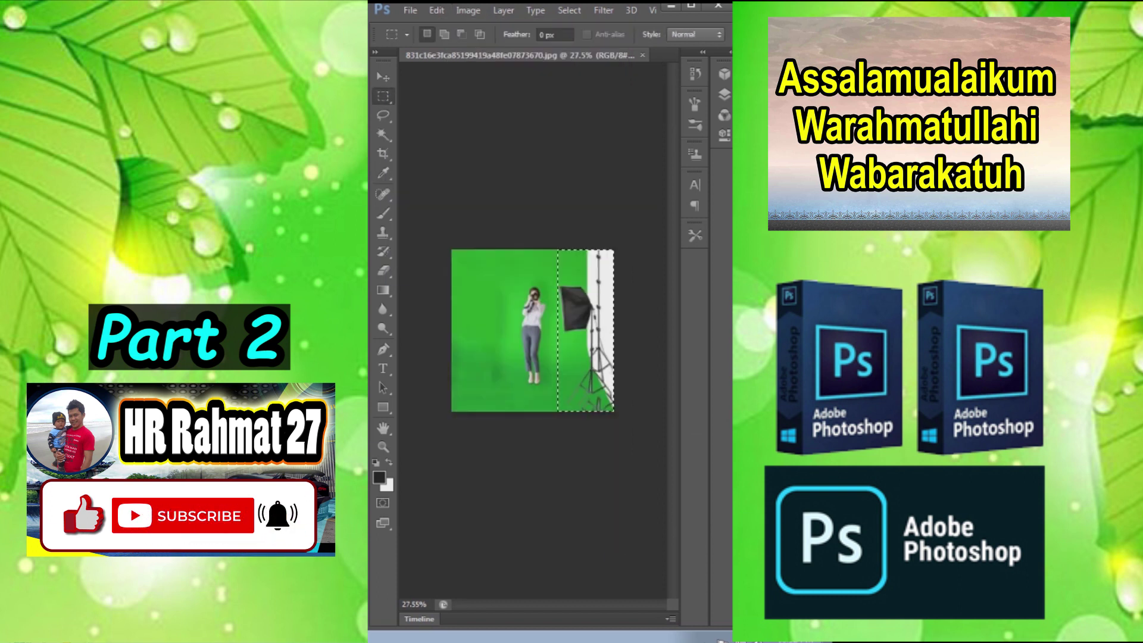
pyautogui.hotkey('ctrl', 'd')
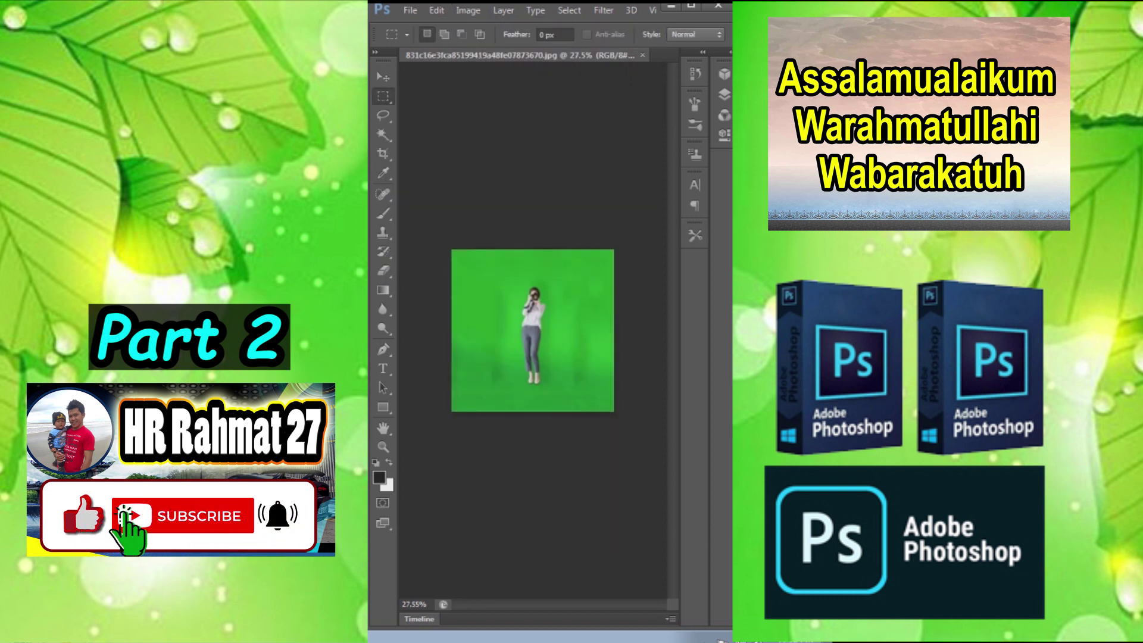
pyautogui.scroll(5, 535, 330)
pyautogui.scroll(1, 535, 330)
pyautogui.scroll(-8, 535, 330)
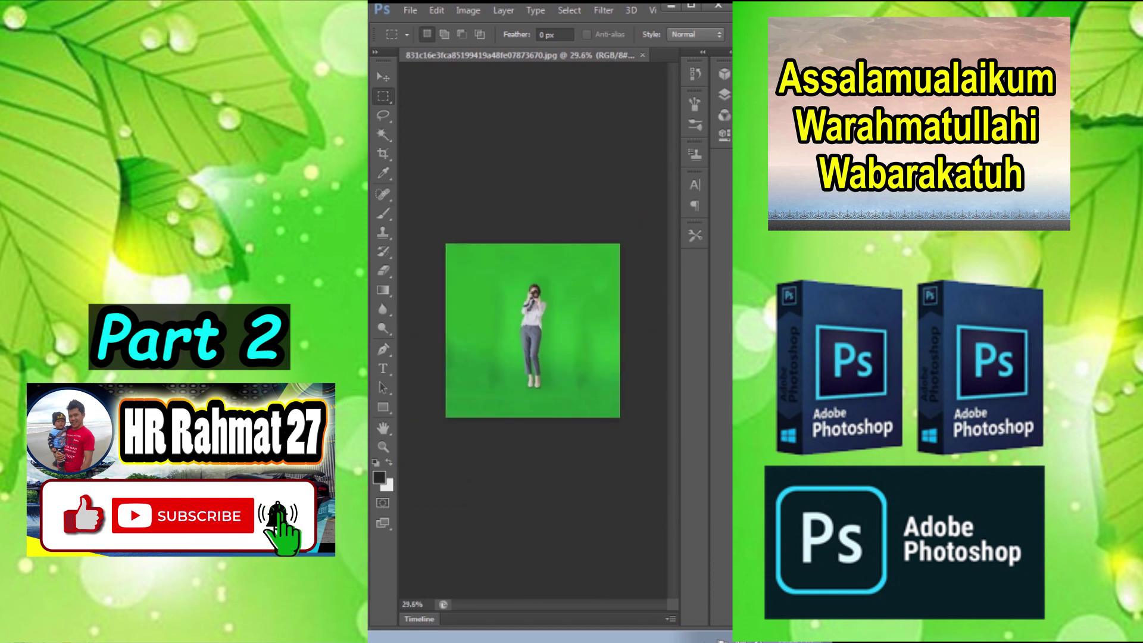